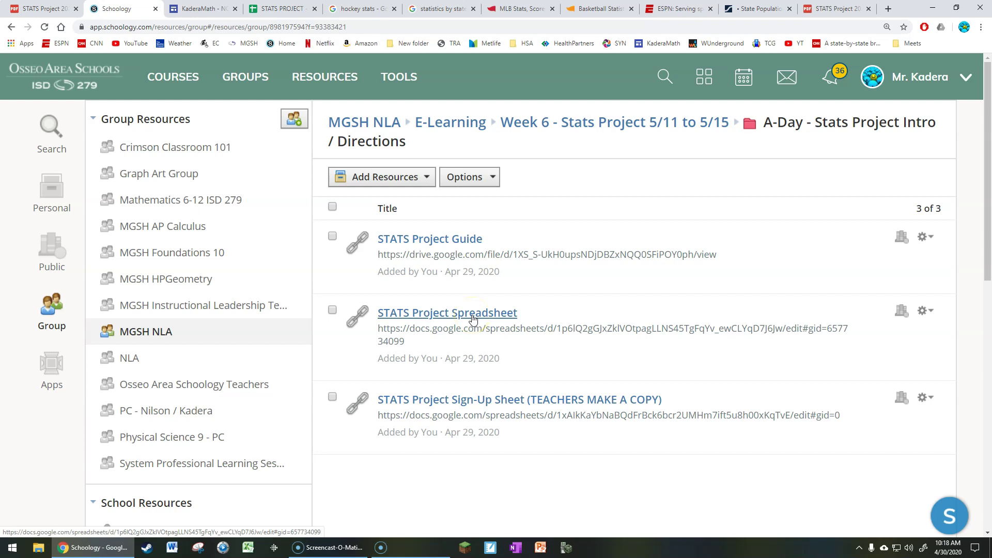
Step: Review the STATS Project guide PDF from the data collection section through the function definitions and analysis questions, ending at its beginning
click(197, 10)
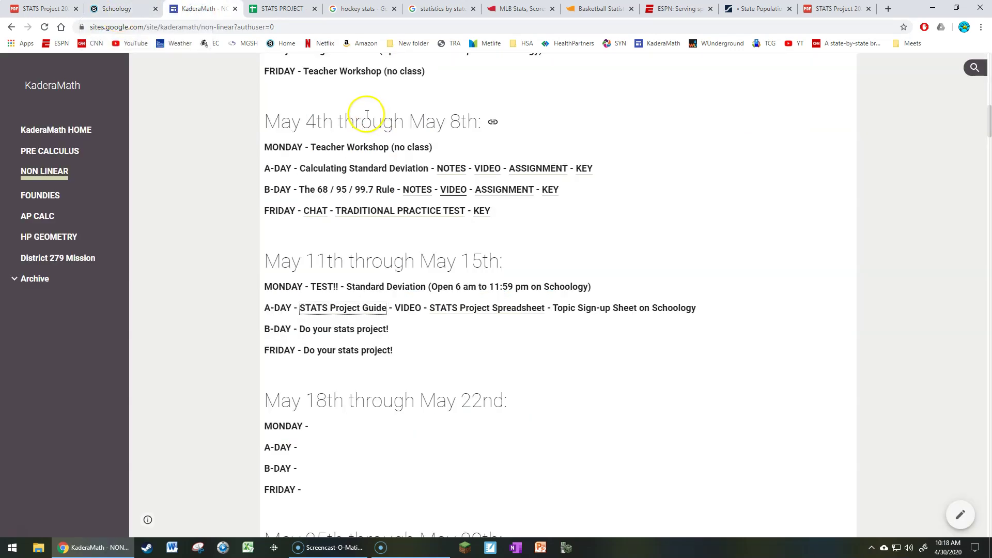
click(41, 9)
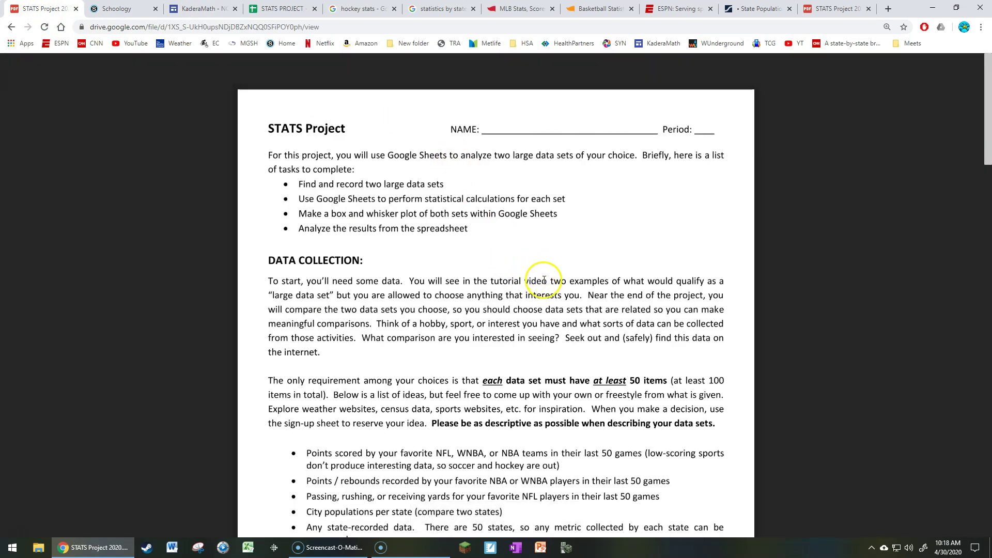
scroll(548, 277, down, 15)
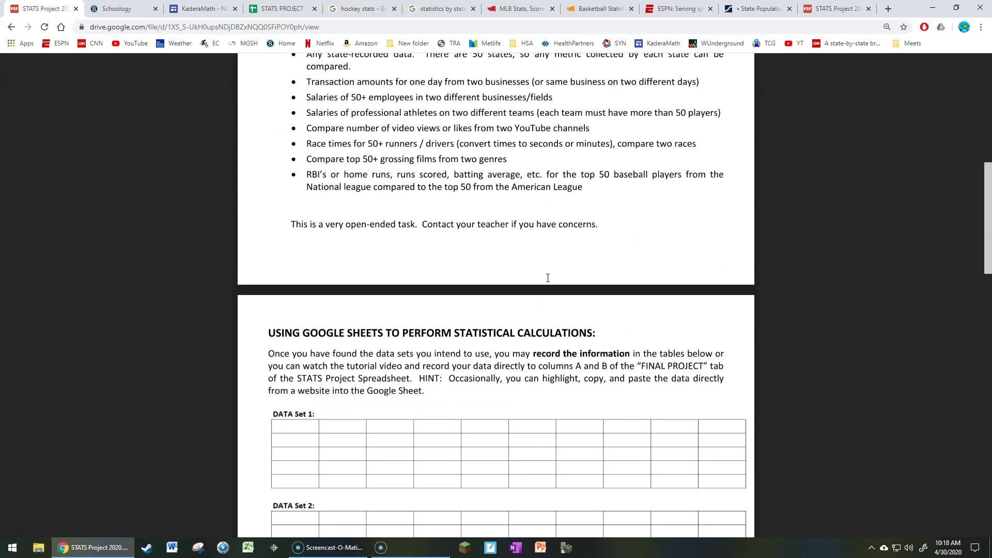
scroll(548, 278, down, 8)
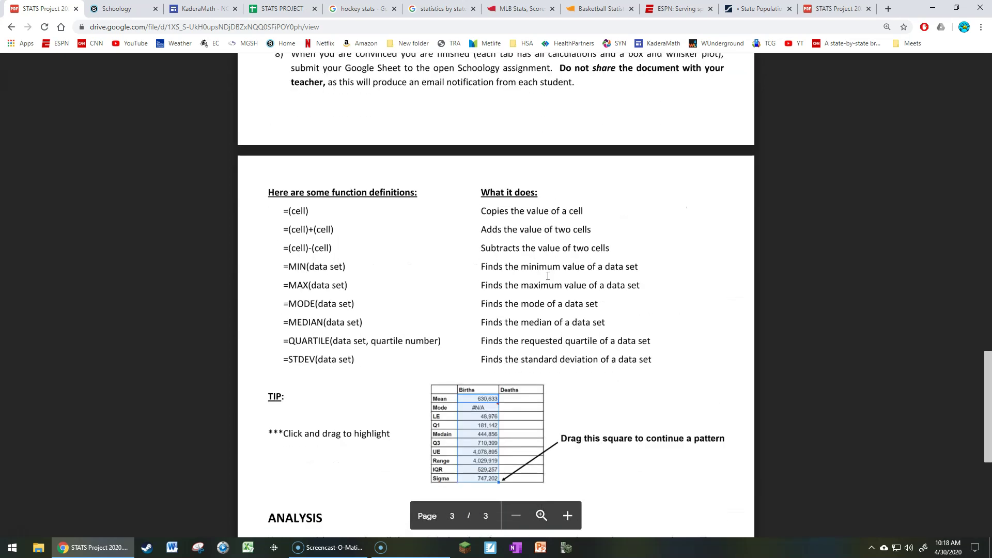
scroll(548, 276, down, 4)
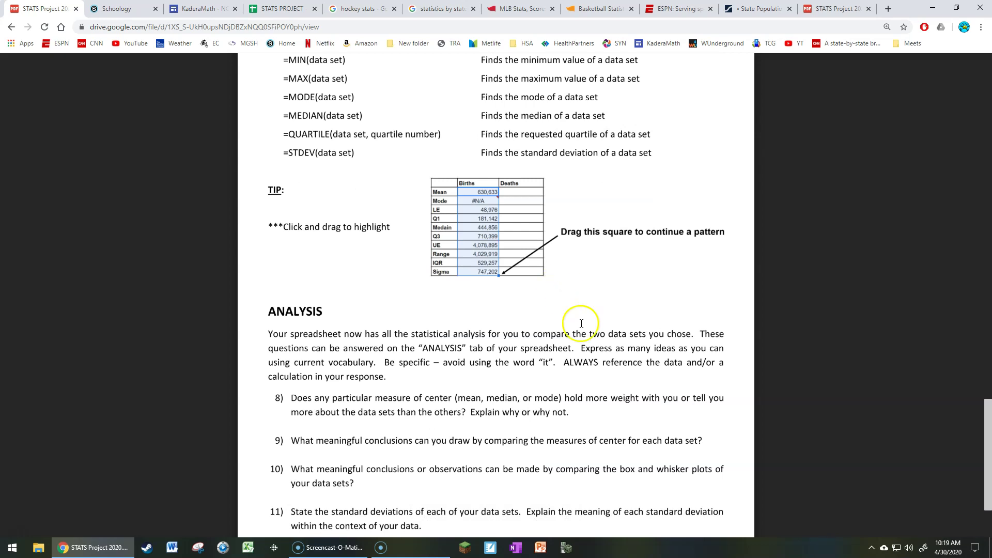
key(Home)
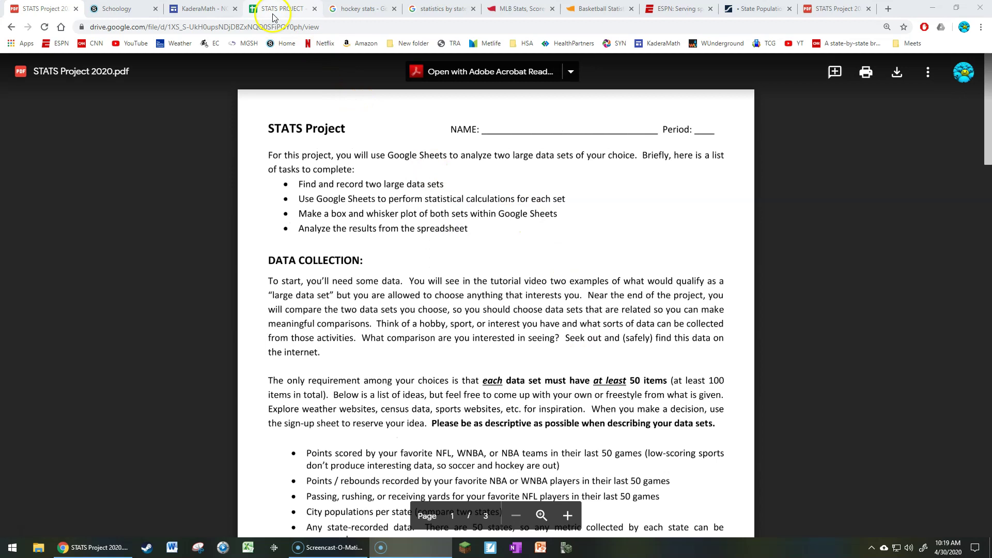
Step: Check where the STATS Project Spreadsheet link is posted on Schoology and on the class website
click(122, 9)
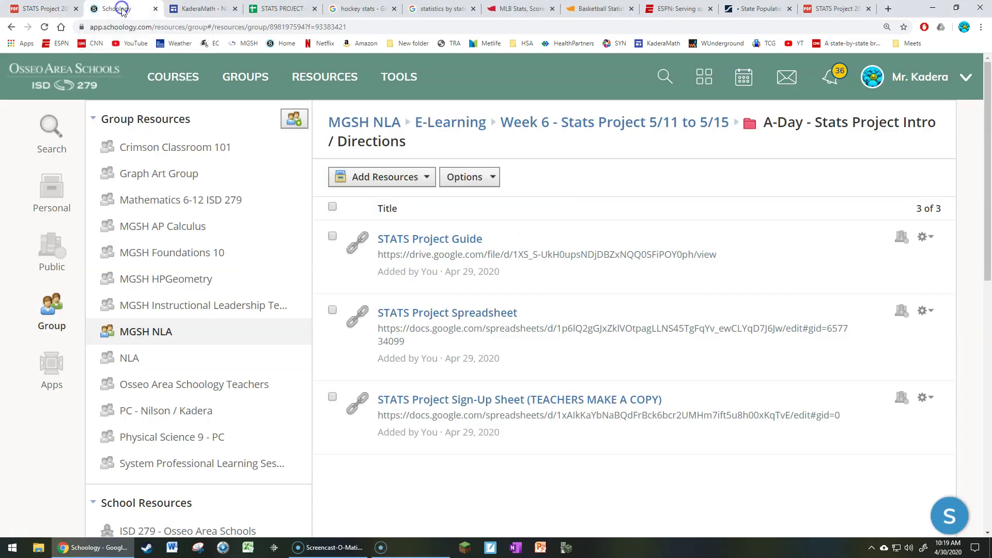
click(199, 9)
click(263, 10)
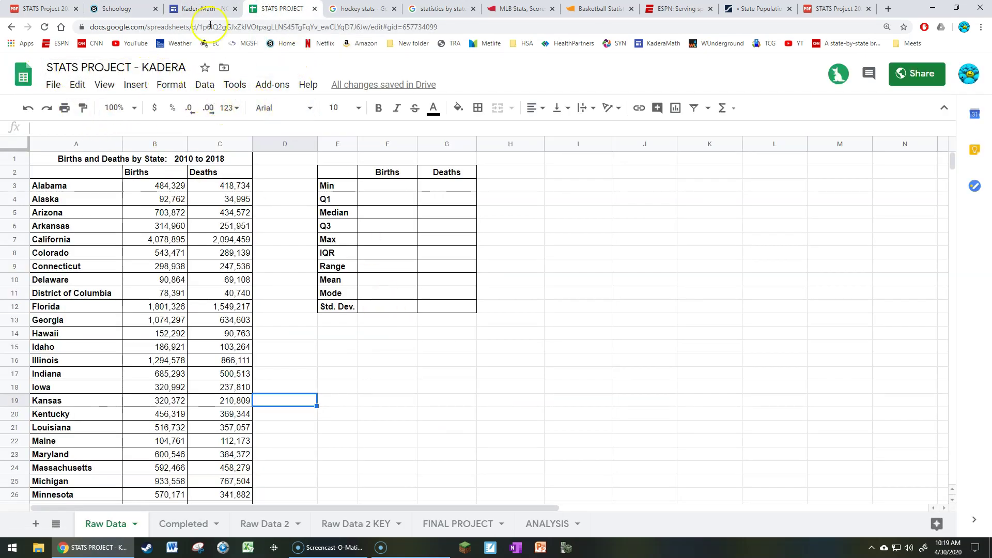
click(200, 8)
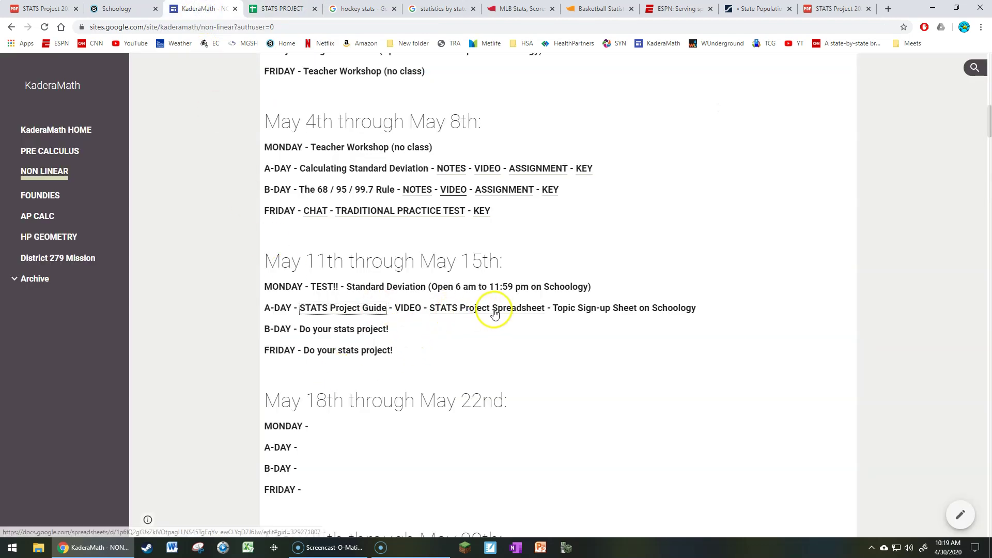
Step: Switch to the STATS PROJECT spreadsheet and look up the command for making a copy without running it
click(285, 8)
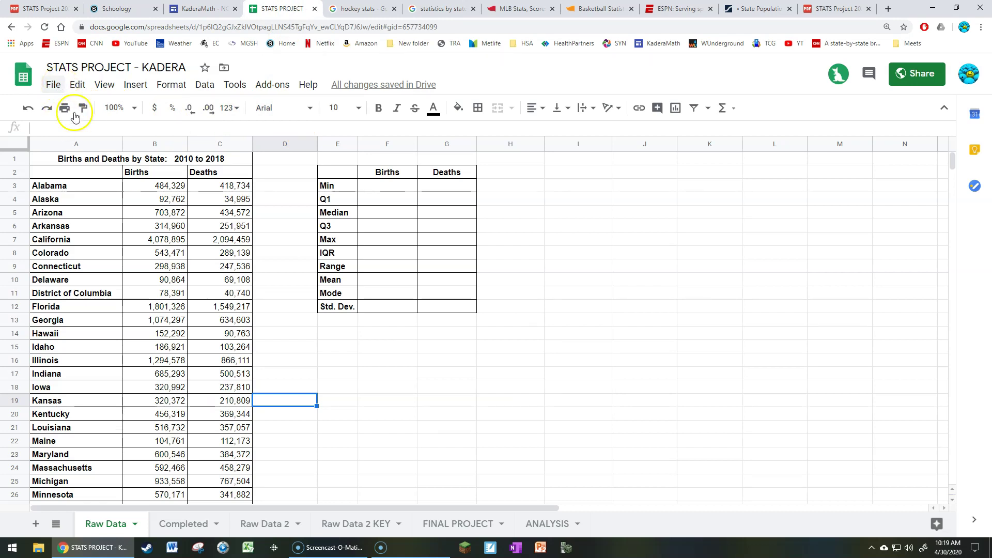
click(55, 88)
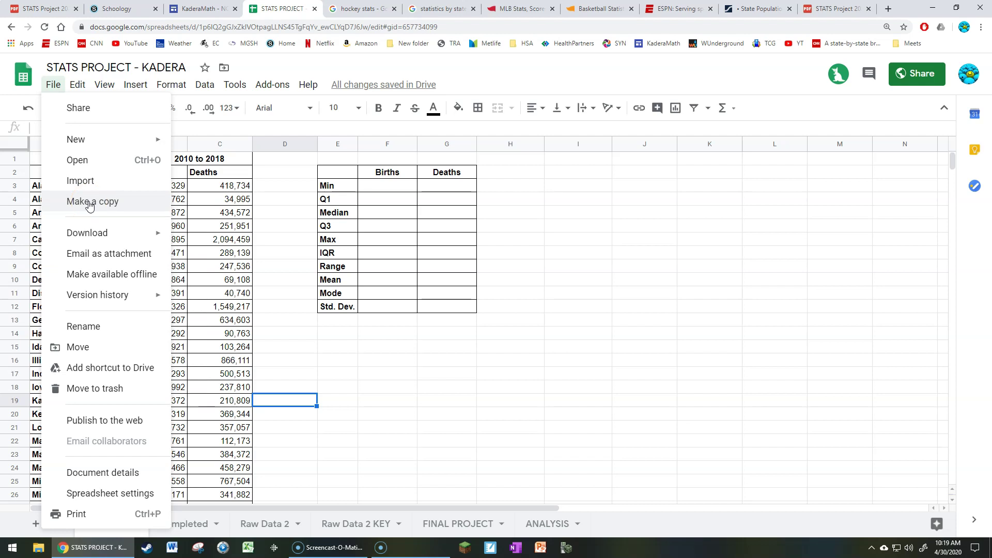
click(285, 280)
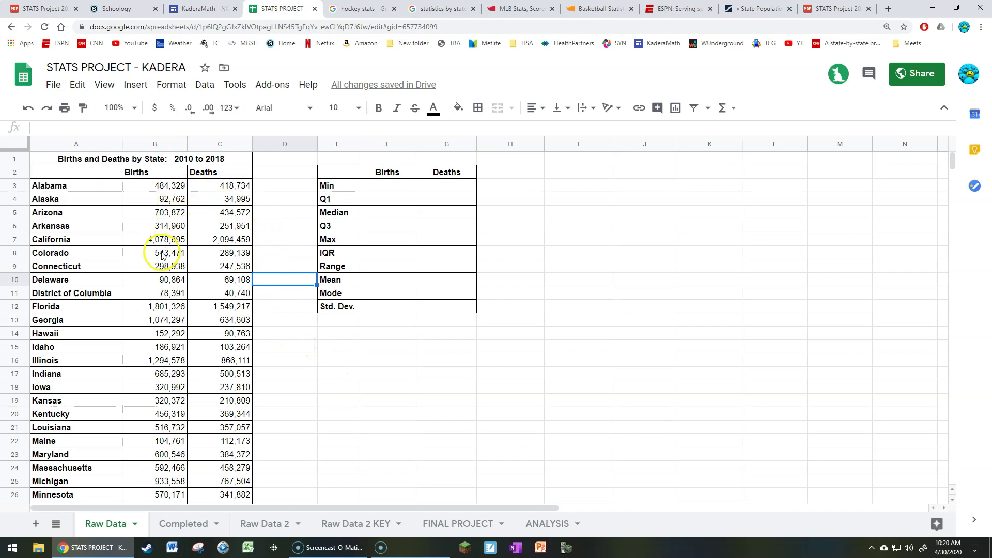
Step: Examine the births and deaths data for all states on the Raw Data sheet, from Alabama to Puerto Rico
scroll(161, 256, down, 3)
scroll(162, 256, down, 10)
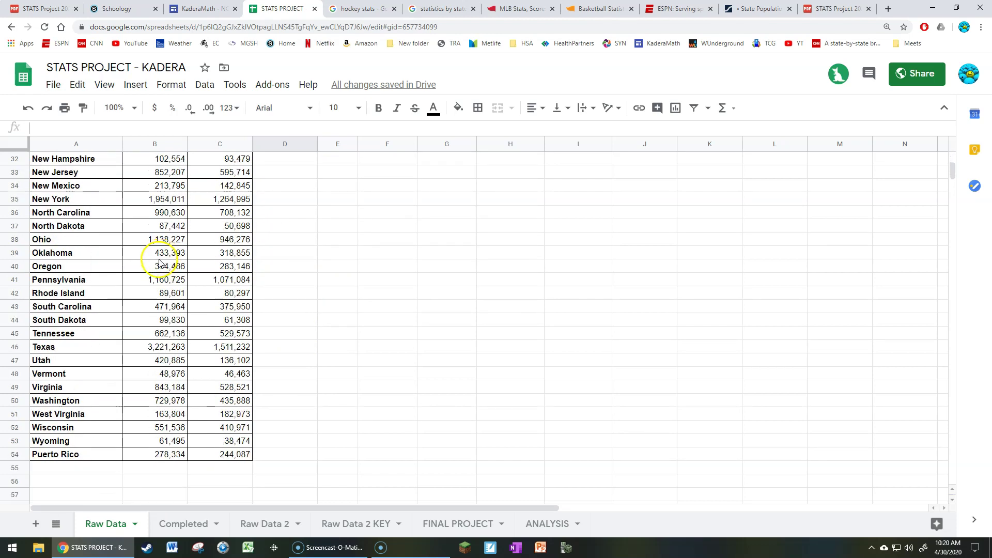
scroll(181, 405, up, 12)
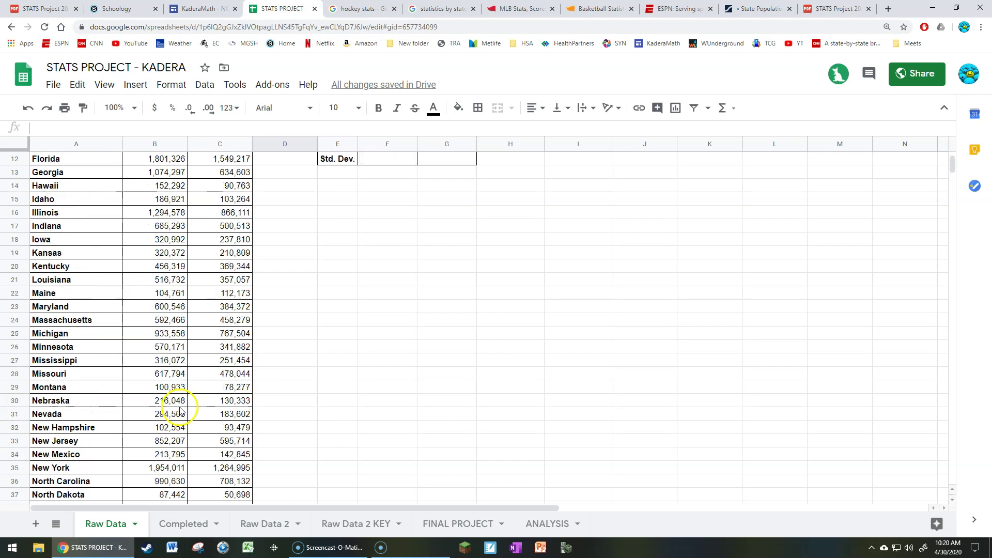
scroll(157, 248, down, 12)
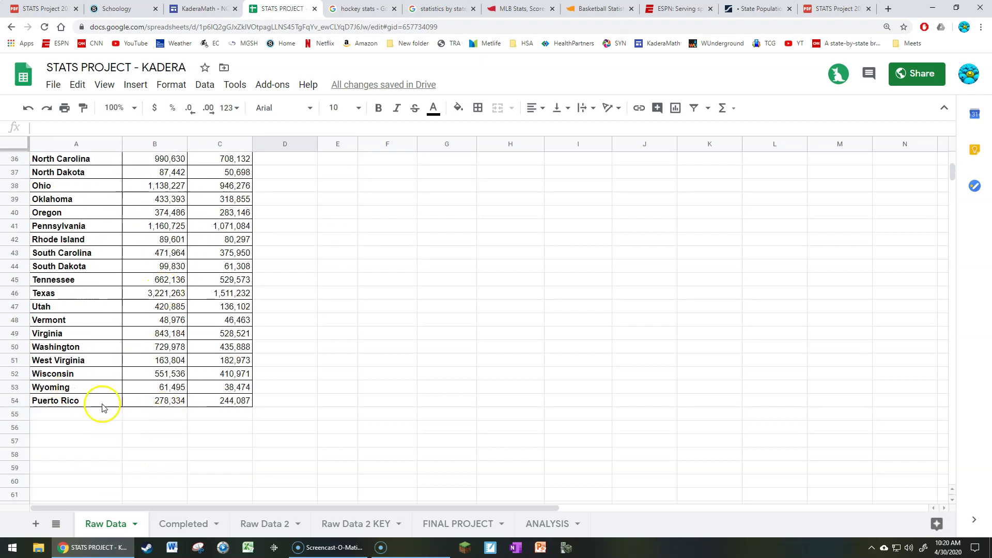
scroll(288, 416, up, 12)
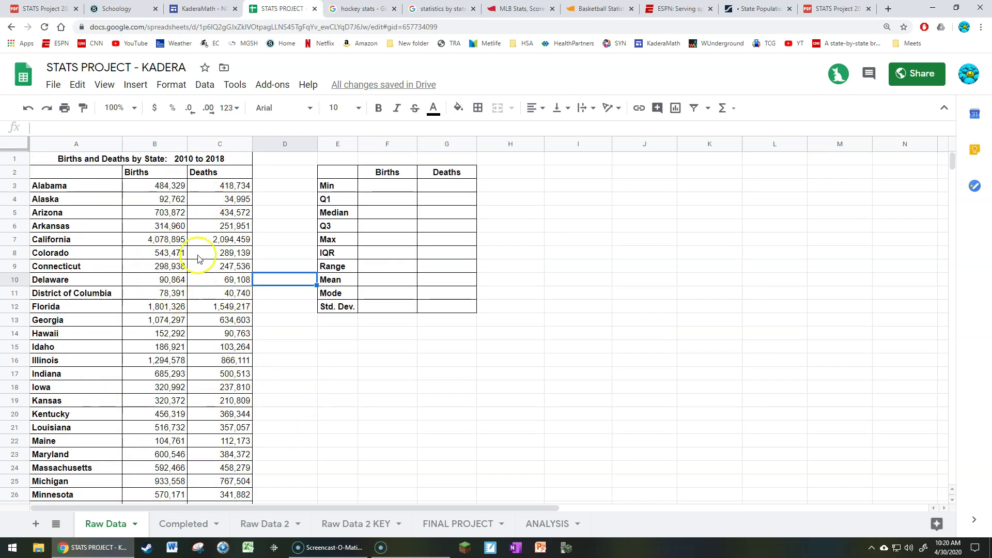
click(307, 400)
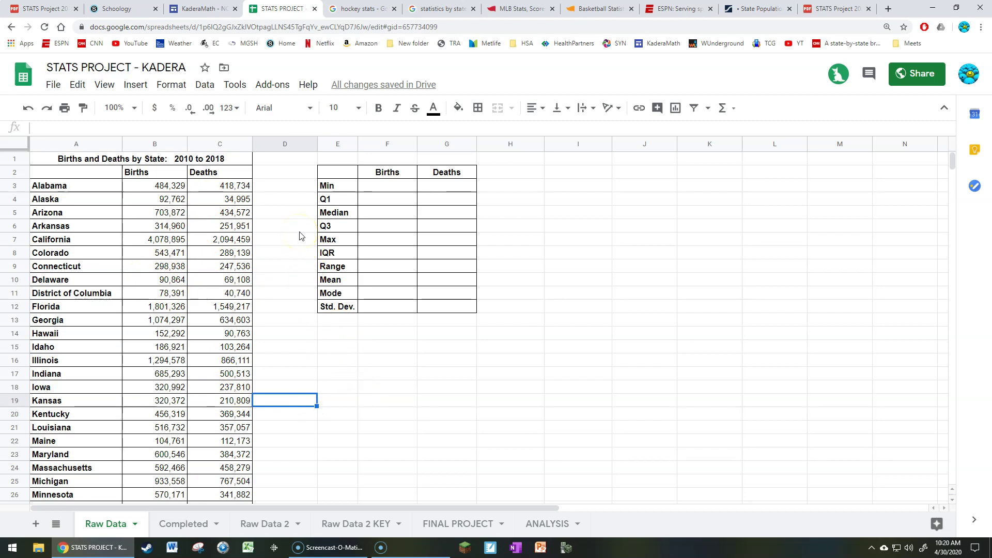
Step: Examine the empty Births and Deaths statistics table on the Raw Data sheet, highlighting the Births cells from Min to IQR
drag(390, 186, 385, 255)
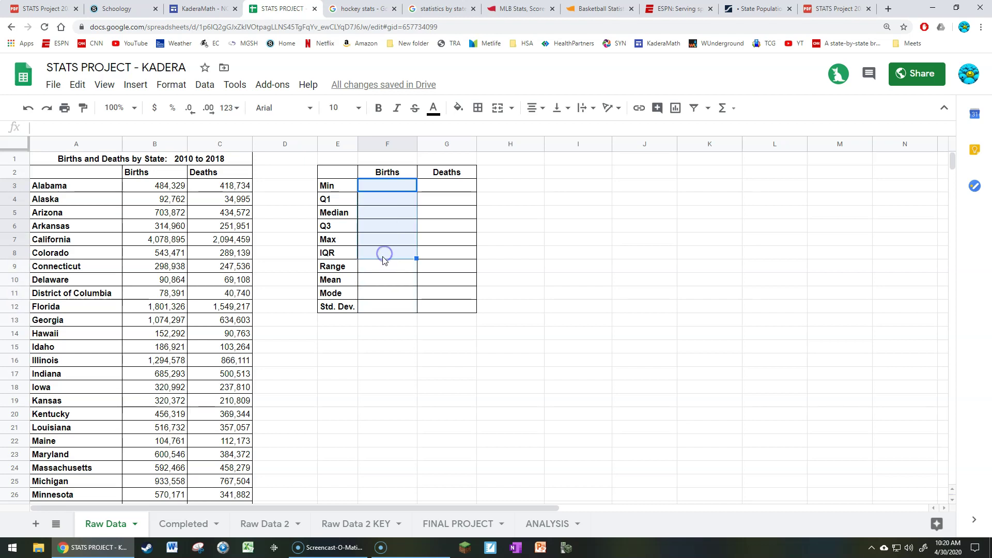
click(499, 266)
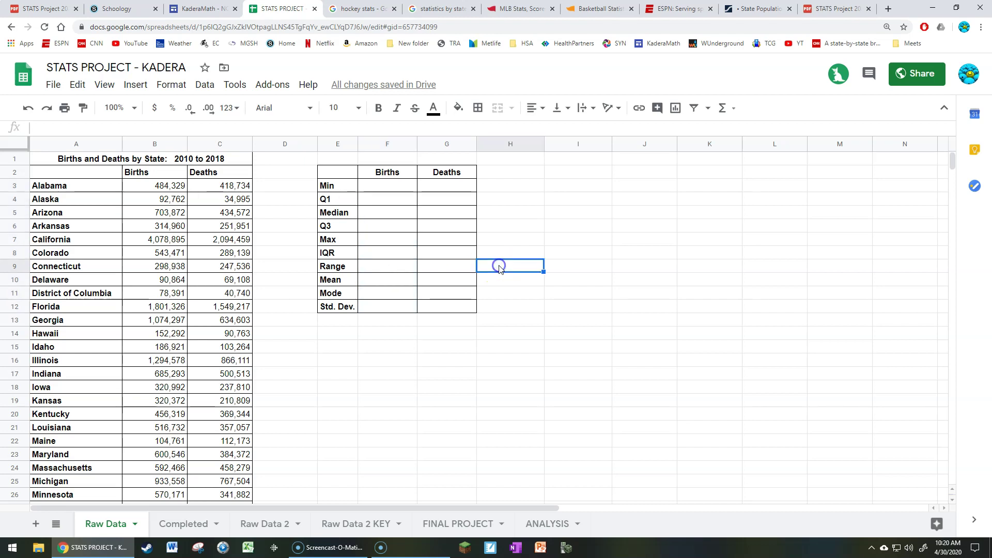
click(335, 357)
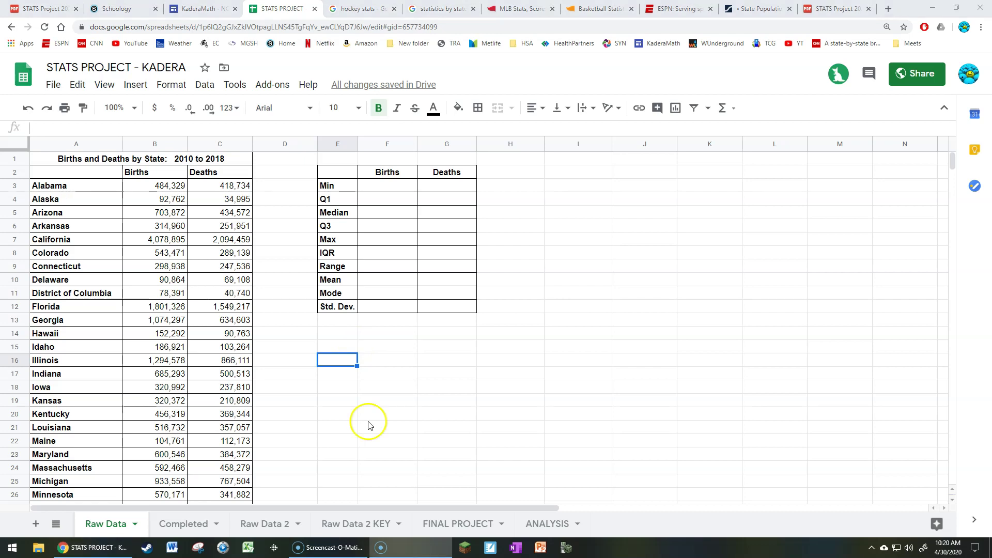
Step: View the filled-in statistics table and the box and whisker chart on the Completed sheet
click(193, 523)
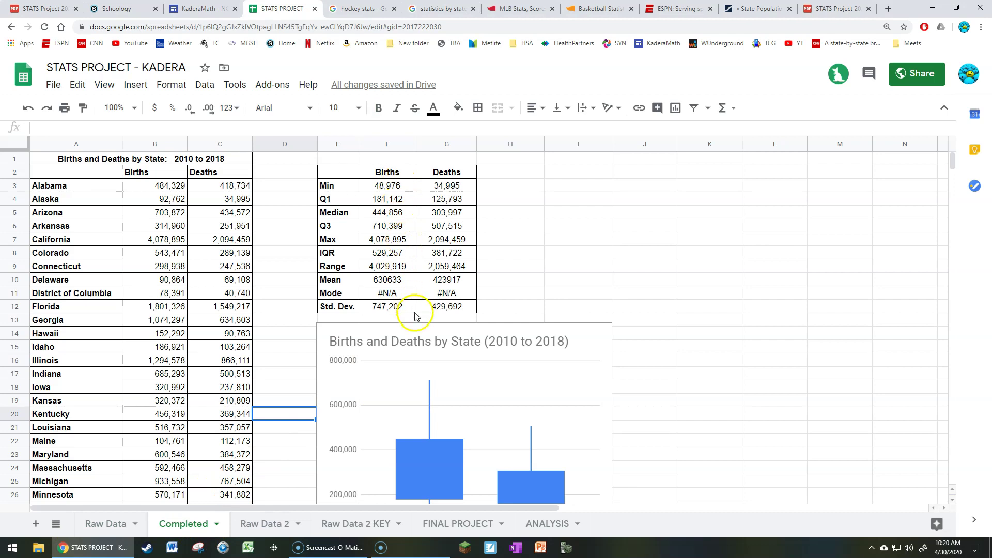
click(690, 416)
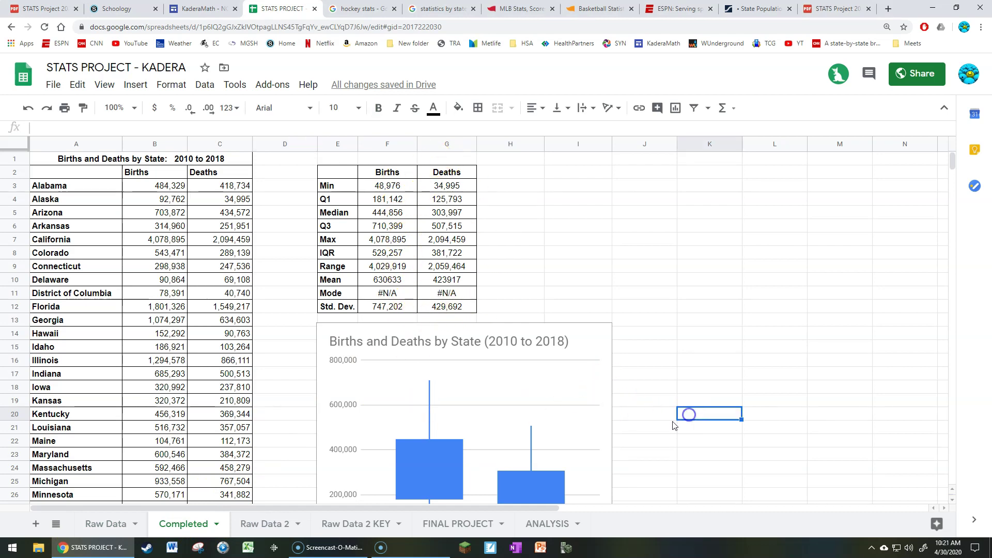
scroll(556, 424, down, 2)
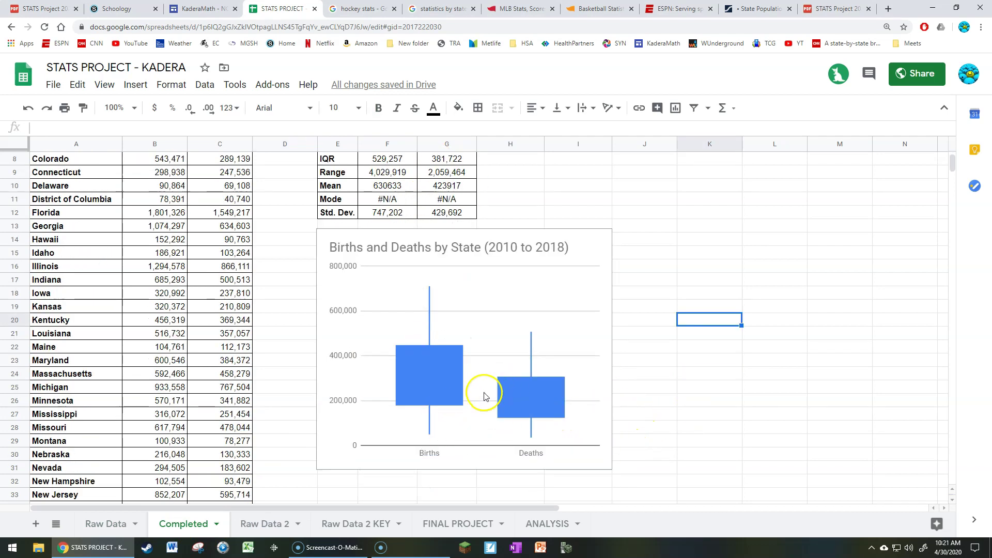
scroll(449, 346, up, 2)
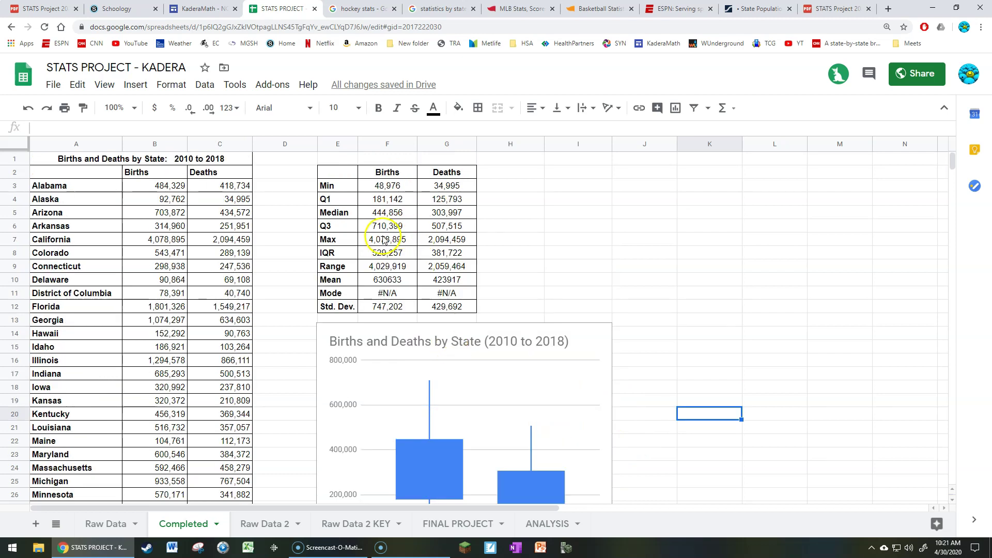
Step: Go through the Raw Data, Completed, Raw Data 2, Raw Data 2 KEY, FINAL PROJECT and ANALYSIS sheets in order
click(104, 525)
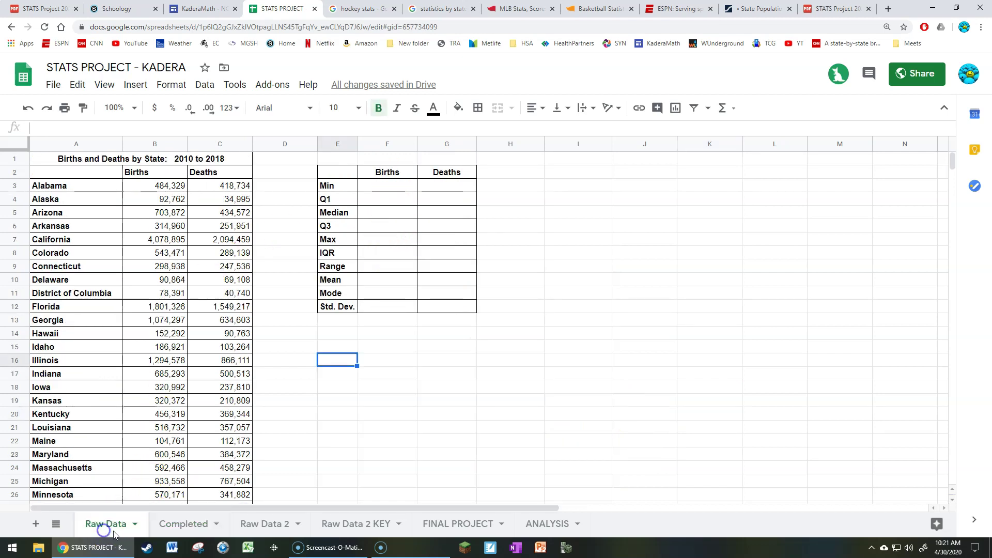
click(188, 525)
click(270, 528)
click(359, 526)
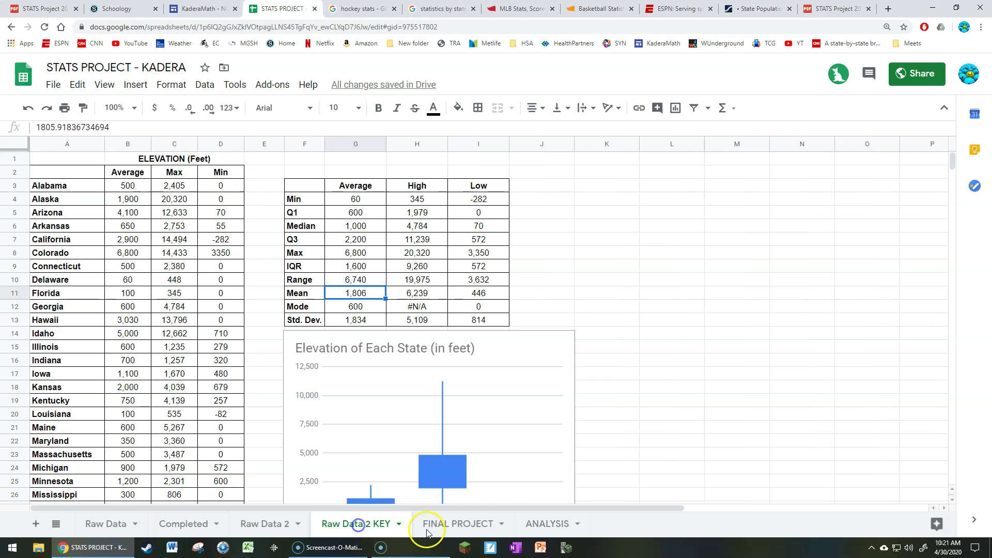
click(448, 528)
click(547, 527)
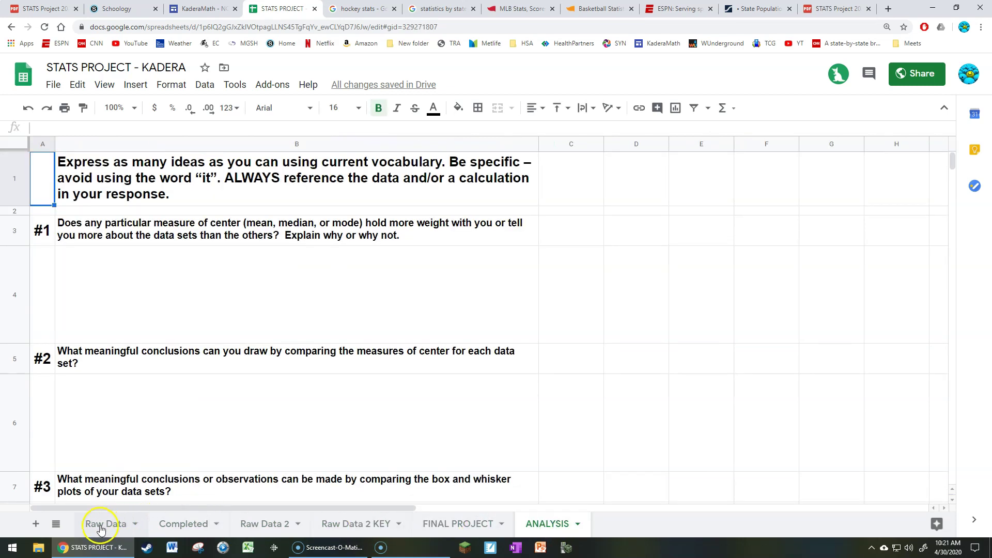
Step: Revisit the Raw Data, Completed and Raw Data 2 sheets, ending on Raw Data
click(104, 525)
click(178, 524)
click(264, 527)
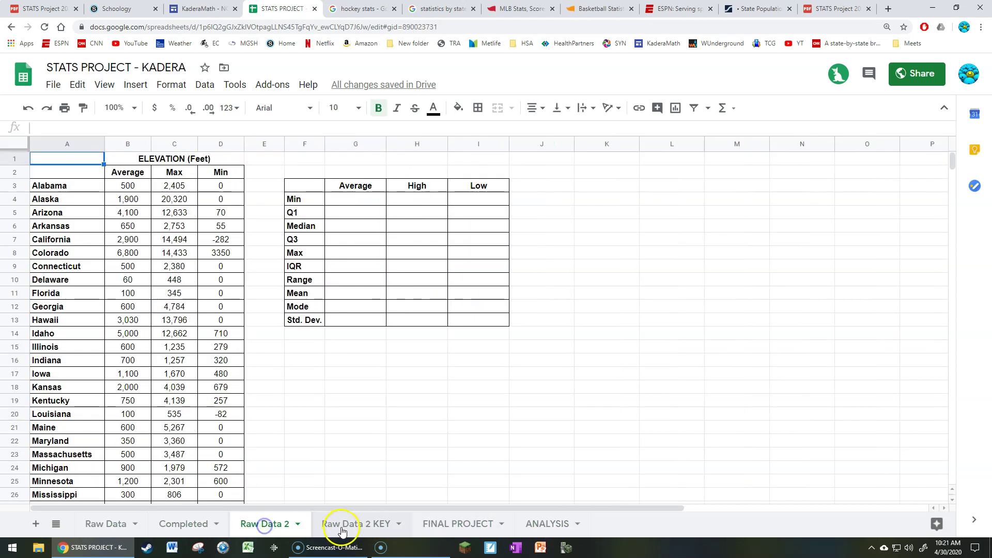
click(102, 526)
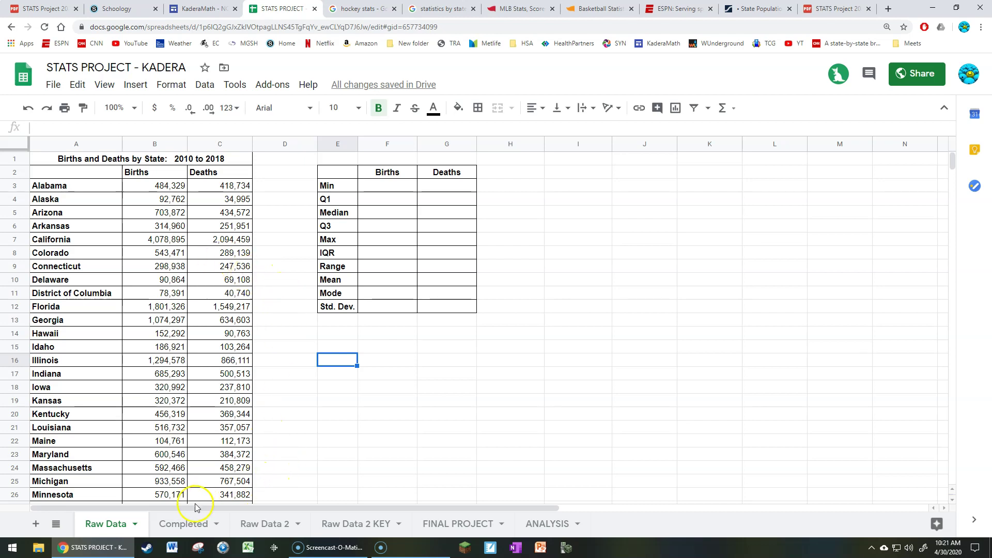
Step: Inspect the Completed sheet's statistics and chart, checking whether the Deaths median holds a formula, and return to the Raw Data sheet
click(184, 525)
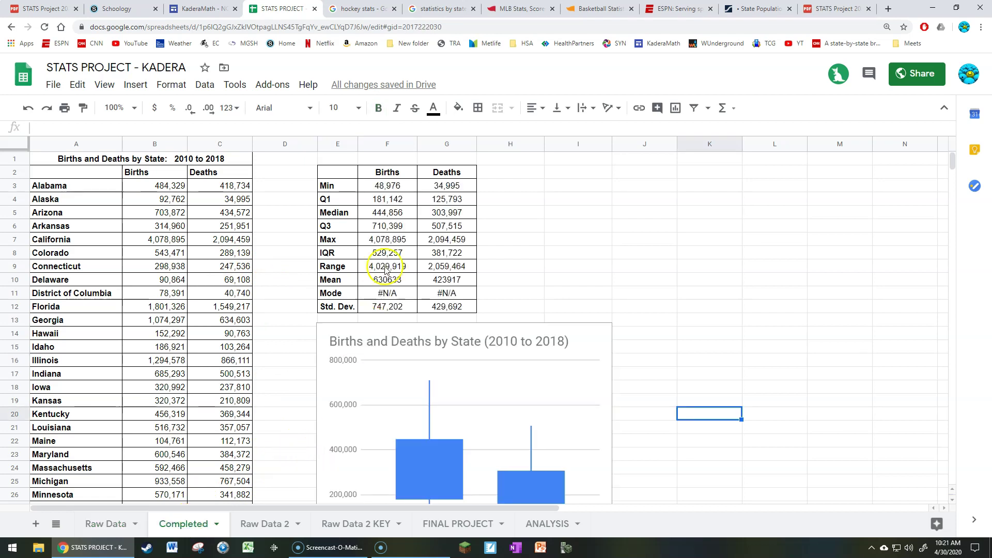
drag(398, 188, 452, 304)
click(447, 212)
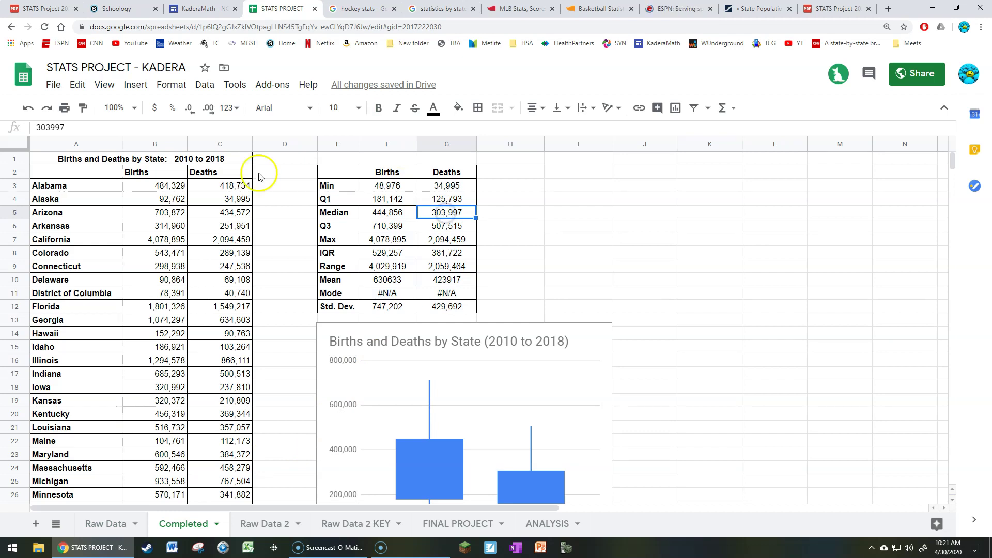
drag(38, 127, 62, 126)
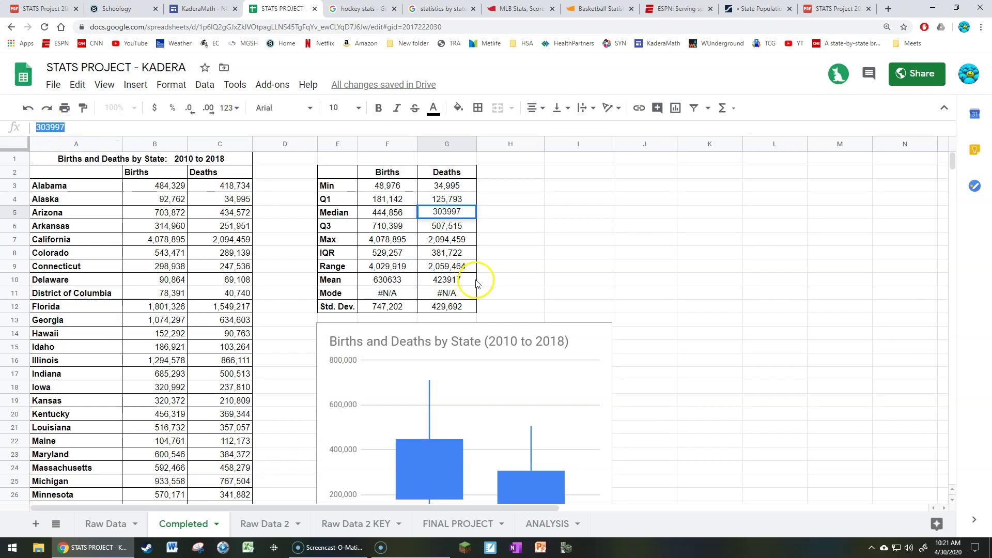
click(504, 267)
click(275, 226)
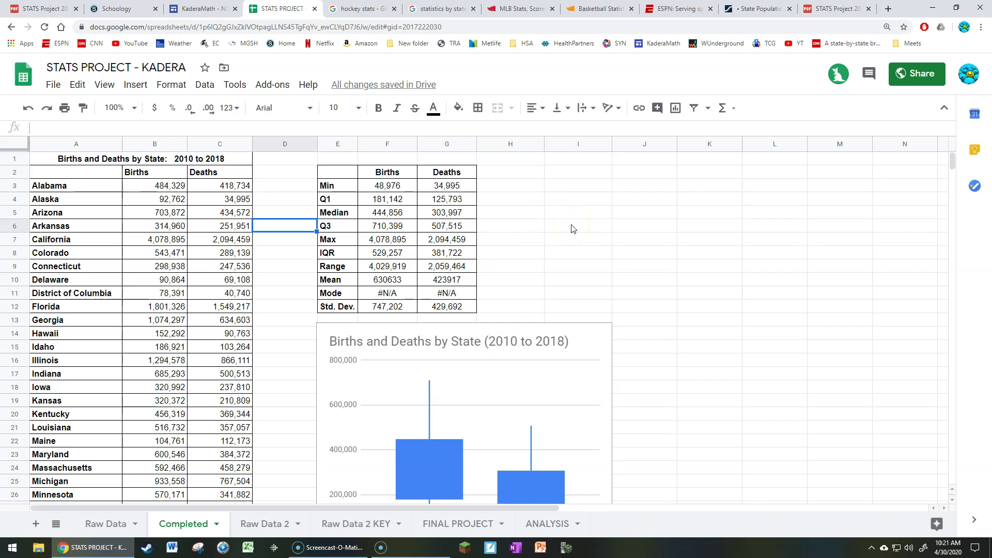
scroll(583, 281, down, 1)
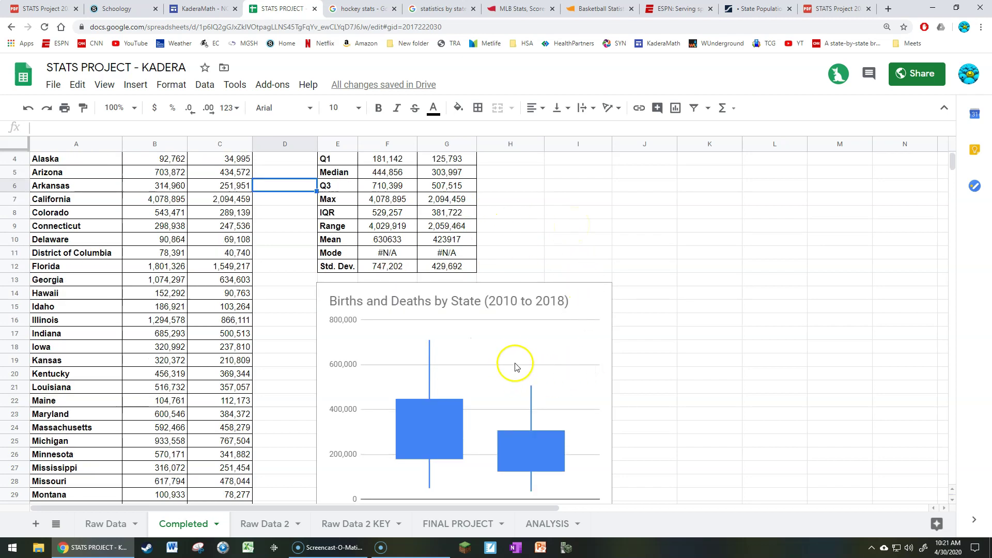
click(88, 527)
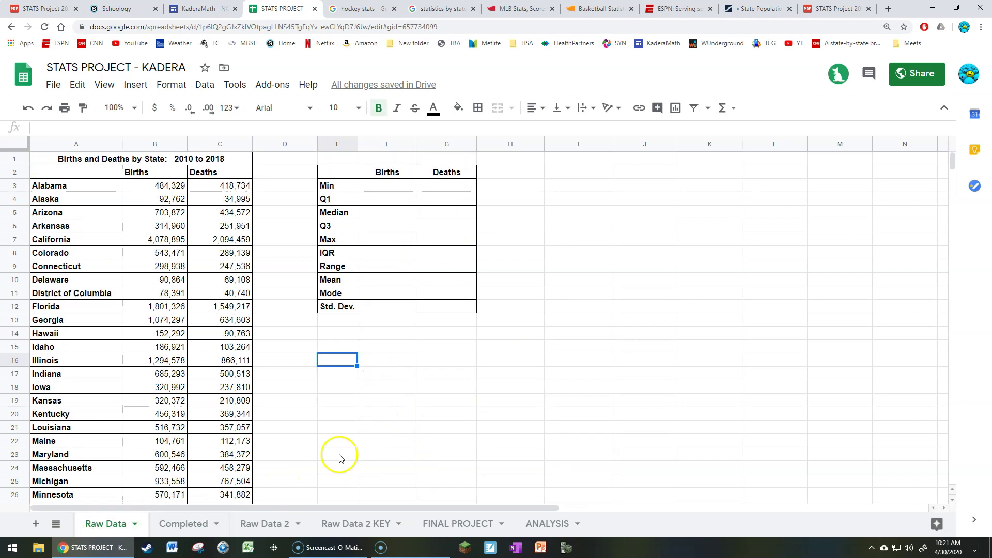
Step: Revisit the Completed sheet, then review the full state elevation list and blank statistics table on Raw Data 2
click(166, 526)
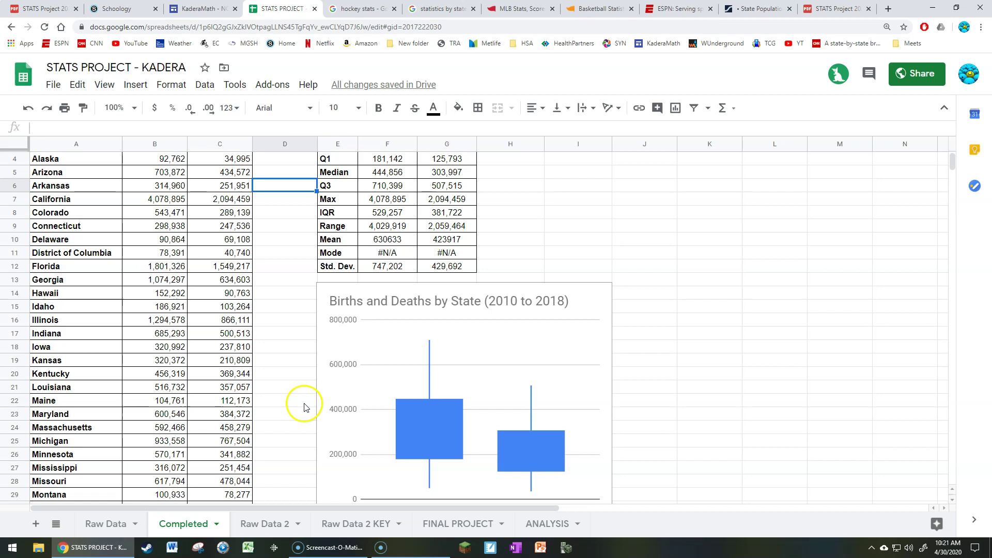
scroll(304, 407, up, 1)
click(261, 524)
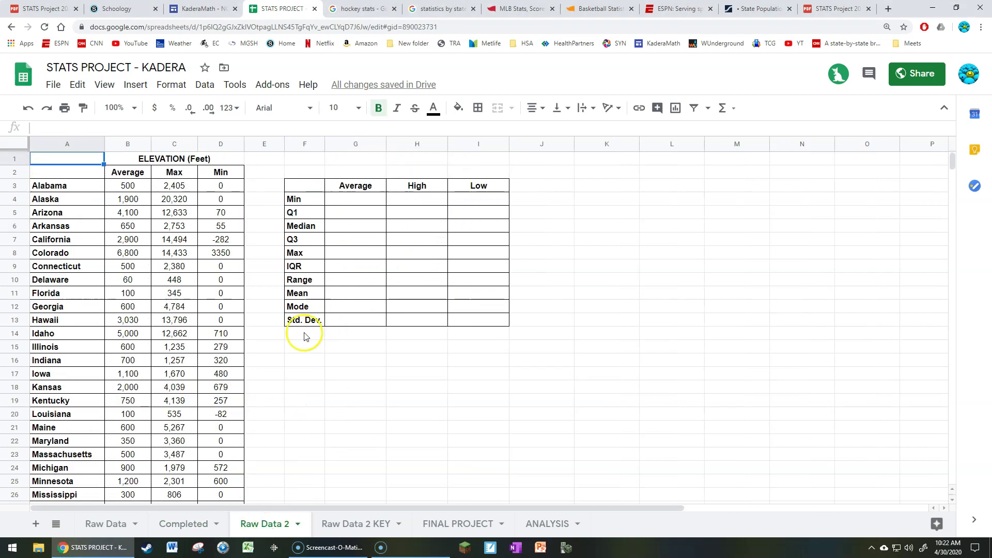
scroll(217, 288, down, 10)
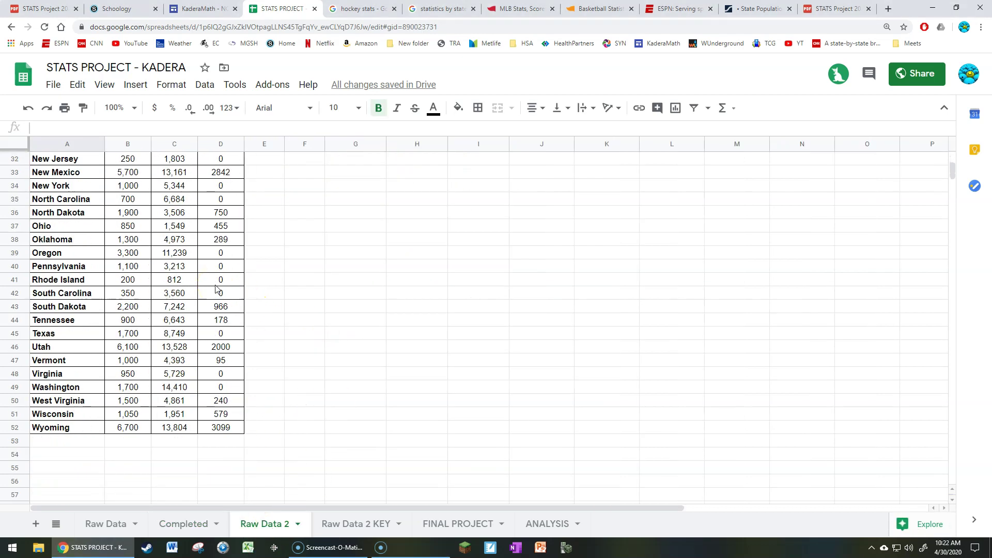
scroll(217, 289, up, 10)
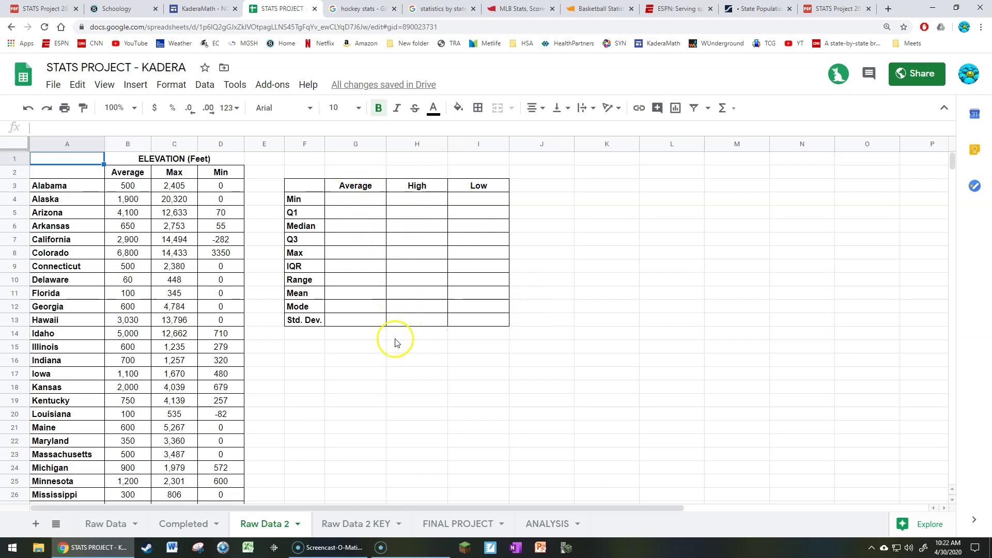
Step: Examine the elevation statistics and box plot chart on the Raw Data 2 KEY sheet, checking the Average median cell for a formula
click(348, 525)
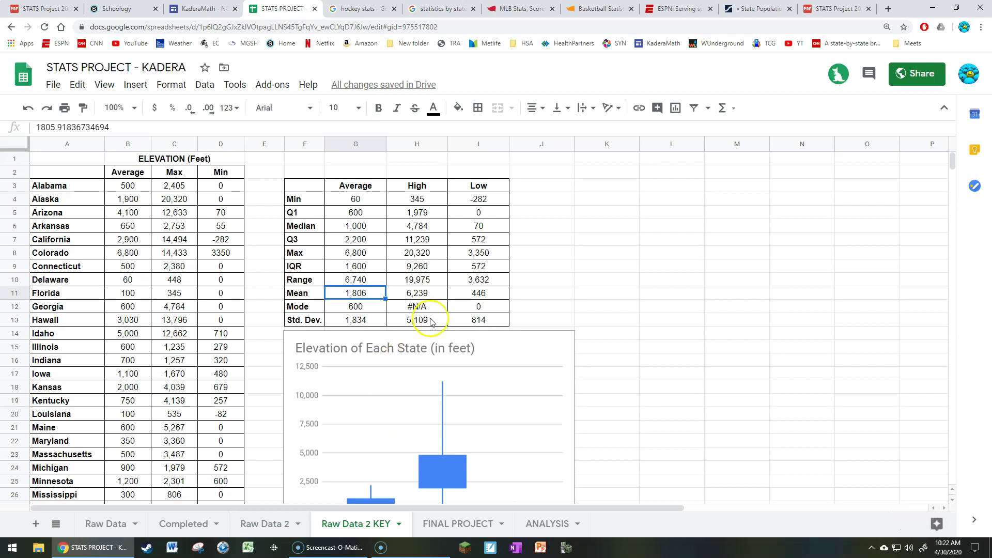
click(598, 240)
scroll(547, 290, down, 2)
scroll(518, 271, up, 2)
click(377, 233)
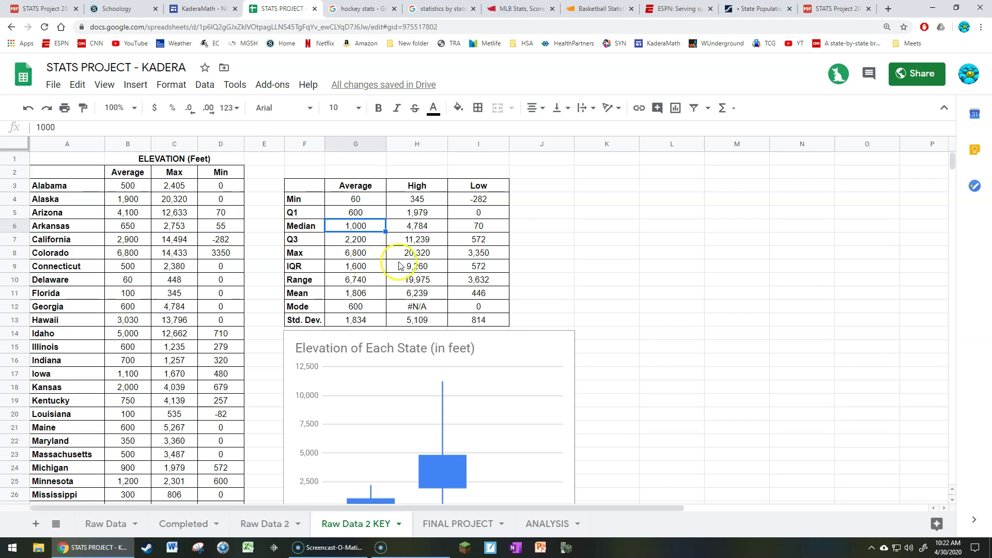
scroll(548, 291, down, 3)
scroll(547, 288, up, 3)
Step: View the blank FINAL PROJECT template and read through the questions and answer spaces on the ANALYSIS sheet
click(453, 526)
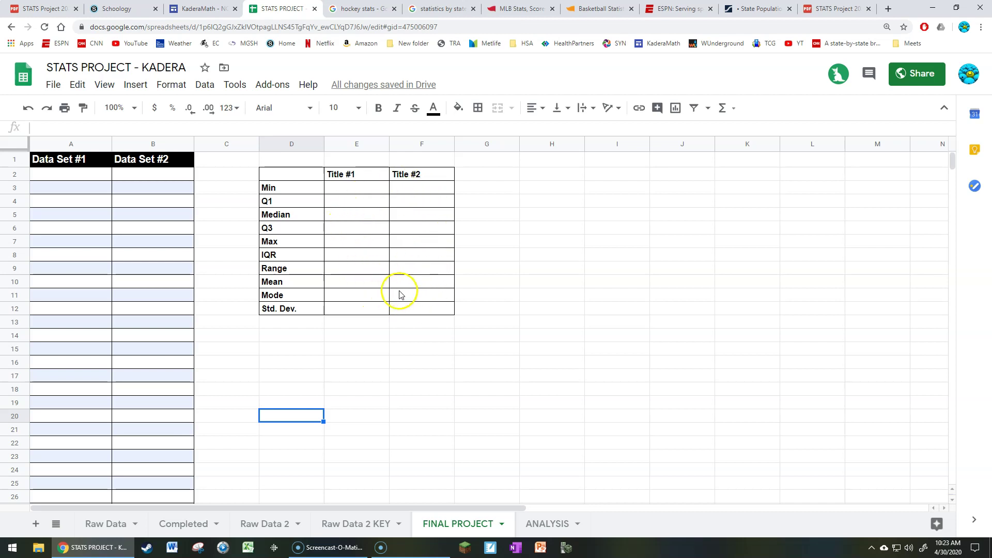
click(542, 524)
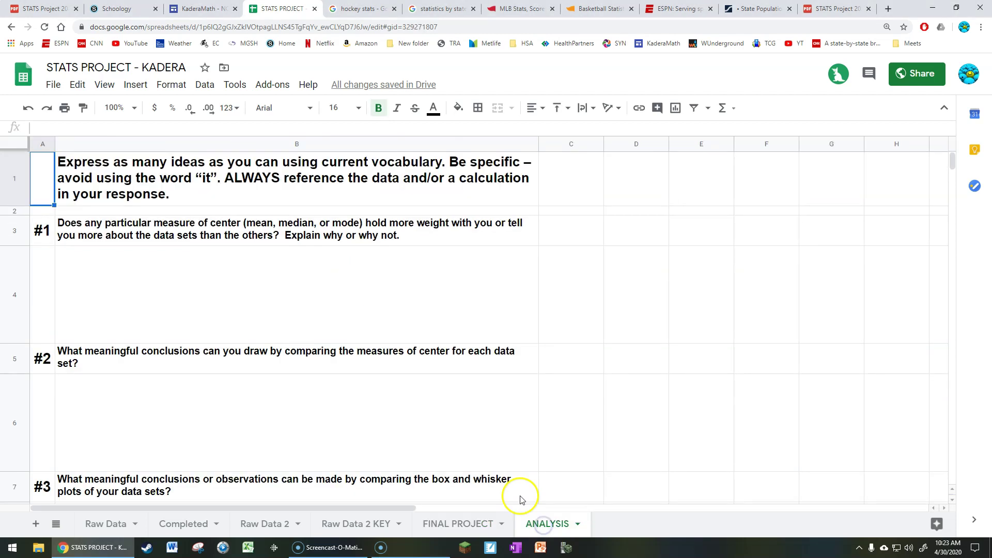
scroll(292, 293, down, 5)
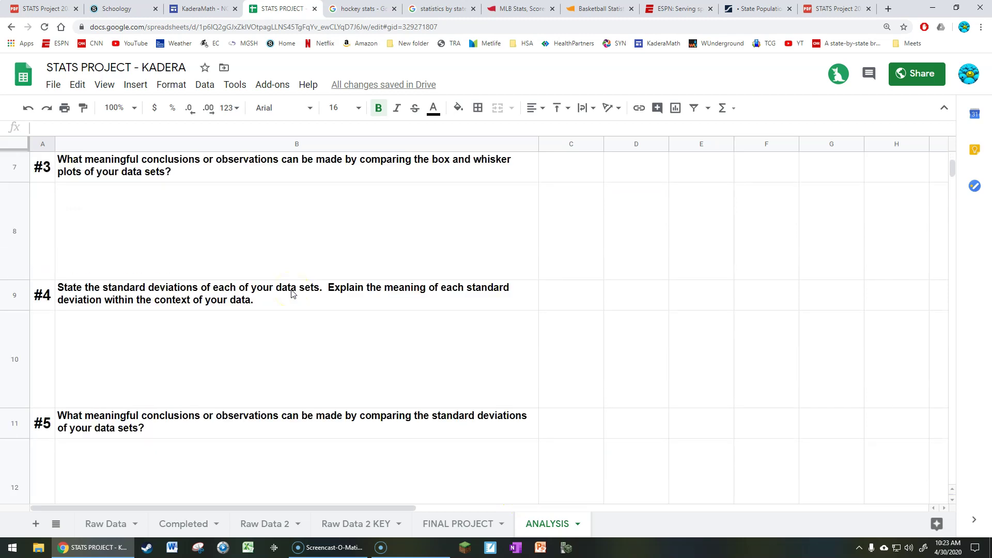
click(294, 461)
click(294, 362)
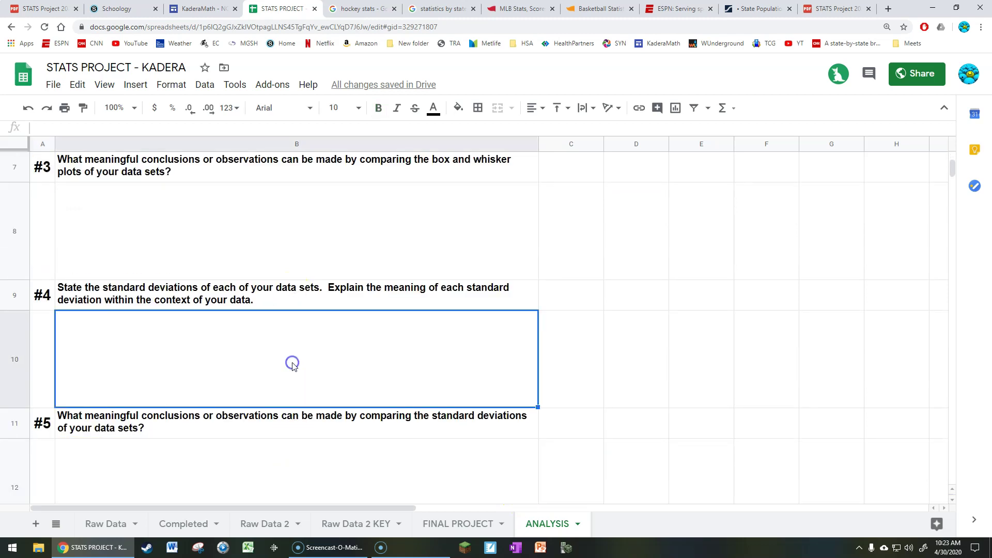
scroll(292, 365, up, 5)
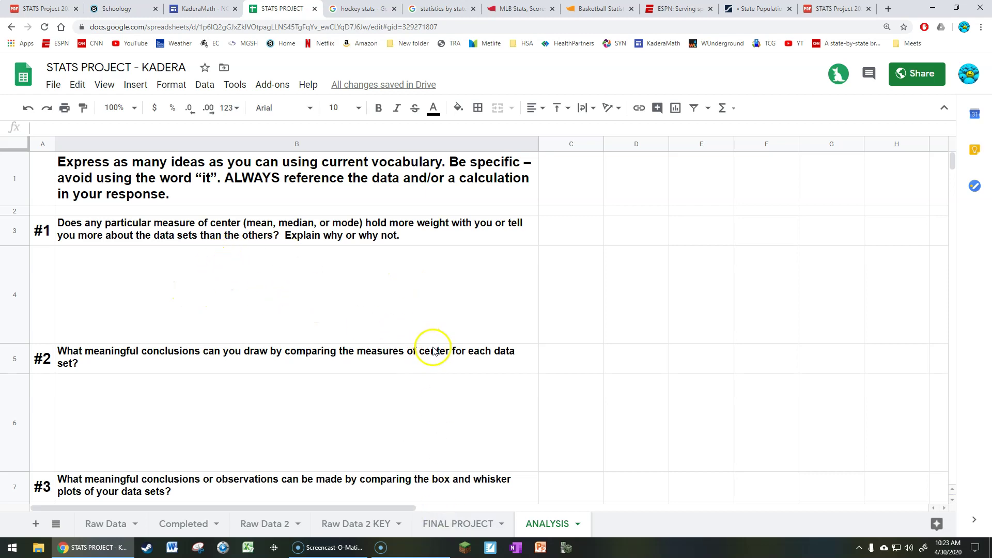
Step: Return to the FINAL PROJECT sheet and briefly highlight the Data Set #1 entry cells A2 to A25
click(449, 525)
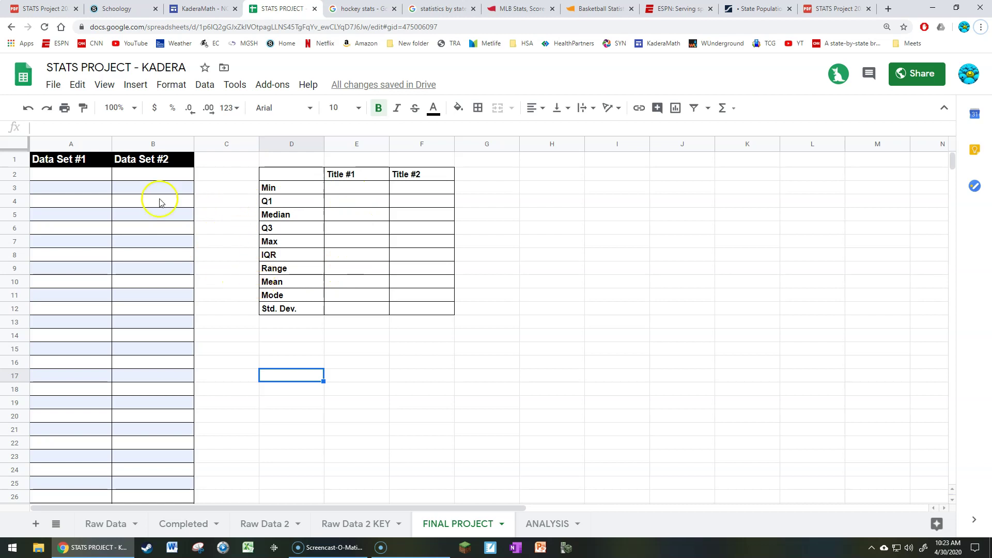
drag(60, 174, 78, 488)
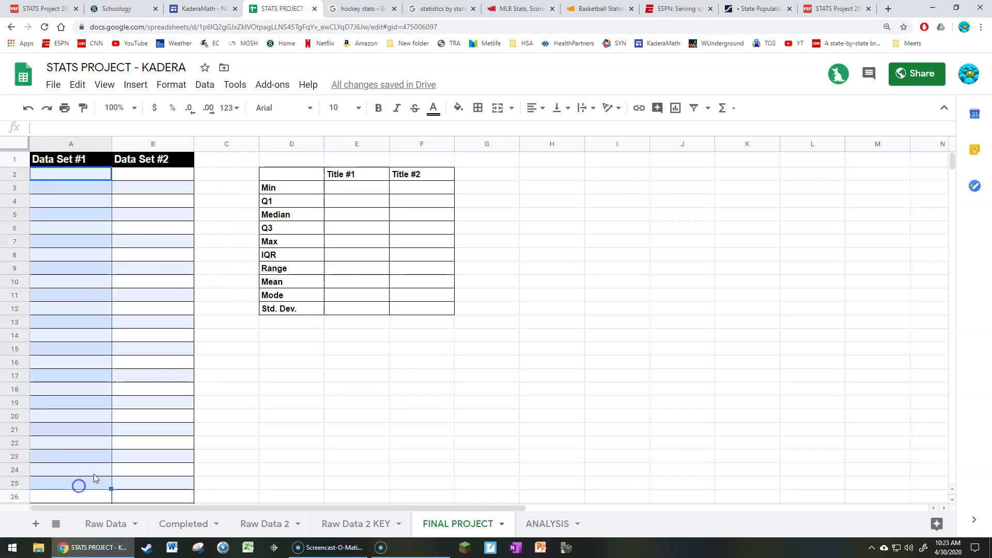
click(203, 418)
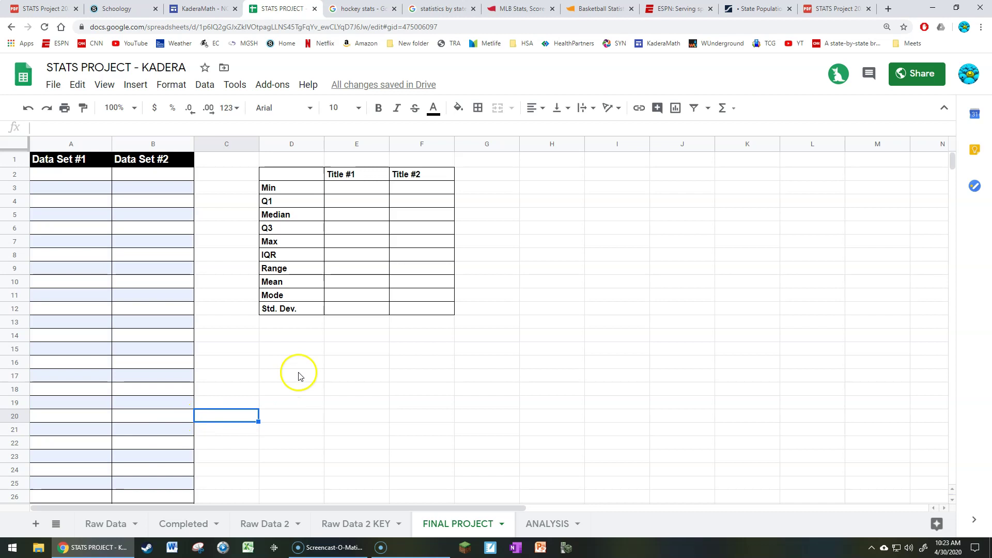
Step: Read the data set requirements and topic ideas in STATS Project 2020.pdf, and return to the project spreadsheet
click(39, 9)
scroll(315, 286, down, 5)
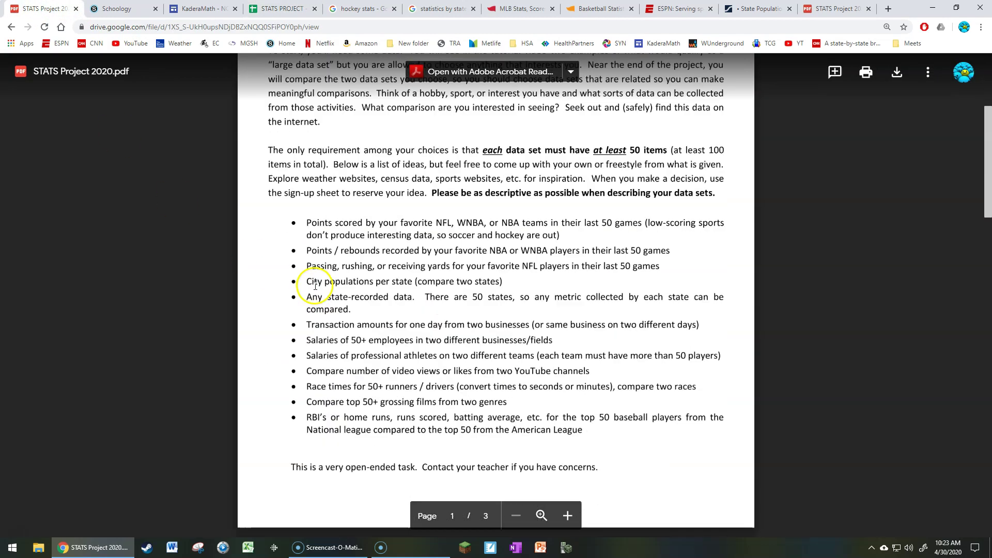
scroll(315, 286, down, 1)
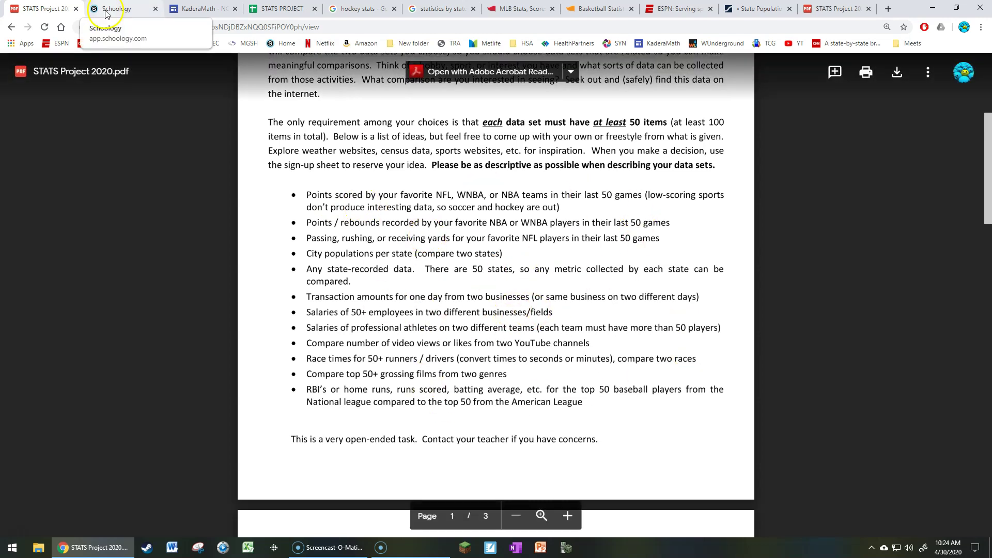
click(275, 9)
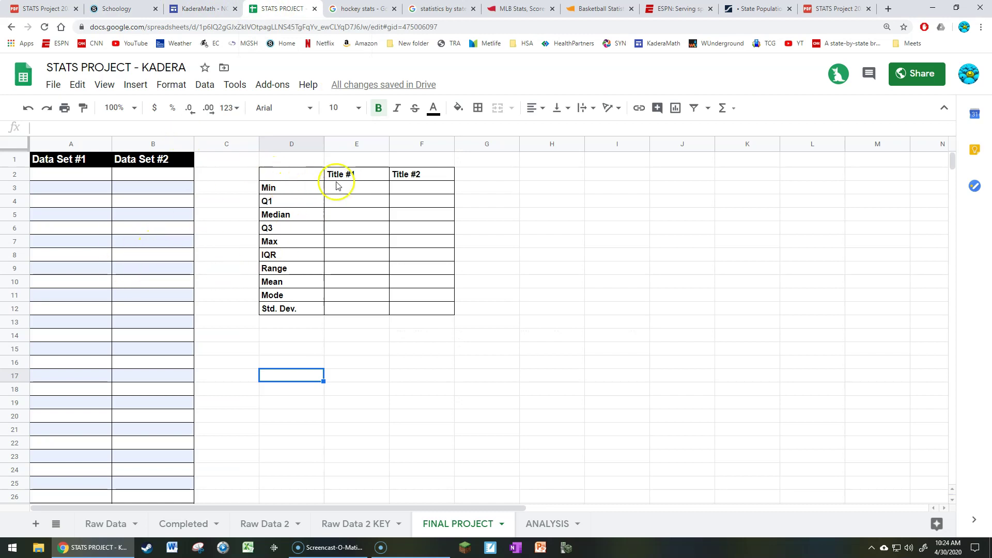
Step: Look through the "hockey stats" search results and open the Hockey-Reference.com site
click(354, 9)
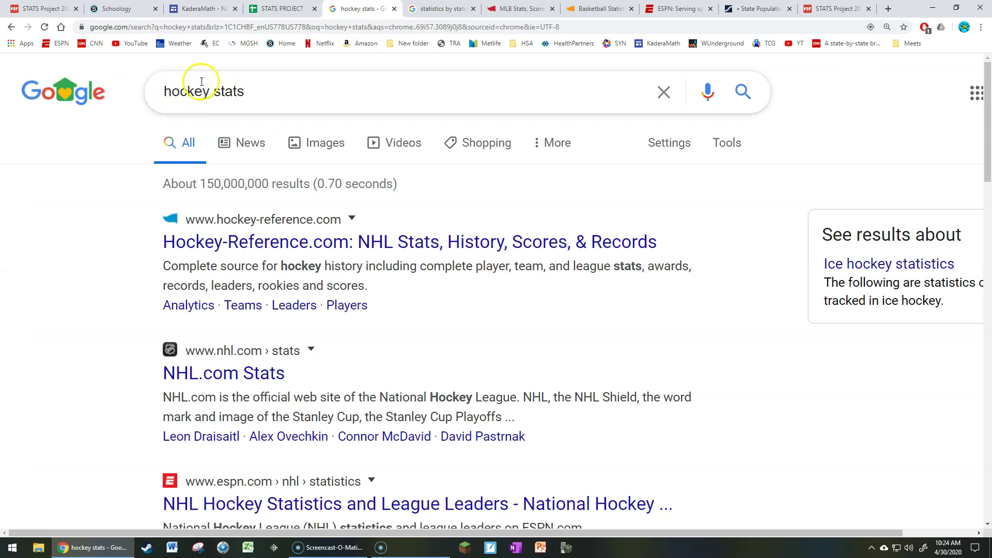
scroll(254, 293, down, 7)
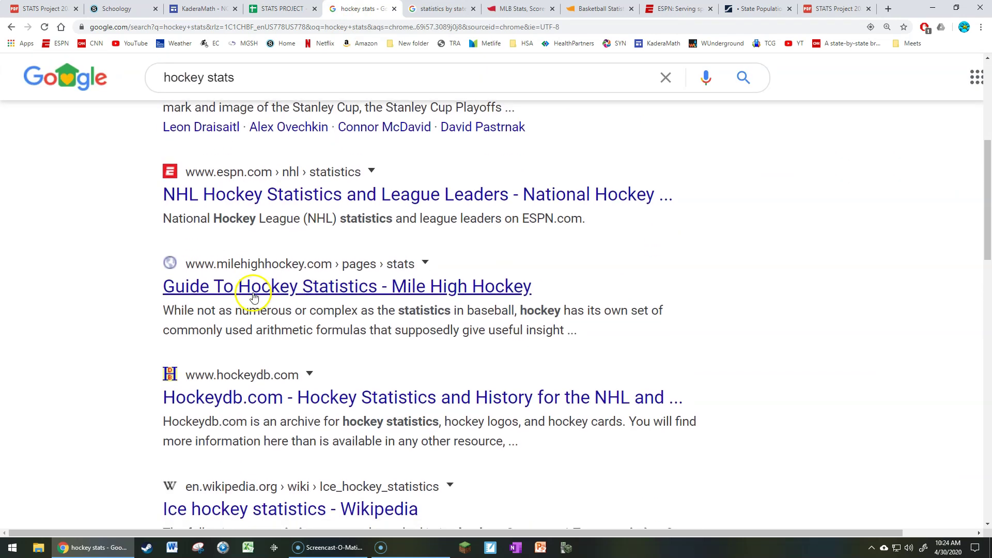
scroll(253, 293, up, 7)
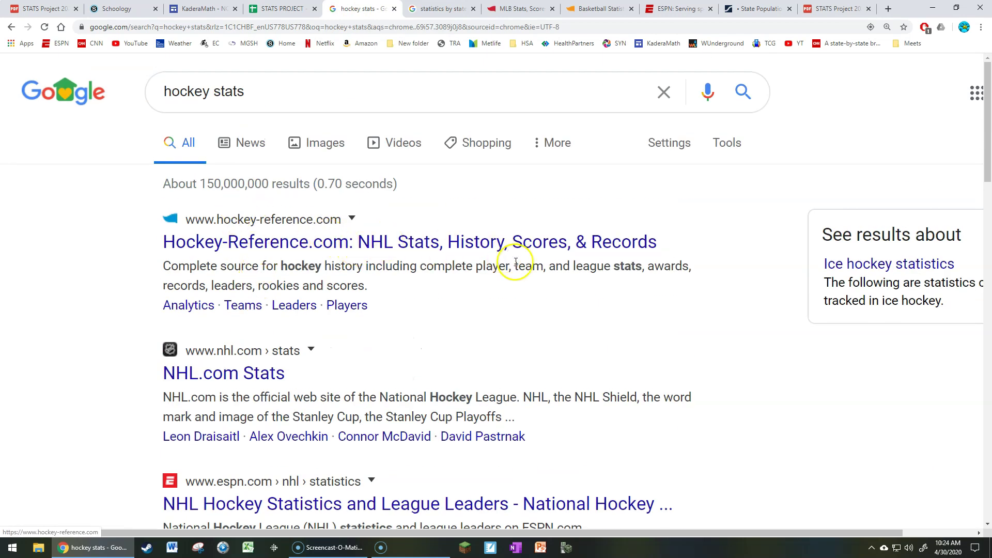
click(410, 244)
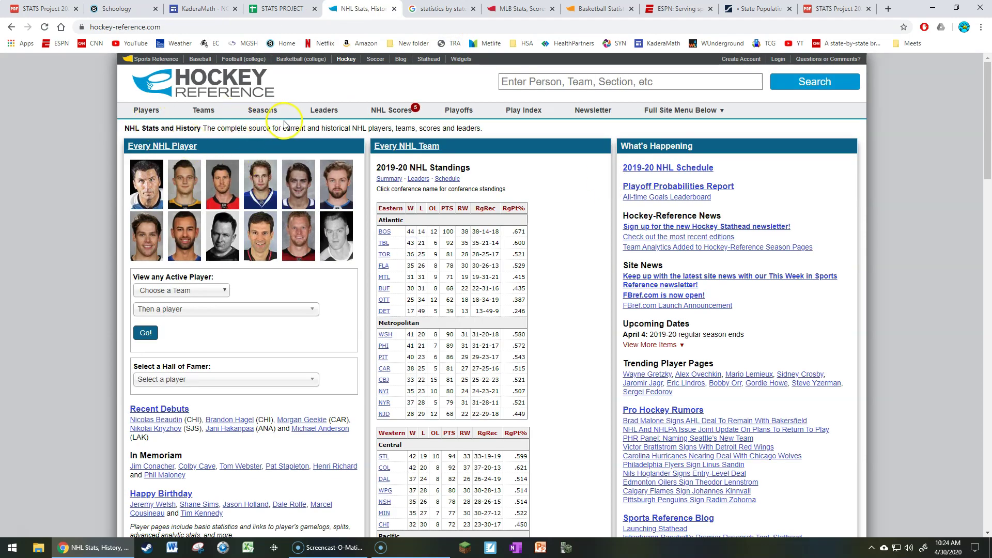
Step: View the "statistics by state" results, Statista's state population chart, and the Baseball Reference and Basketball Reference home pages
click(444, 11)
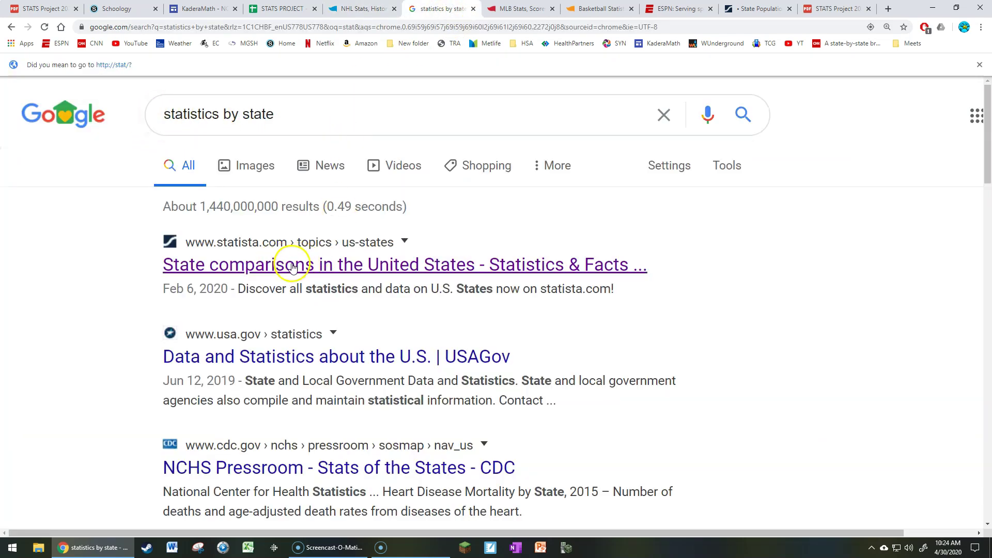
click(764, 10)
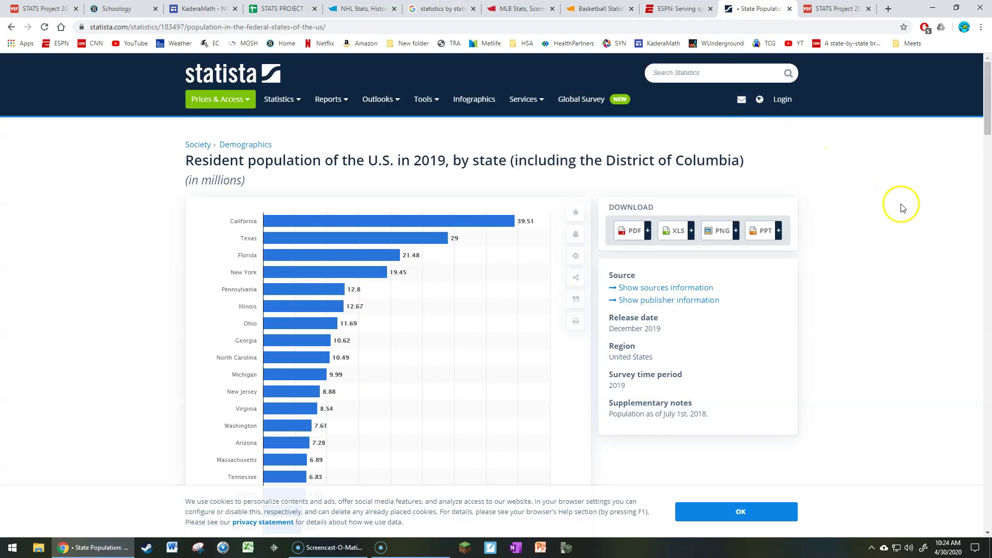
click(520, 10)
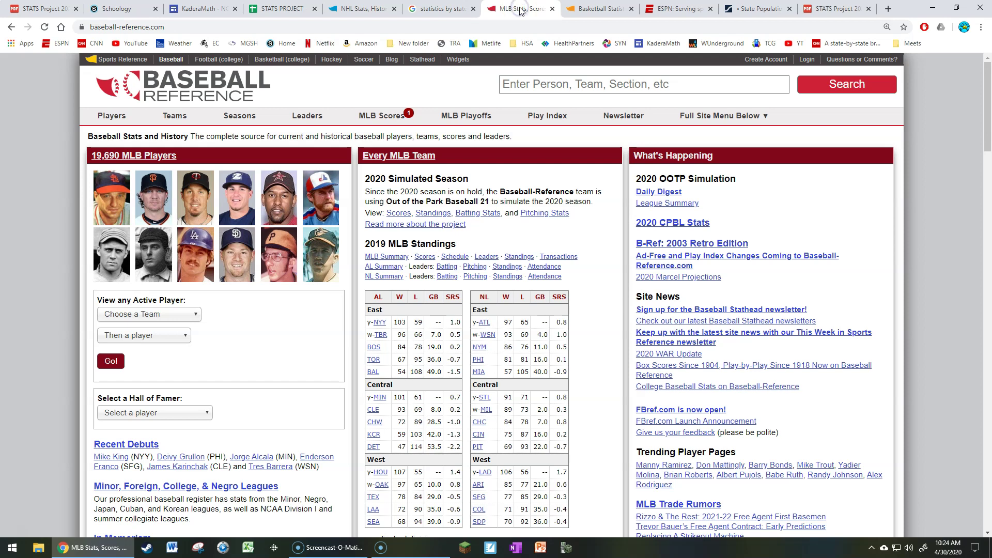
click(597, 9)
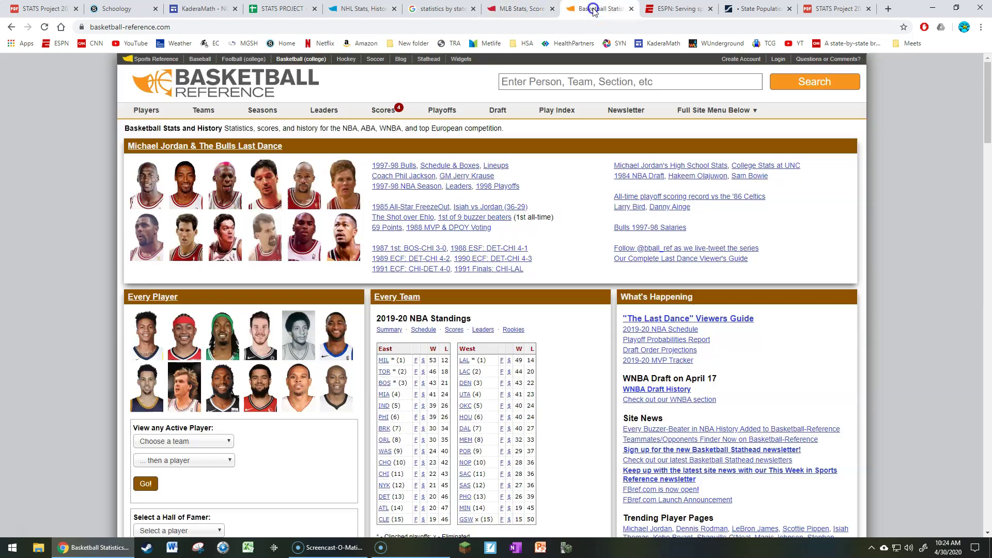
Step: Switch to ESPN, look through the options for the different leagues, and open the MLB statistics page
click(662, 10)
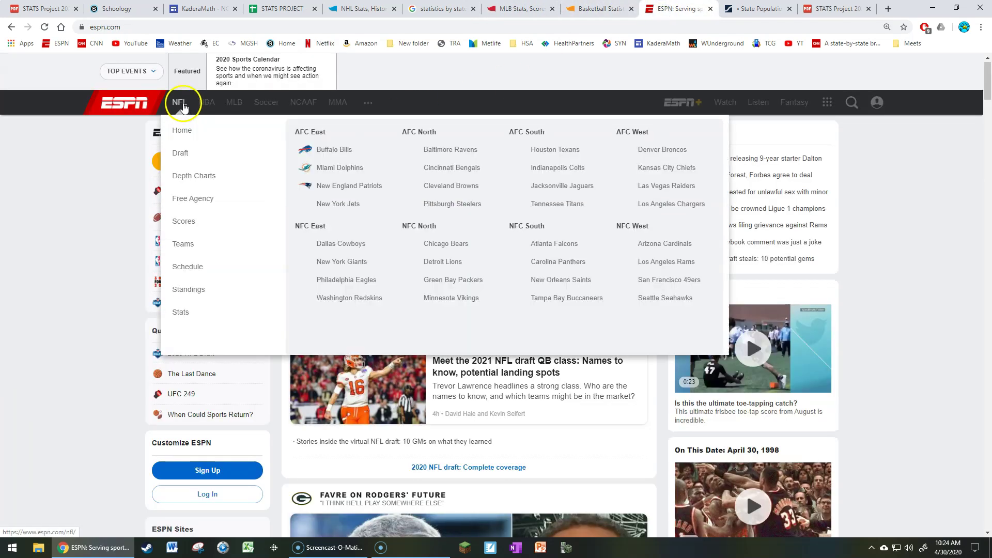
click(181, 106)
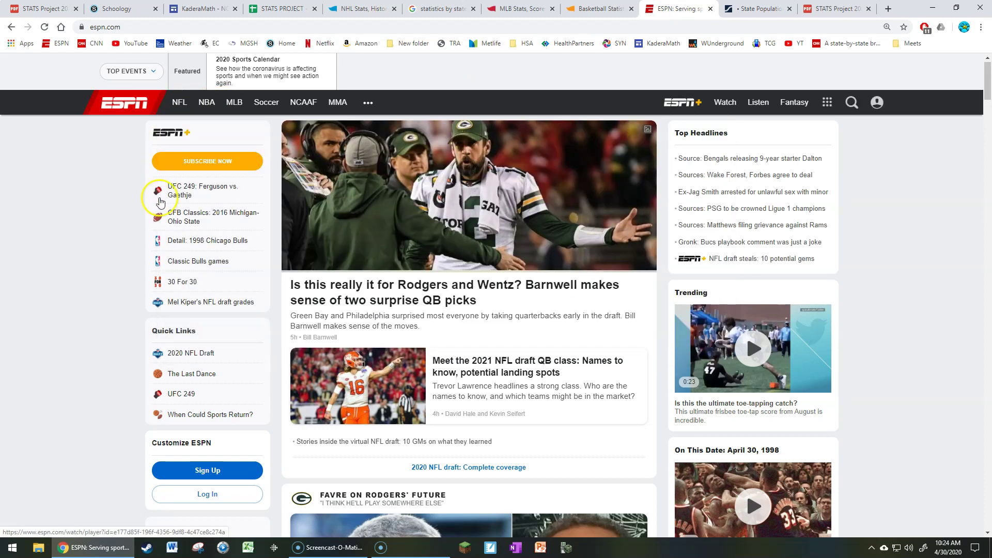
mouse_move(180, 104)
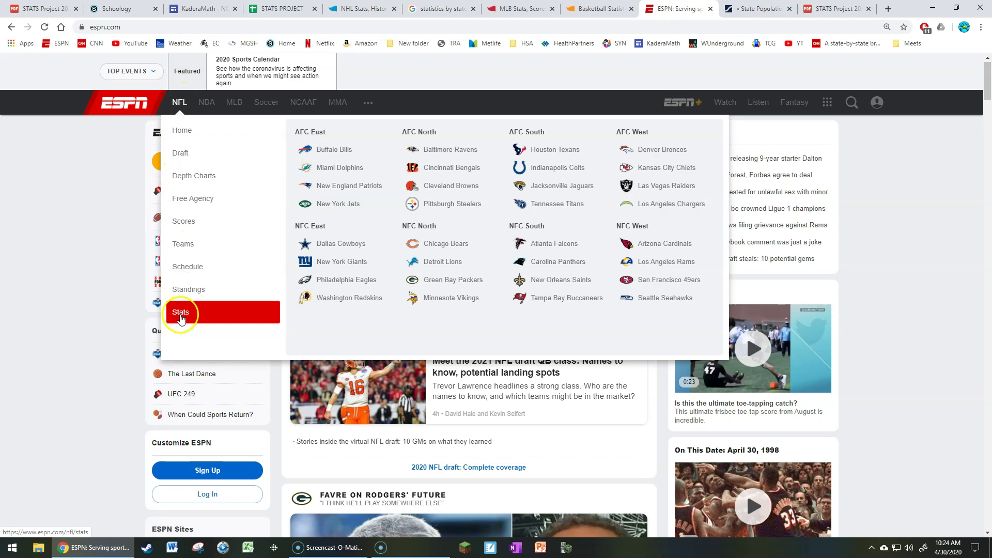
click(197, 315)
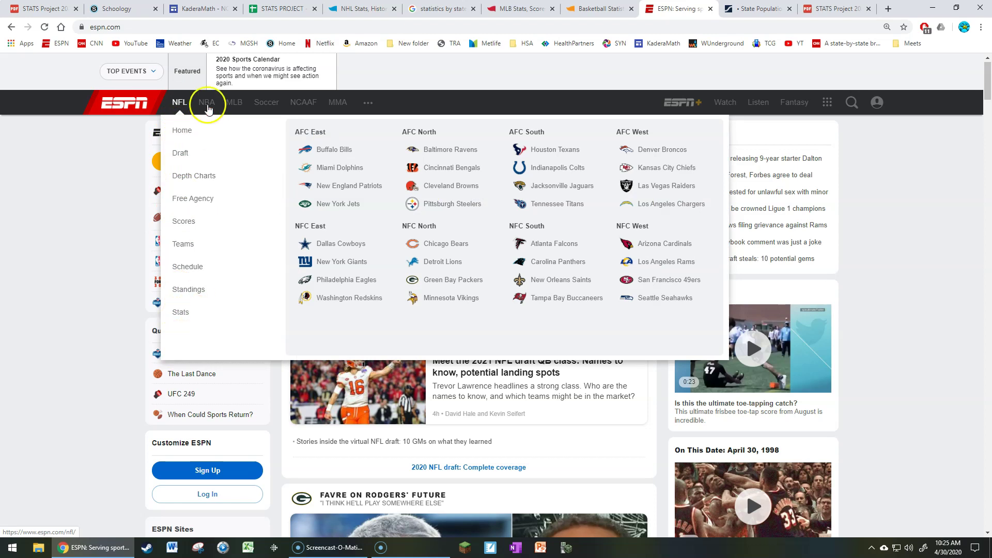
mouse_move(205, 104)
click(216, 270)
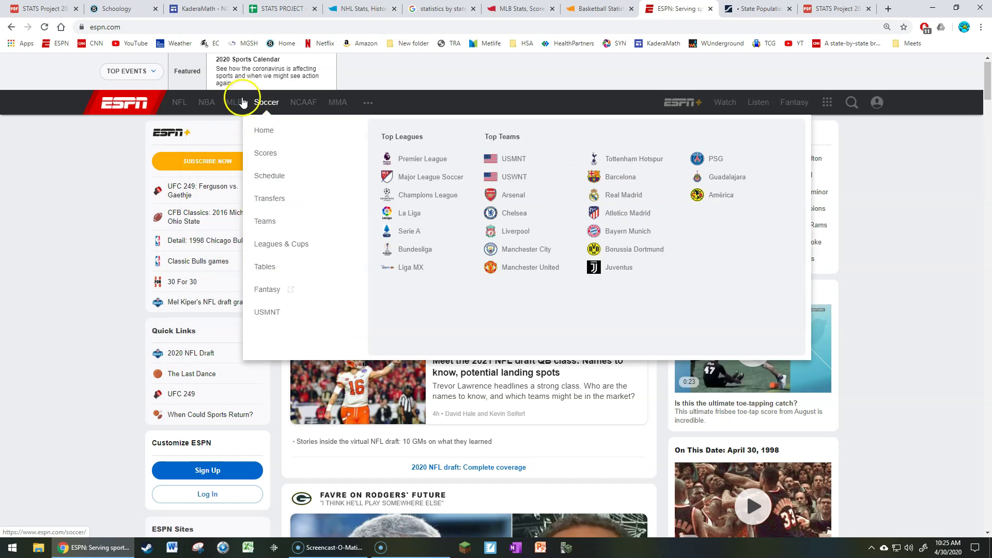
mouse_move(264, 103)
mouse_move(233, 103)
click(223, 245)
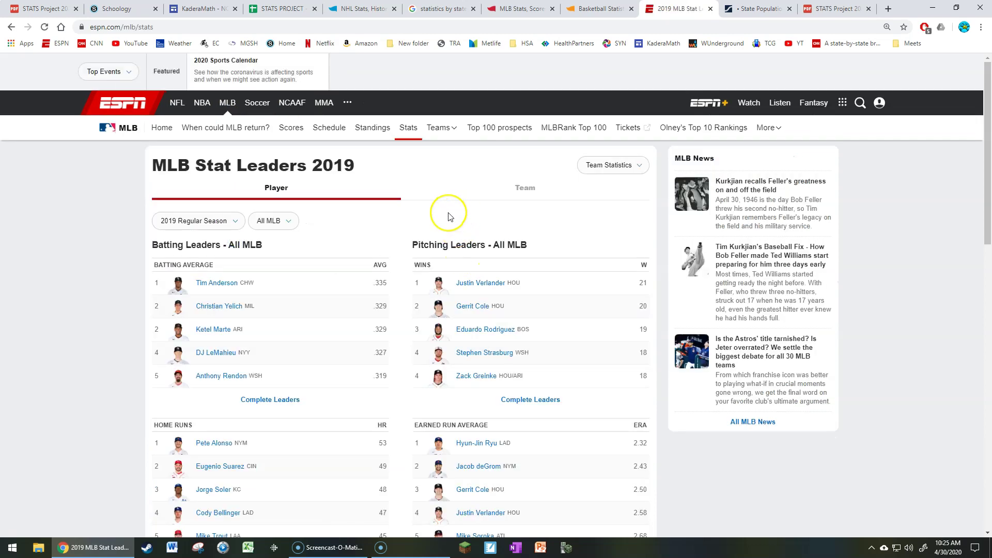
Step: Look over ESPN's MLB stat leaders and the available seasons, and return to the Baseball Reference home page
scroll(73, 182, down, 1)
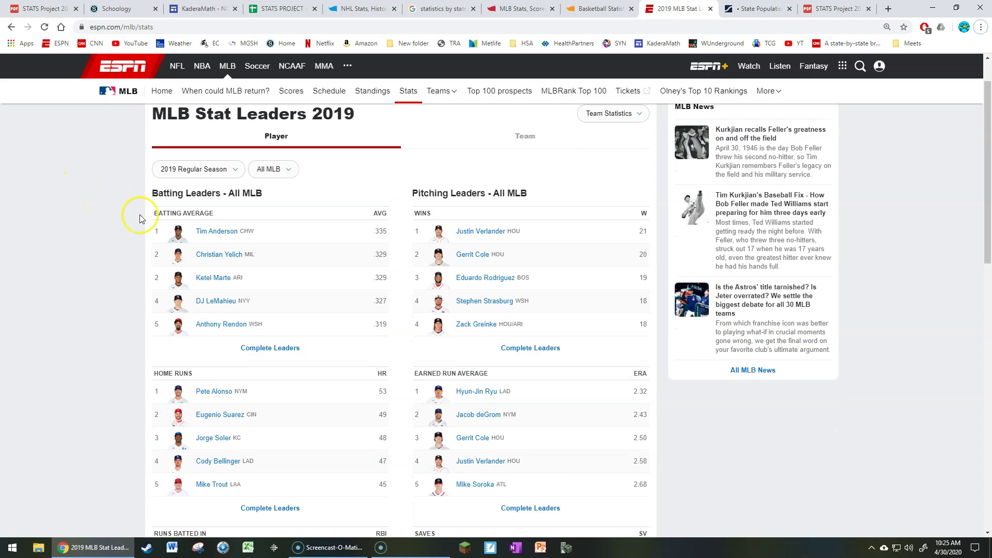
click(237, 172)
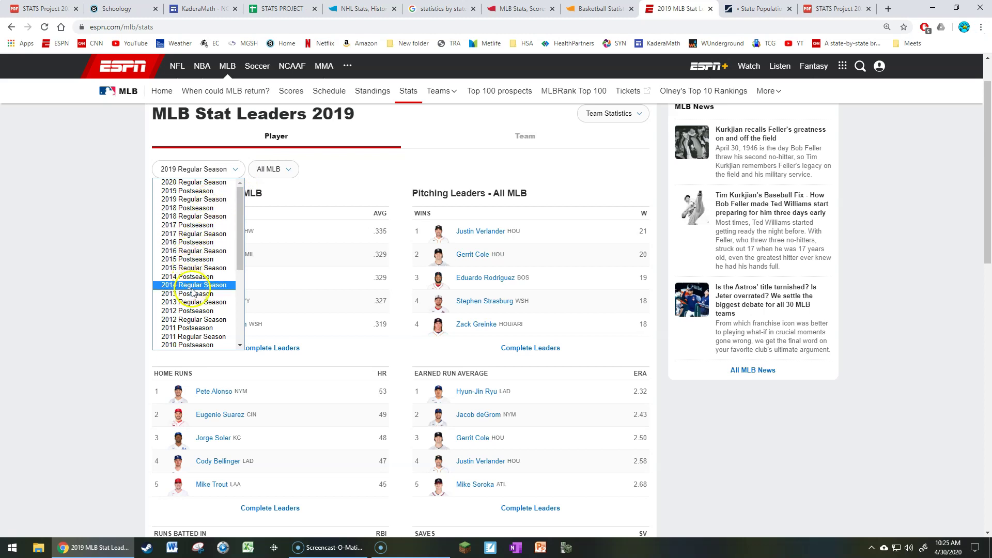
click(108, 225)
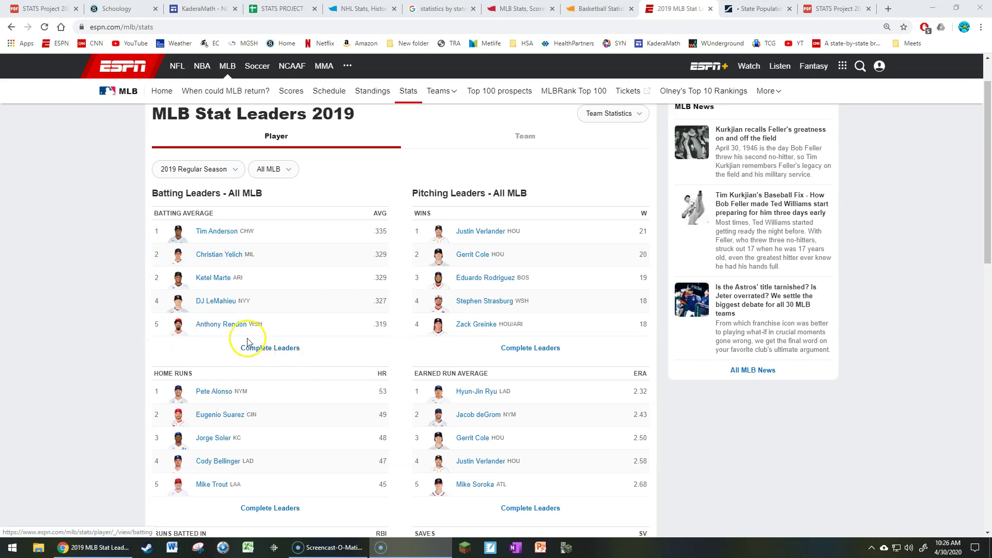
click(504, 7)
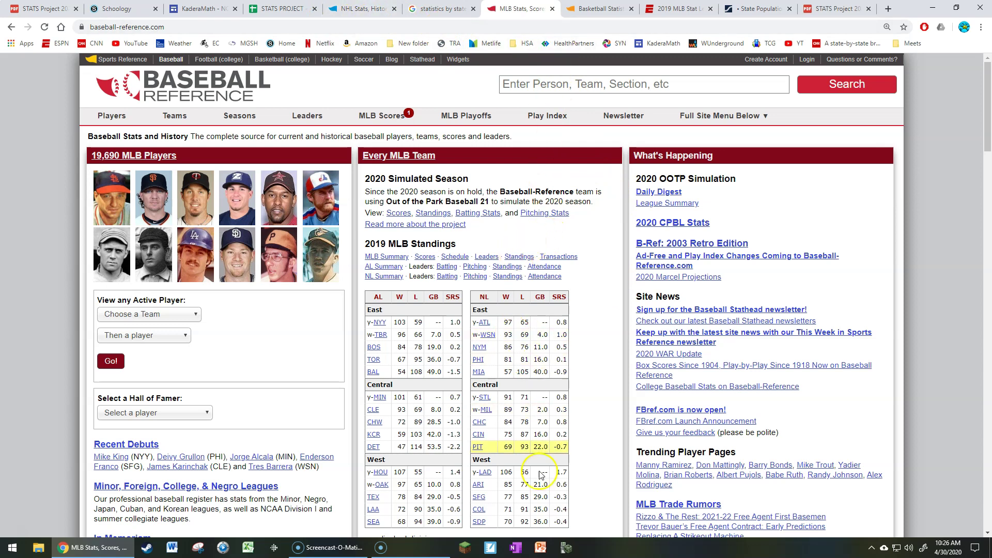
Step: Compare the FINAL PROJECT sheet's data set columns with the guide's section on using Google Sheets for statistical calculations, and return to the spreadsheet
click(256, 11)
click(54, 175)
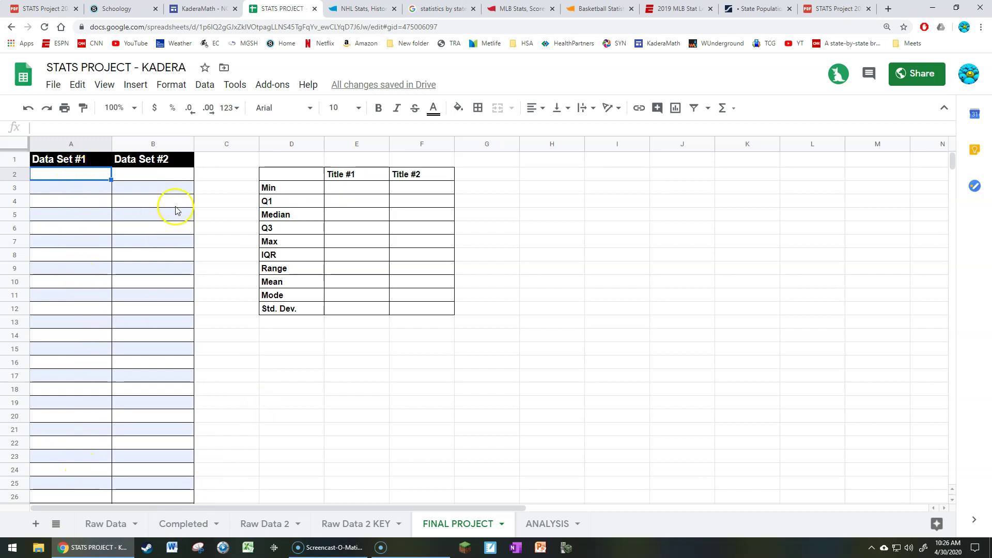
click(36, 9)
scroll(349, 333, down, 6)
scroll(351, 338, down, 2)
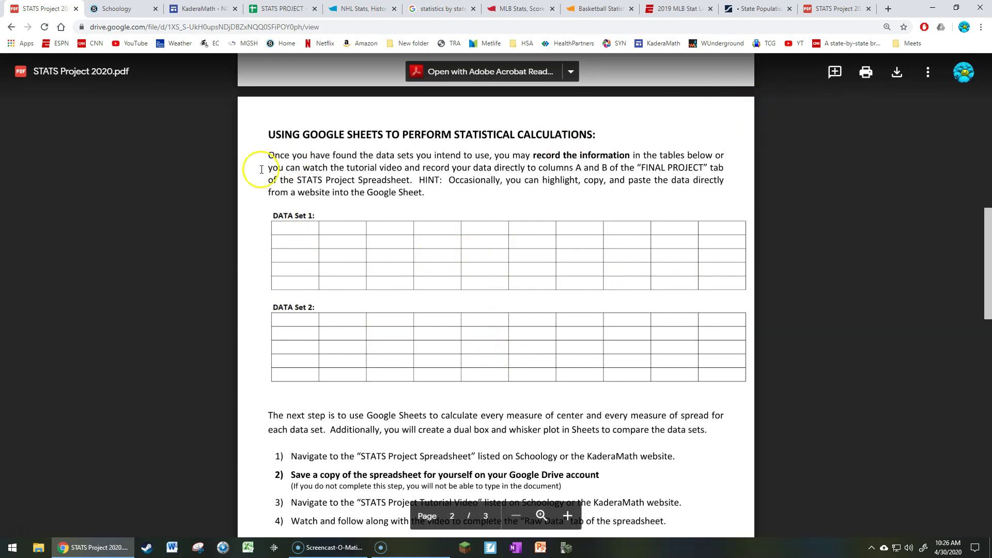
click(261, 9)
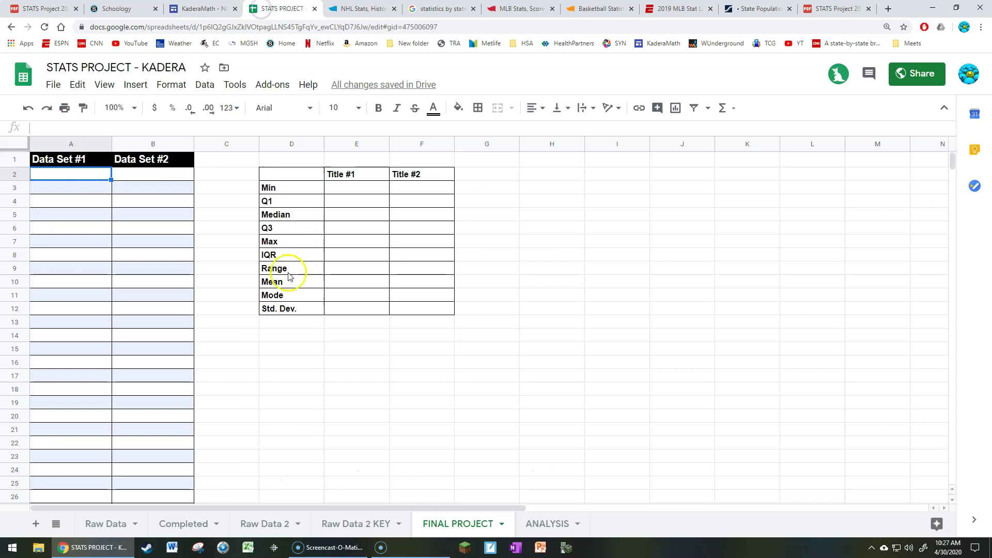
Step: Open the Raw Data sheet and go over the empty Births cells for Min, Mean, Median and Std. Dev
click(94, 521)
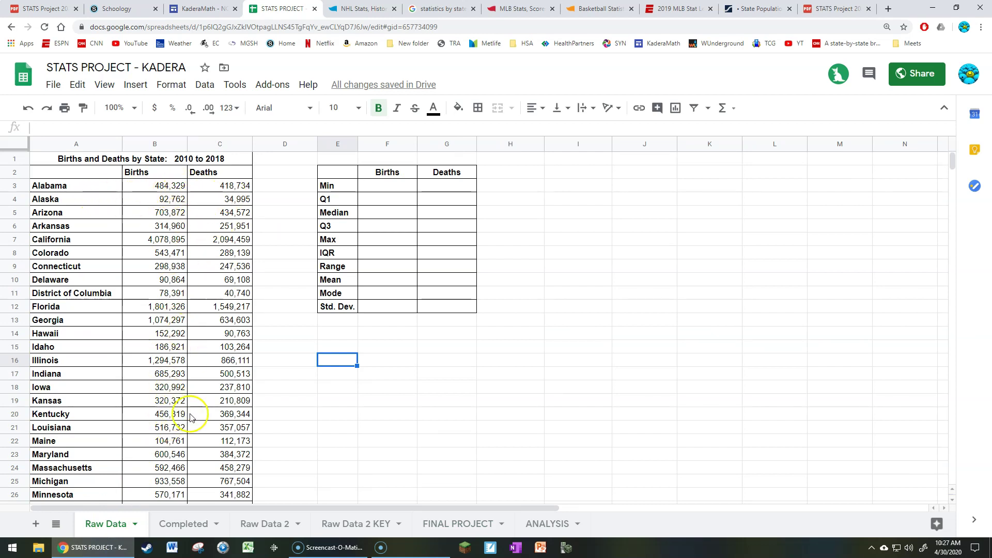
click(387, 187)
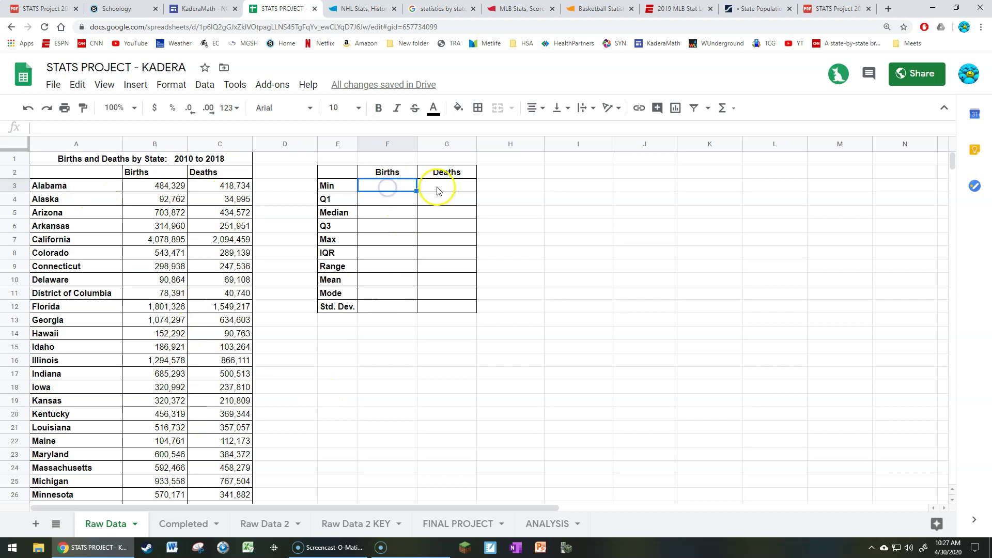
click(388, 189)
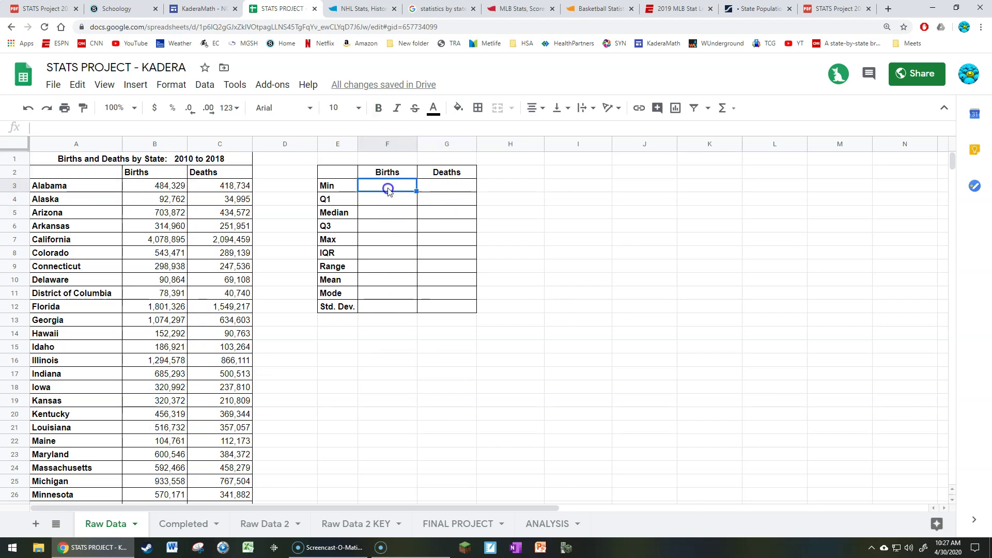
click(383, 279)
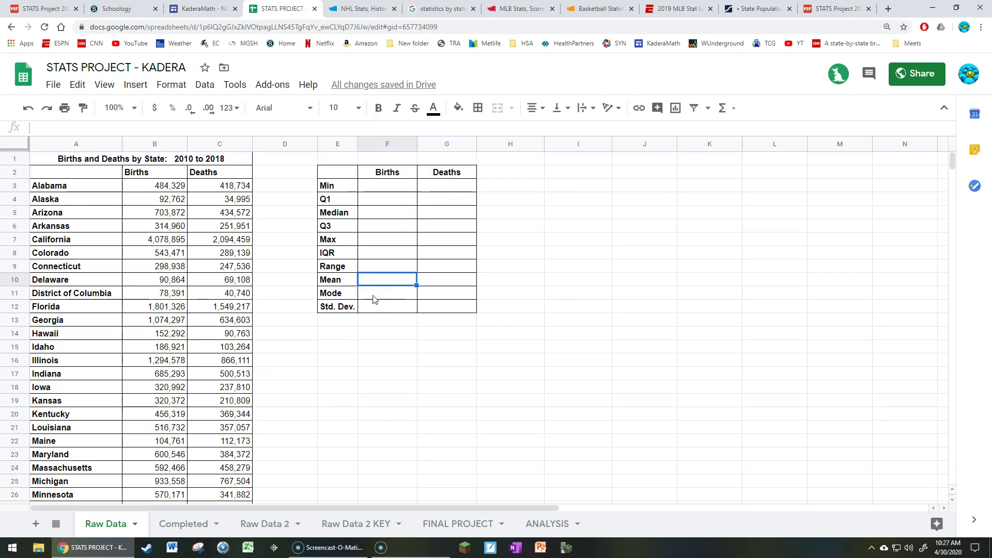
click(383, 212)
click(373, 307)
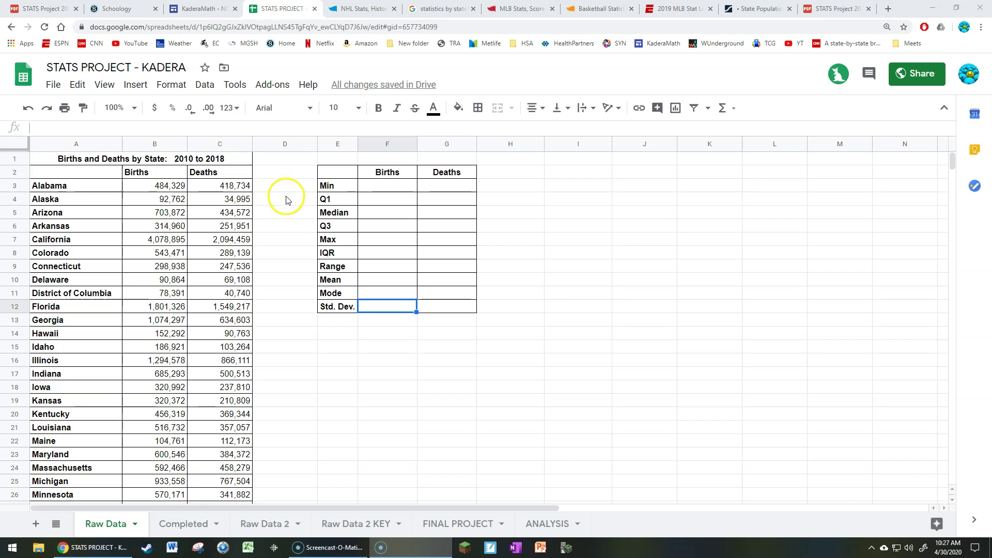
click(284, 199)
click(283, 225)
click(293, 264)
click(293, 242)
click(293, 212)
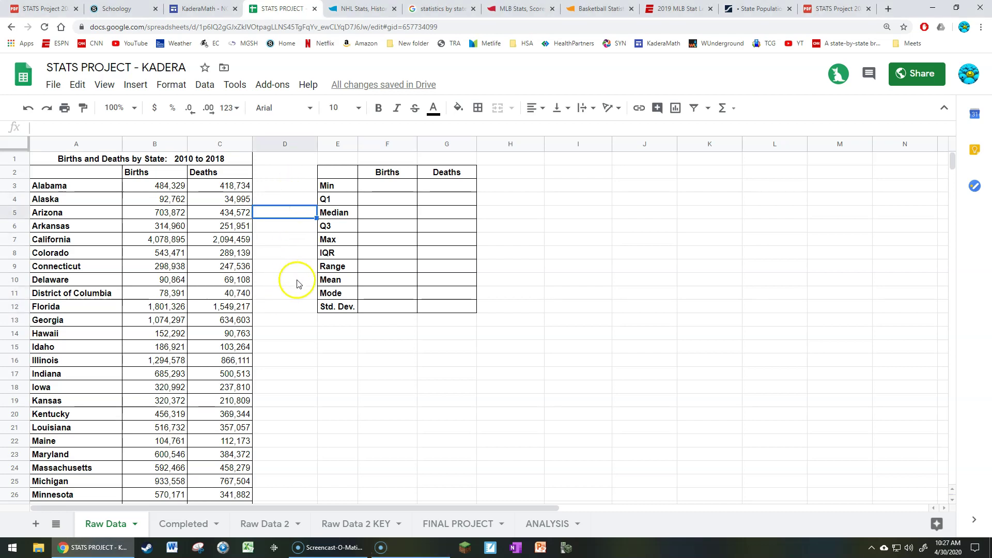
click(287, 315)
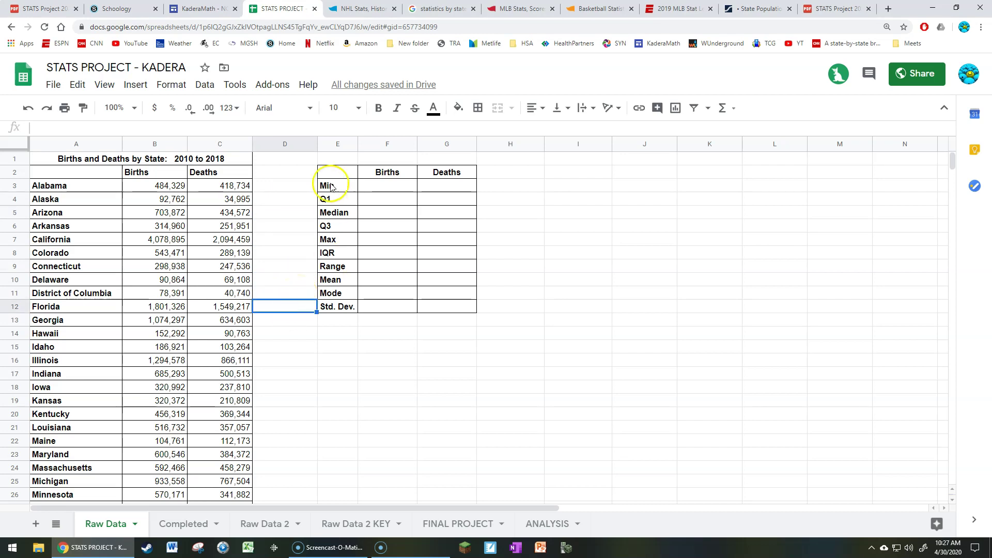
Step: Enlarge the page to 175% and select Alaska's births value in cell B4
key(ctrl+plus)
key(ctrl+plus)
key(ctrl+plus)
key(ctrl+plus)
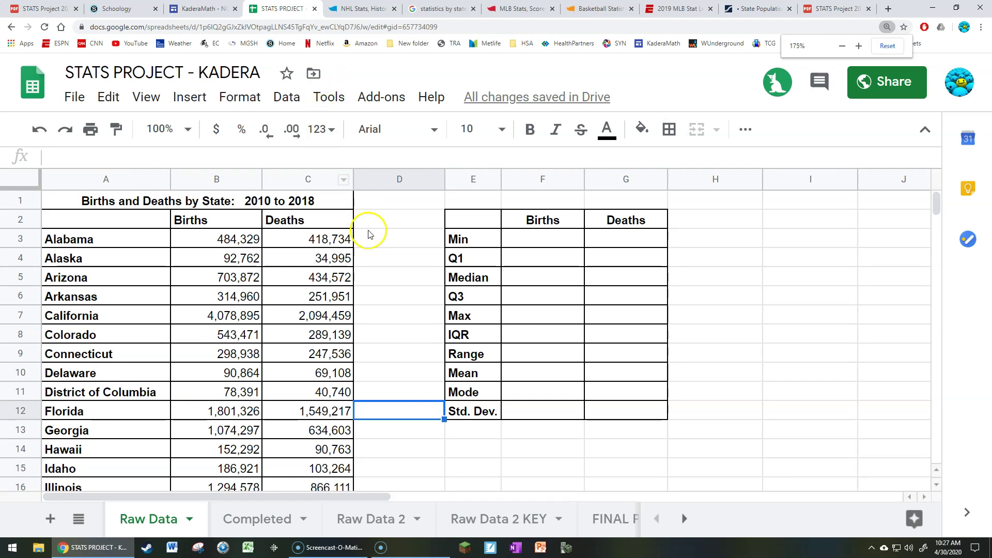
click(228, 260)
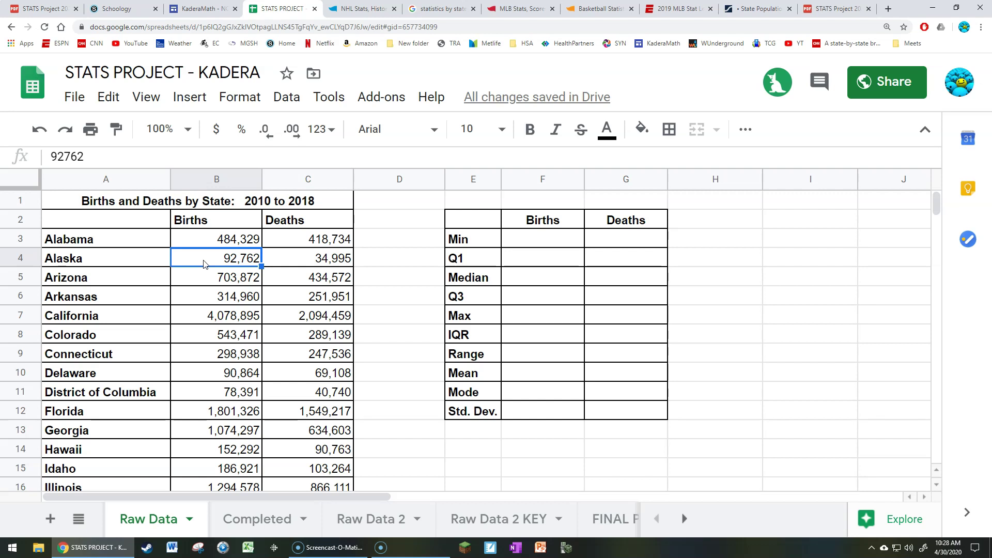
Step: Enter the sample number 262564 in cell D4 and the sample text lkjsadfhla in cell D5
click(404, 265)
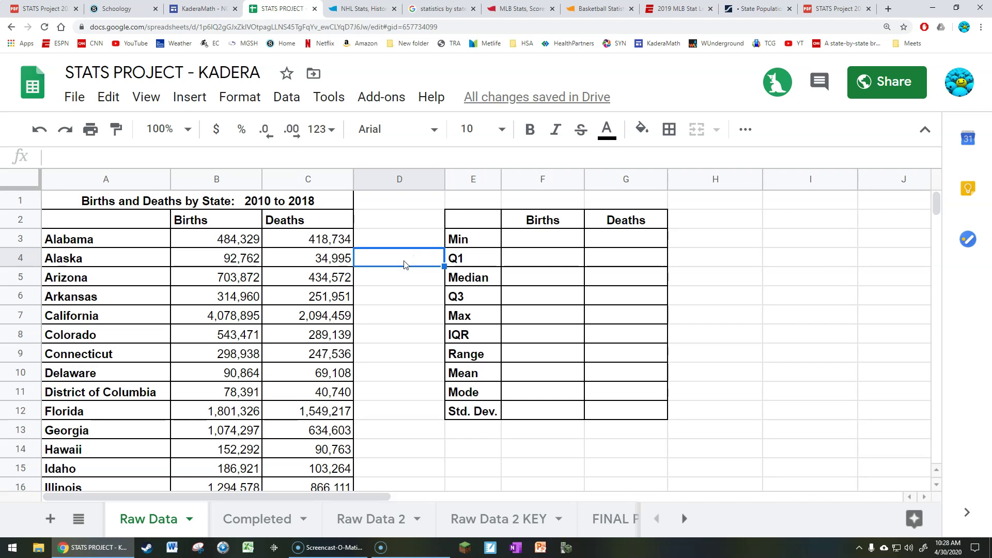
text(262564)
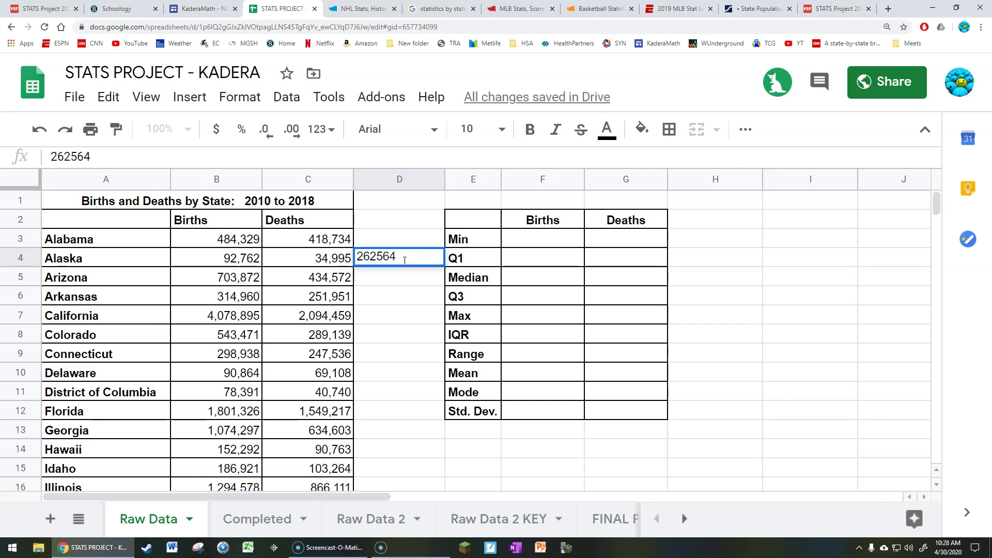
key(Return)
text(lkjsadfhla)
key(Return)
text(')
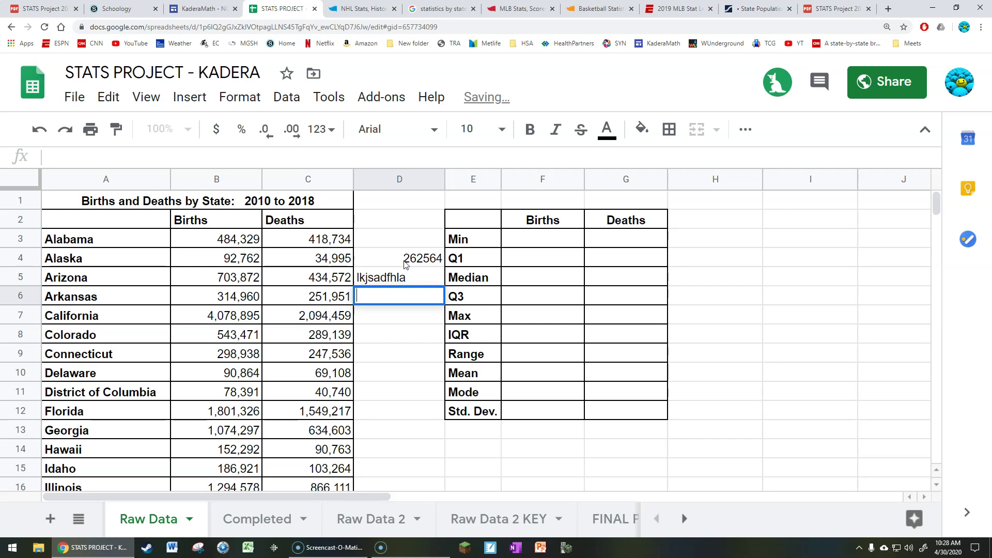
click(404, 362)
Step: Clear the sample entries from cells D4 and D5
click(434, 257)
key(Delete)
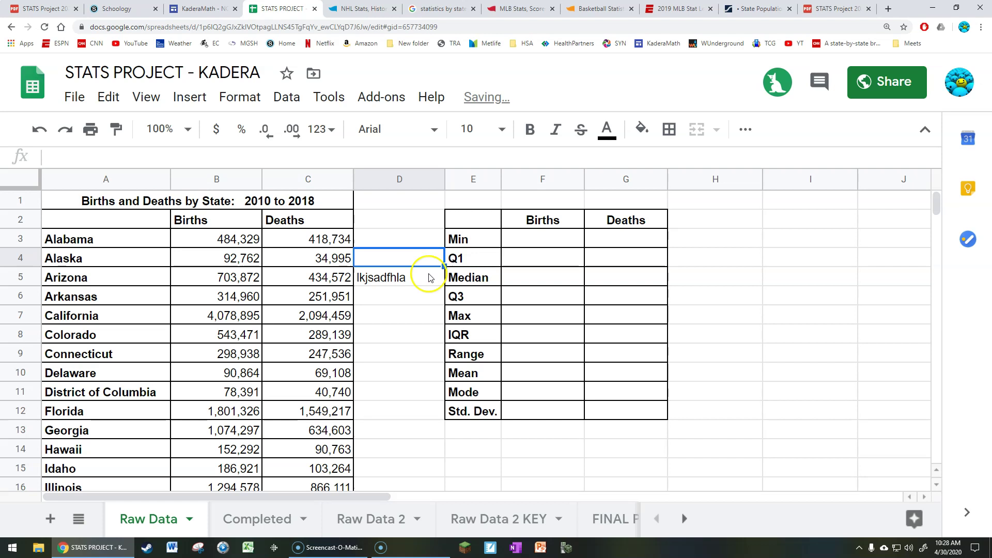
click(428, 278)
key(Delete)
Step: Enter the formula =C3+C4 in cell D4 to add the deaths of Alabama and Alaska
click(421, 255)
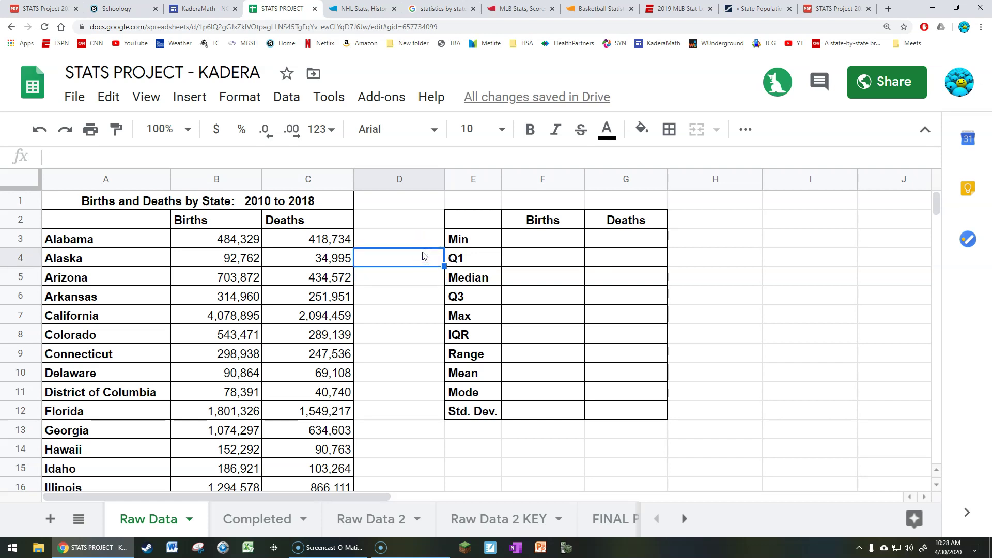
text(=)
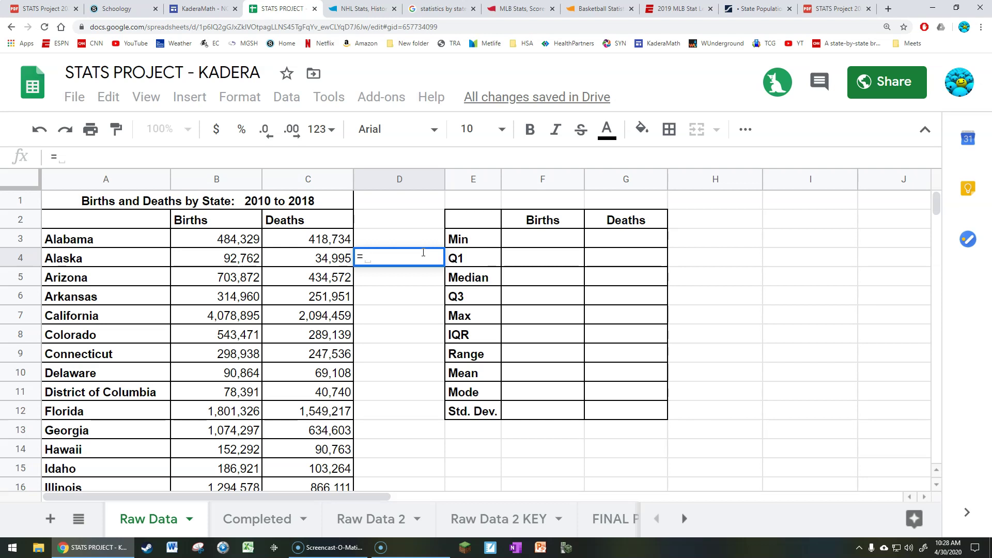
click(317, 240)
text(c3)
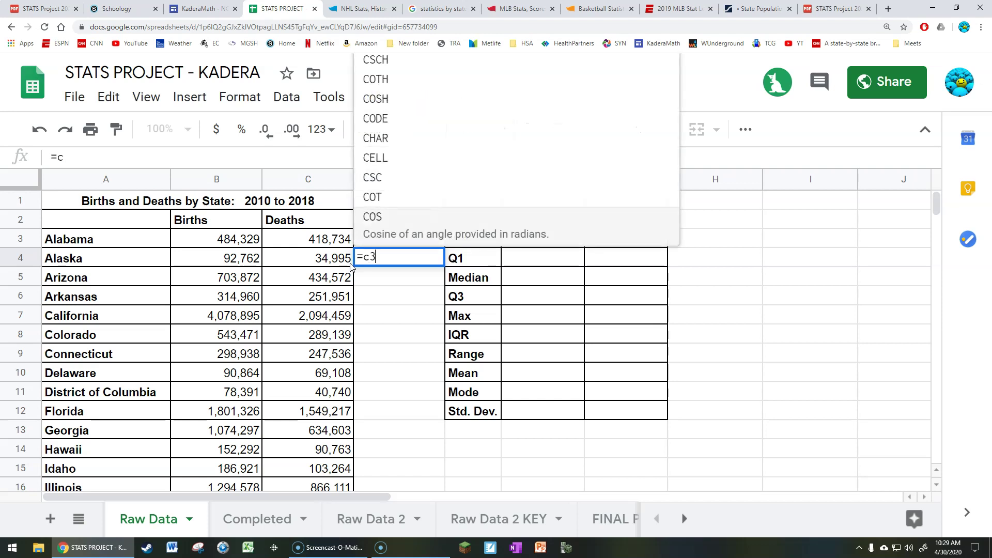
text(+c4)
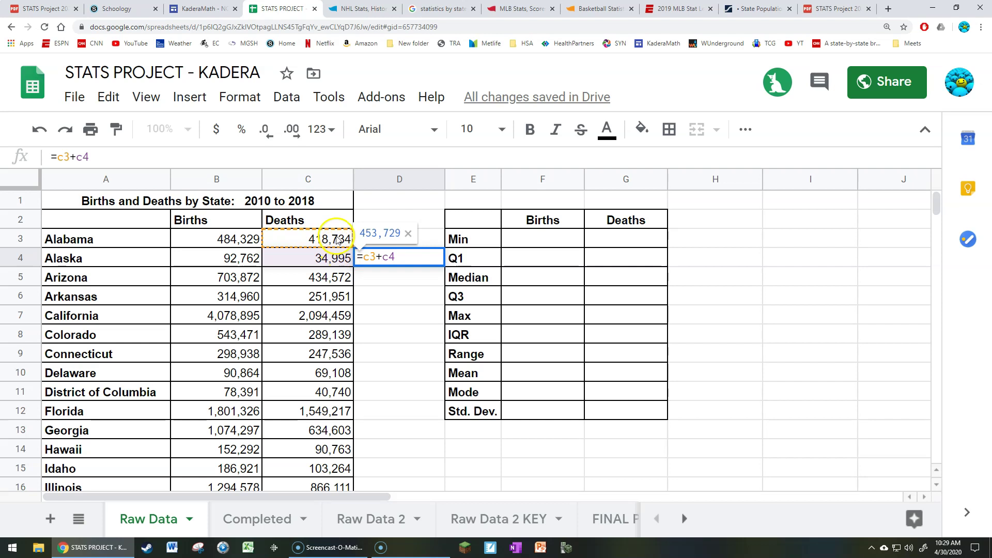
click(375, 260)
key(Return)
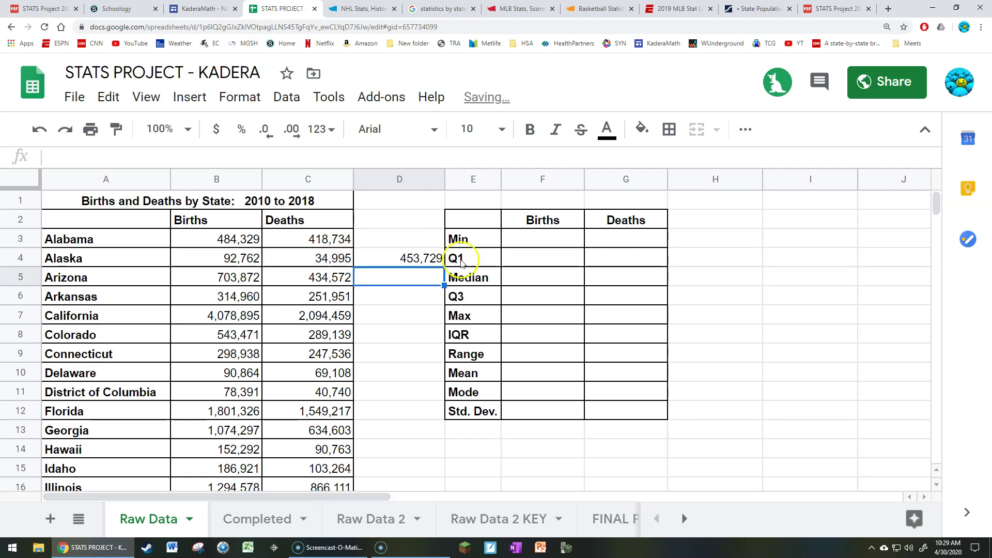
Step: Change Alaska's deaths value in cell C4 to 6000
click(322, 260)
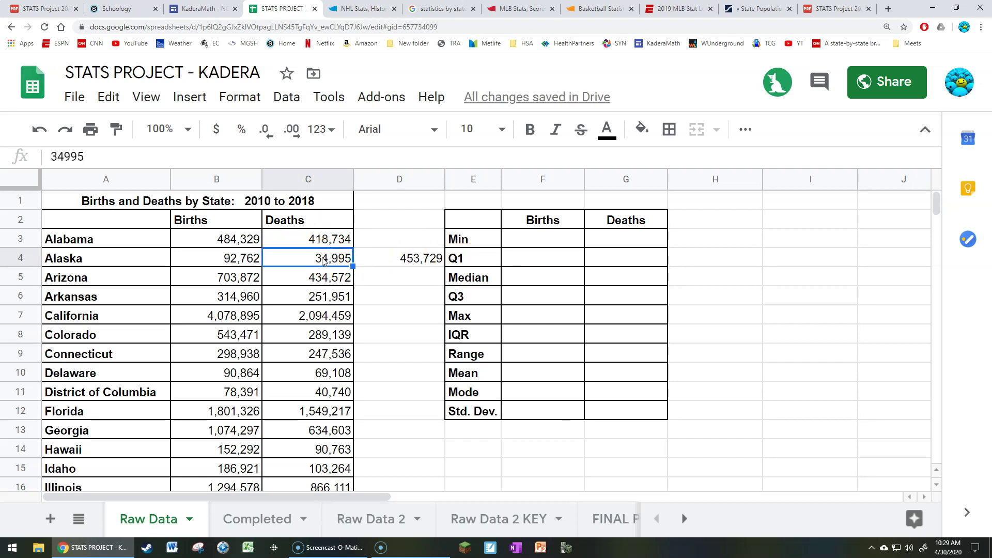
text(6000)
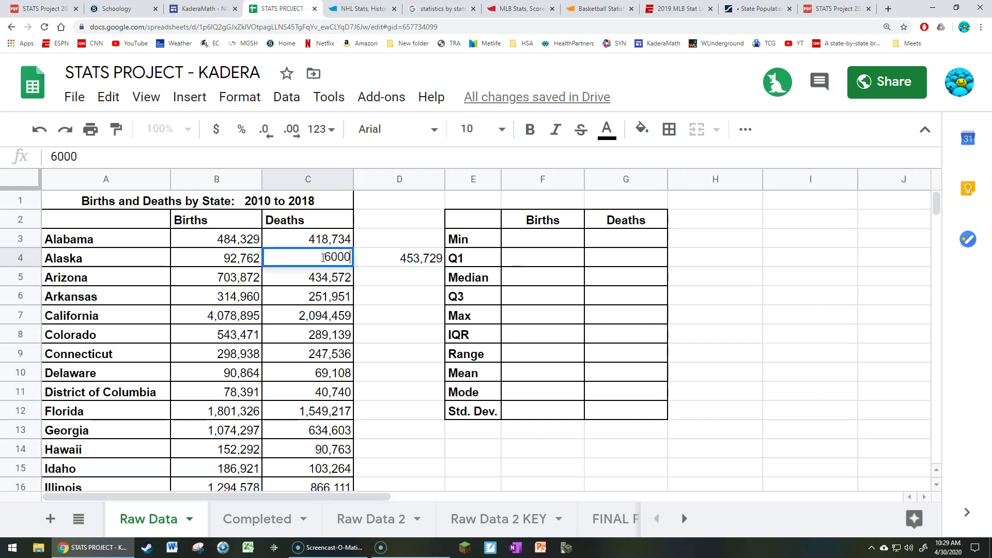
key(Return)
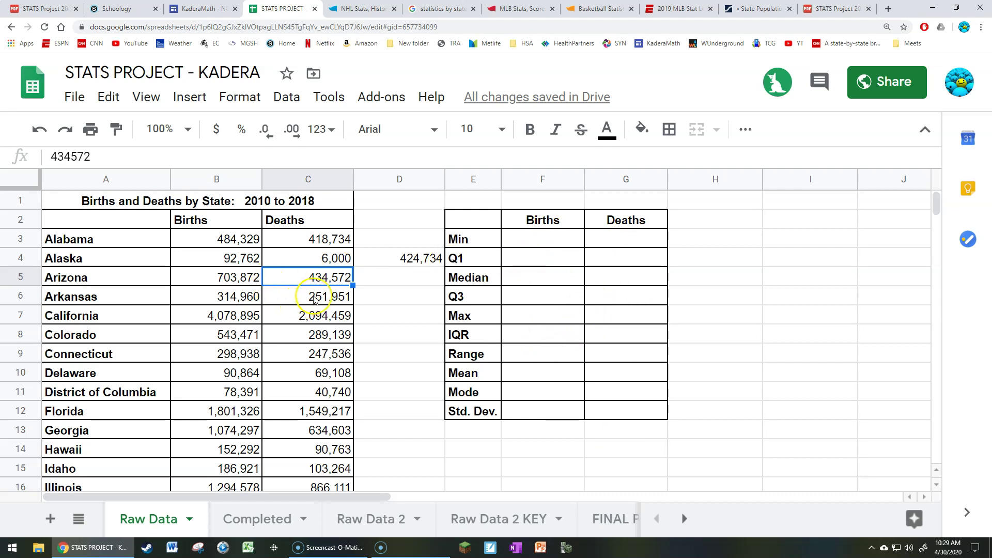
Step: Select cell D4 and highlight its formula to examine how it refers to the two deaths cells
key(Up)
key(Right)
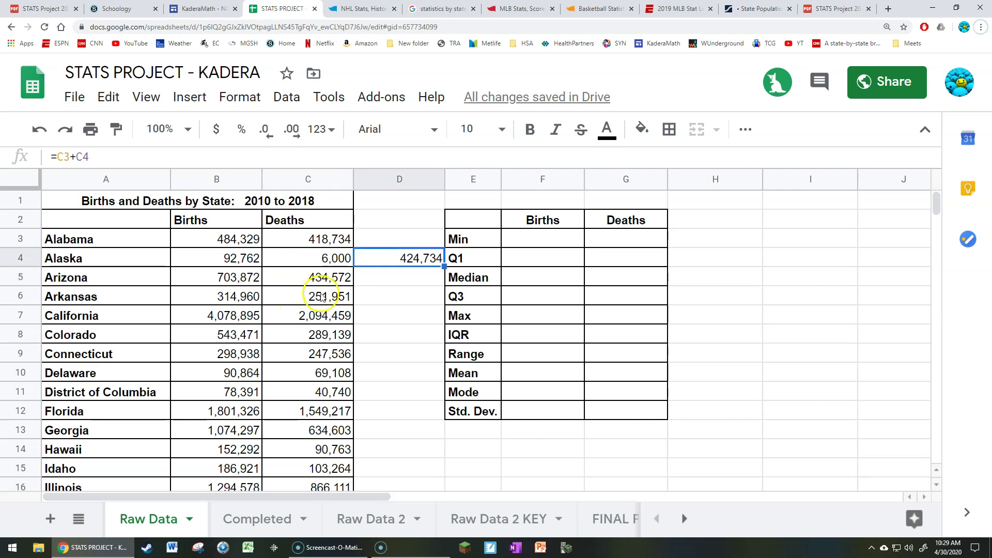
drag(96, 157, 52, 157)
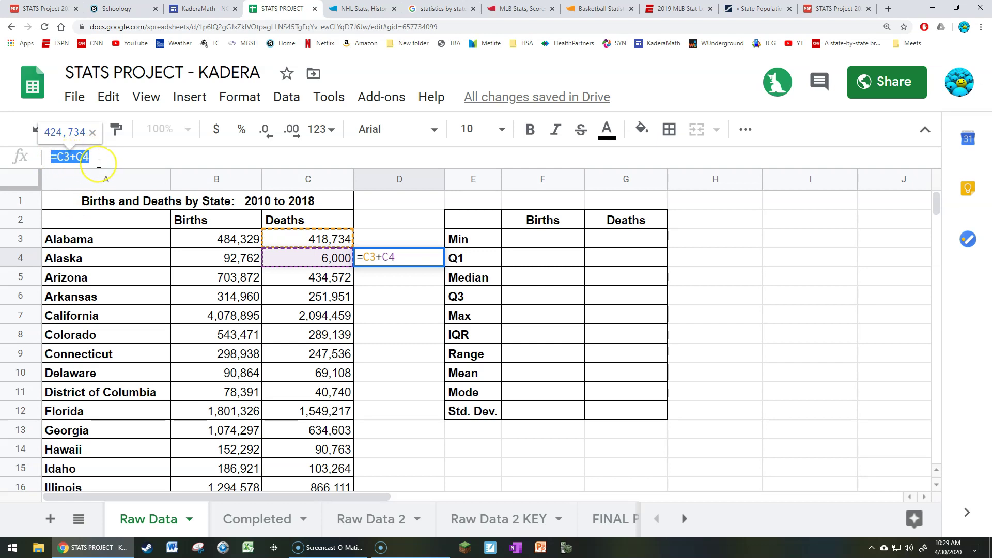
key(Return)
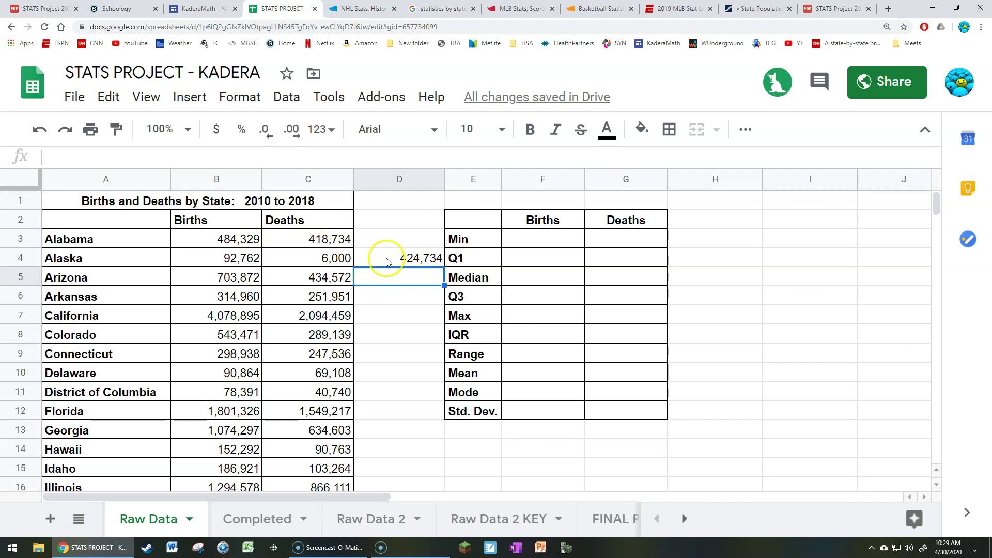
click(409, 263)
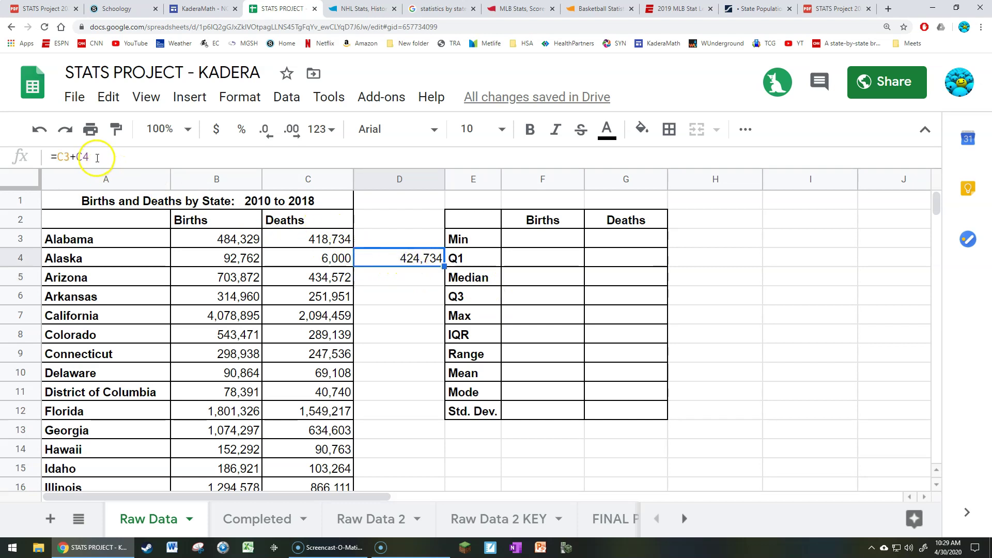
drag(87, 157, 50, 159)
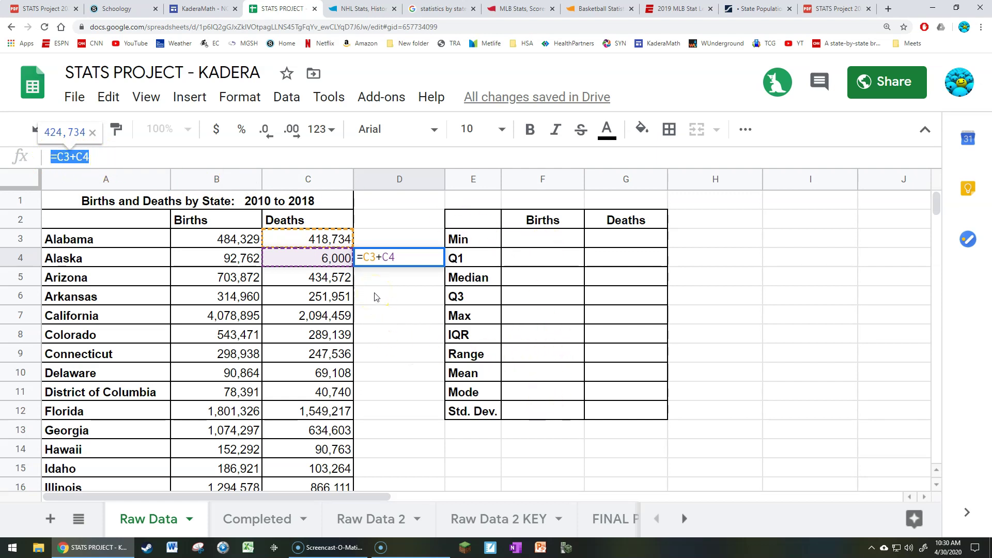
Step: Try to extend the formula in cell D4 to =C3+C4+C5+C6:C12, picking the individual deaths cells and then the range through Florida
drag(395, 257, 364, 257)
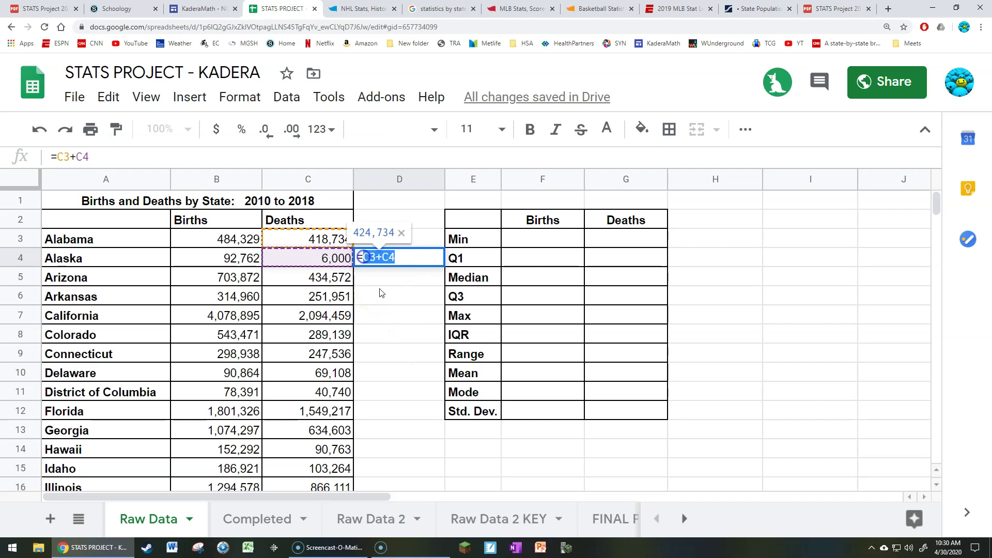
key(BackSpace)
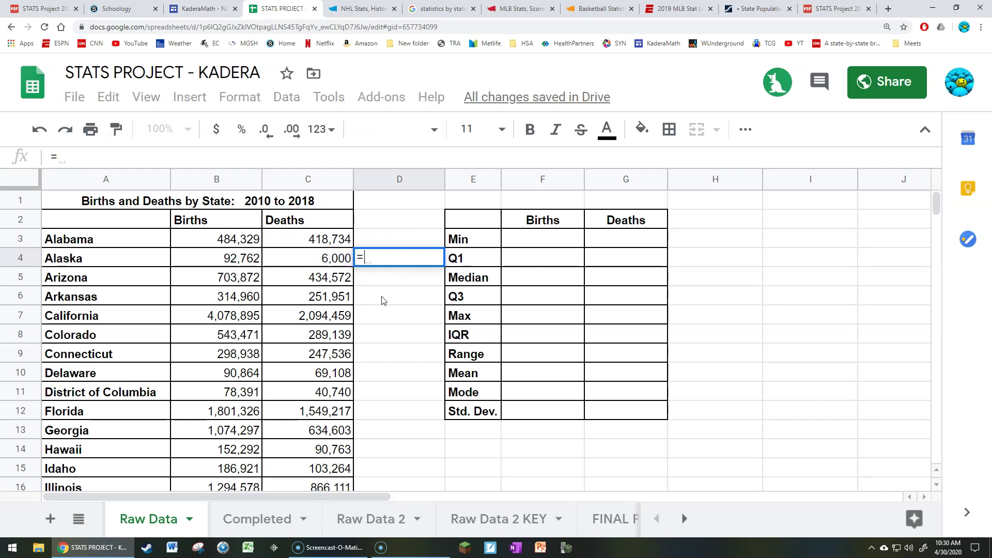
click(331, 241)
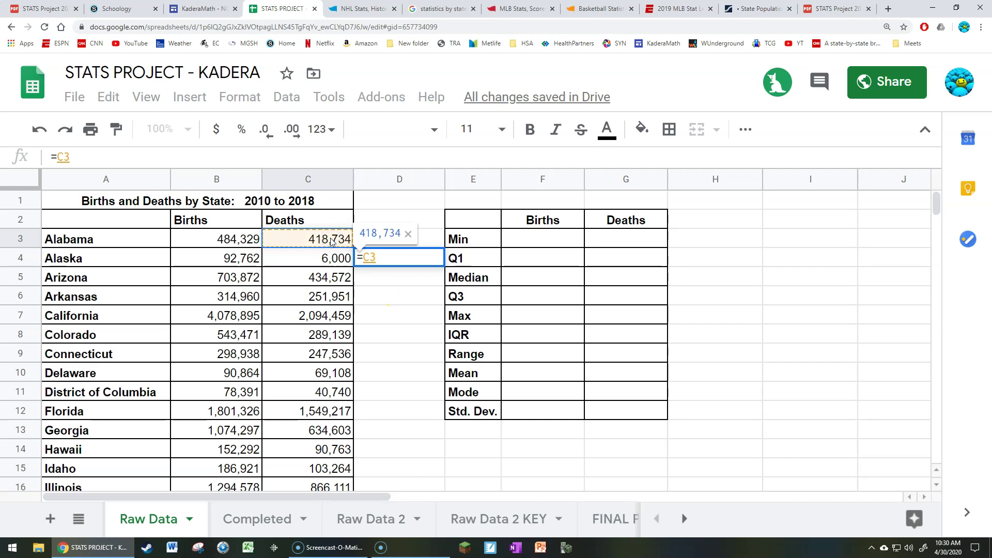
text(+)
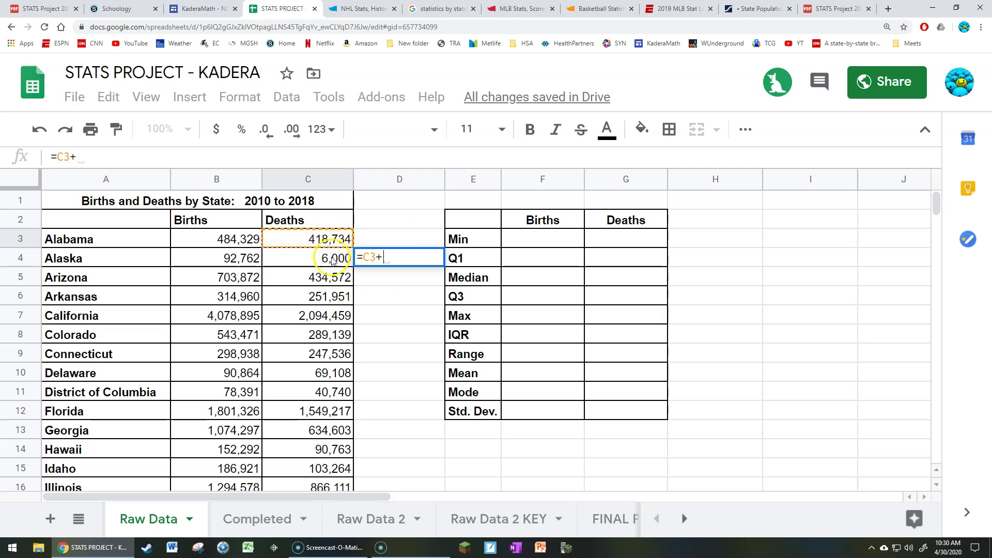
click(332, 259)
text(+)
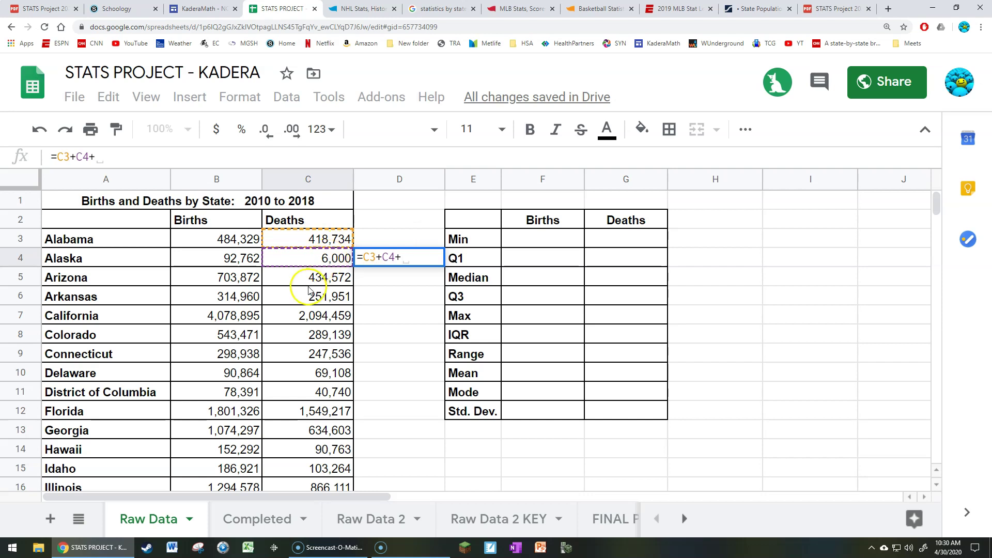
click(311, 275)
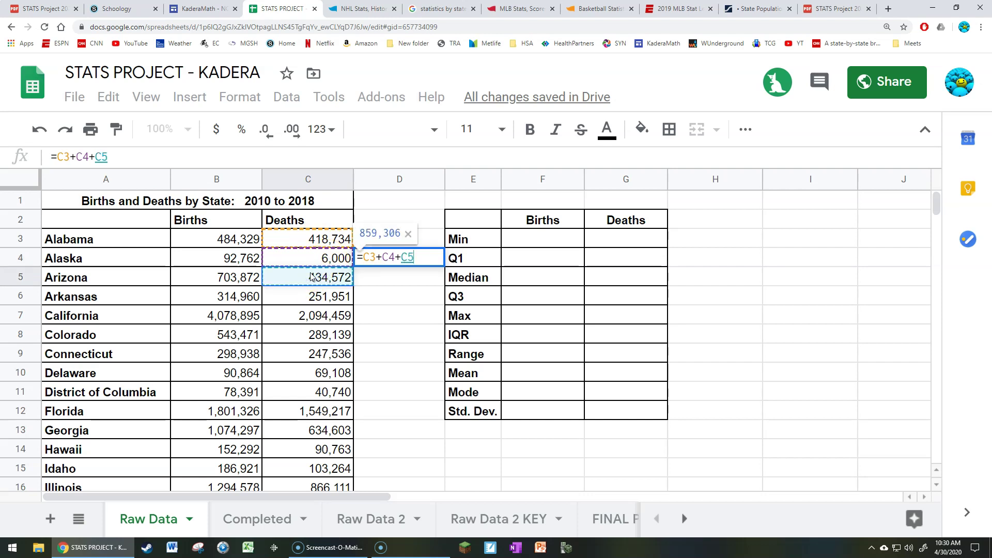
text(+)
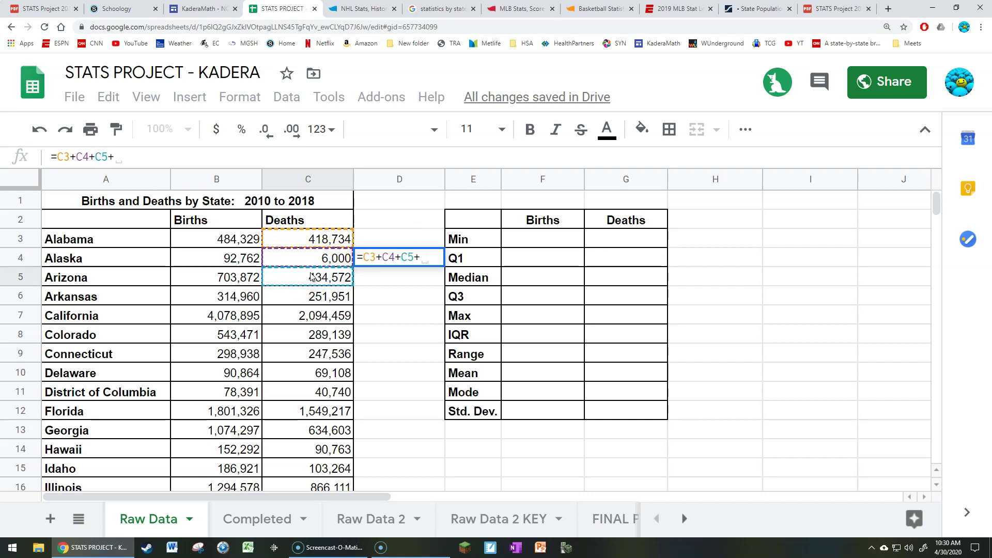
drag(321, 299, 315, 425)
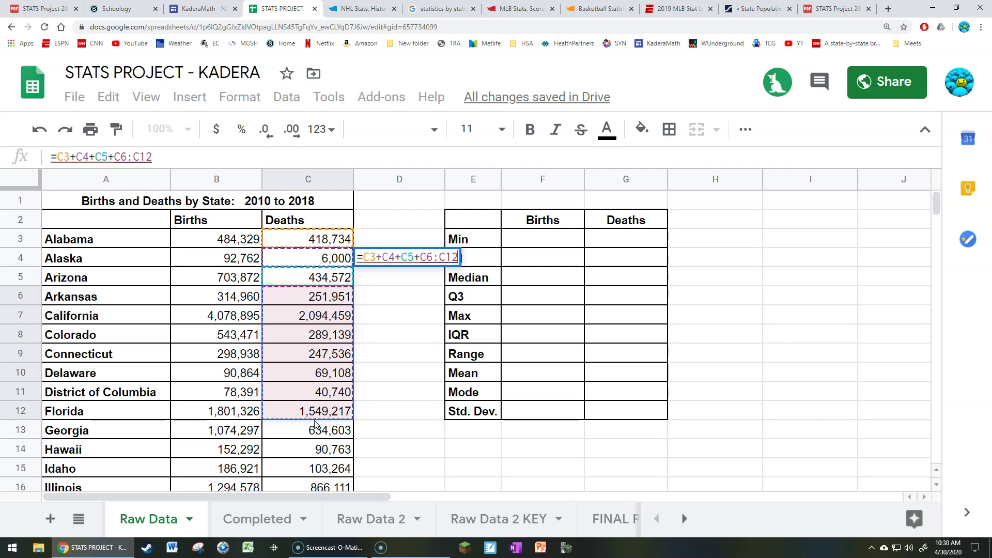
key(Return)
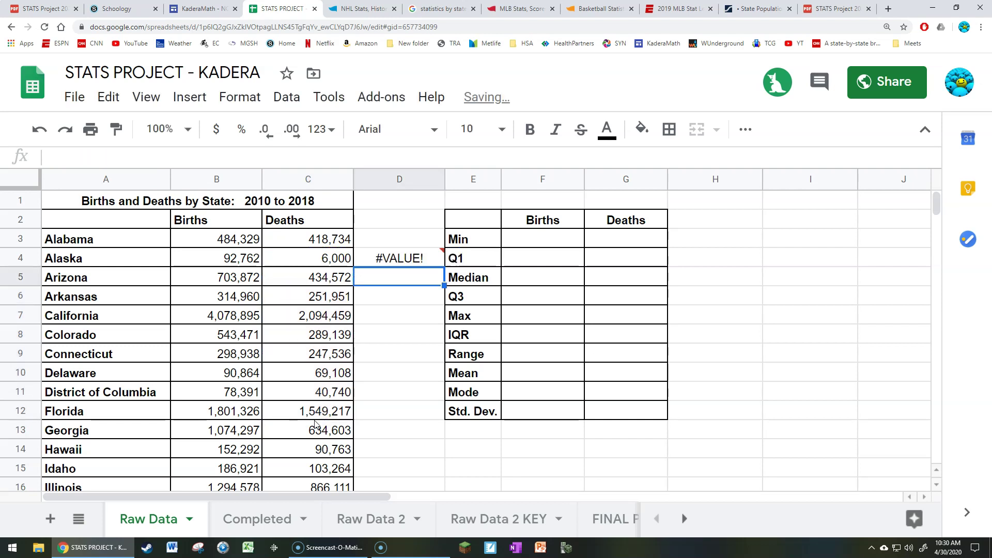
Step: Examine each cell reference in D4's formula against the cells it refers to in the Deaths column
click(414, 258)
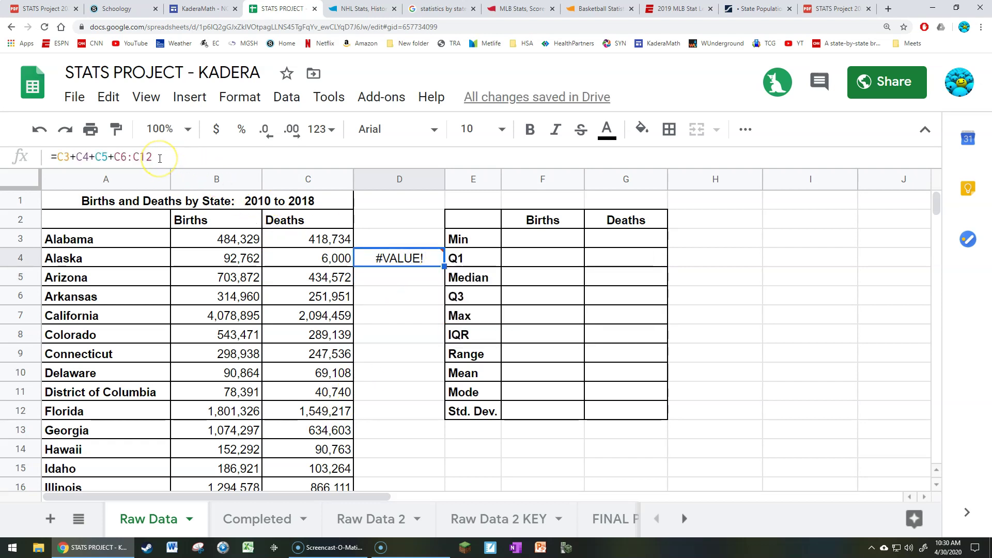
drag(159, 158, 147, 157)
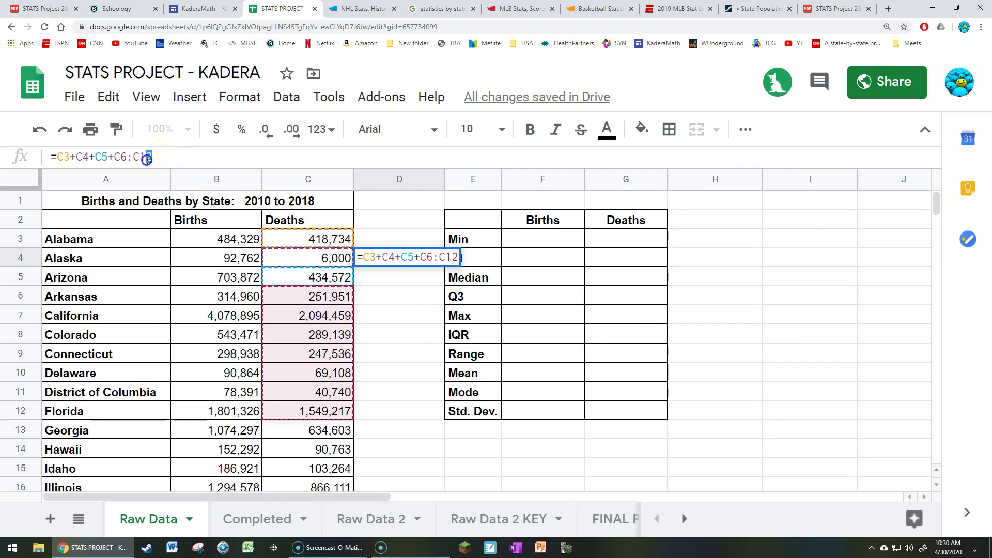
click(61, 157)
click(82, 157)
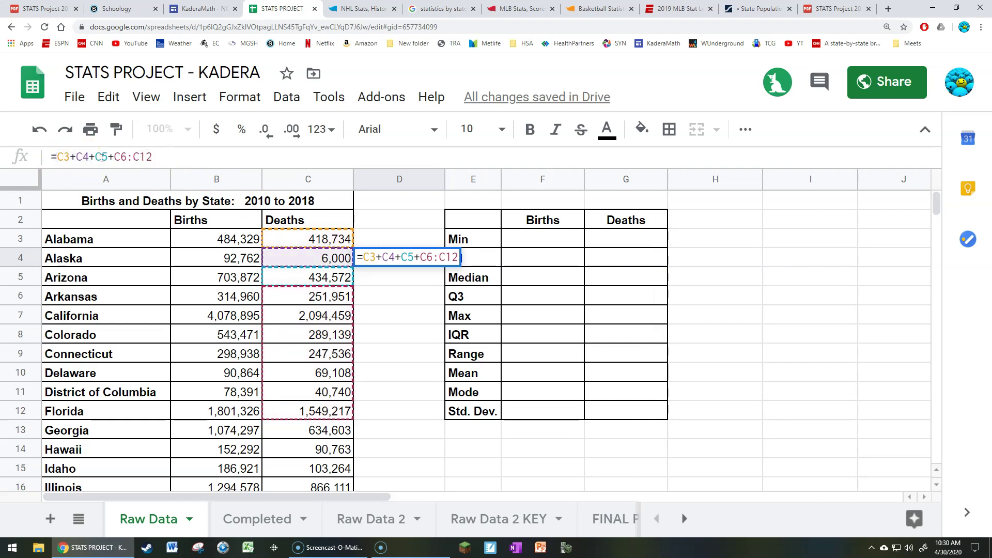
click(100, 158)
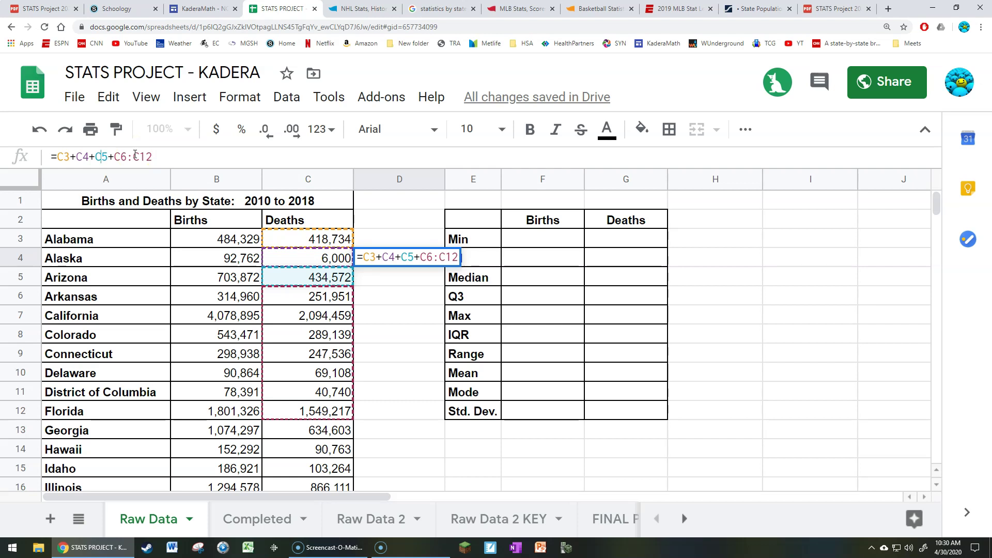
click(157, 159)
Step: Check the error note on cell D4, then undo the sample formulas and the change to Alaska's deaths value
click(33, 129)
click(406, 310)
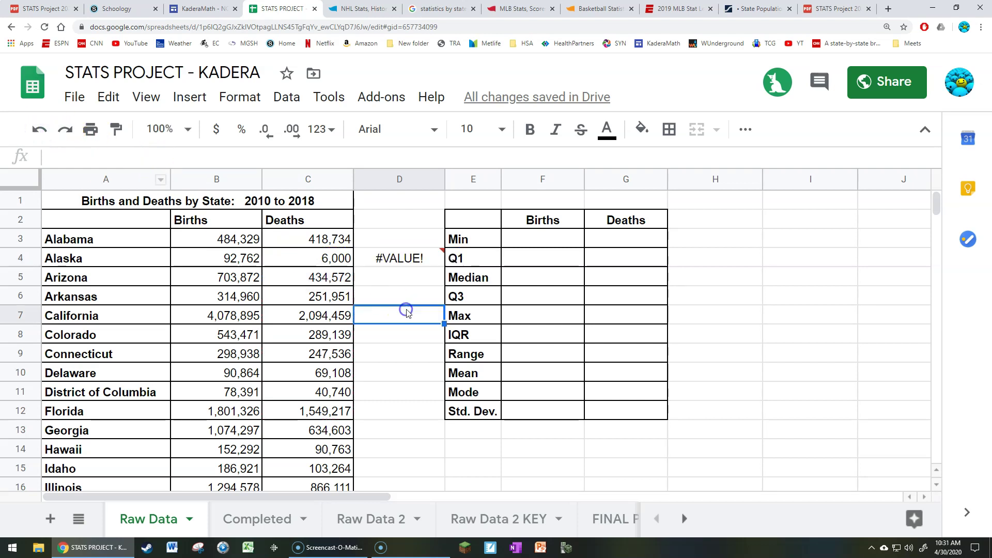
mouse_move(369, 262)
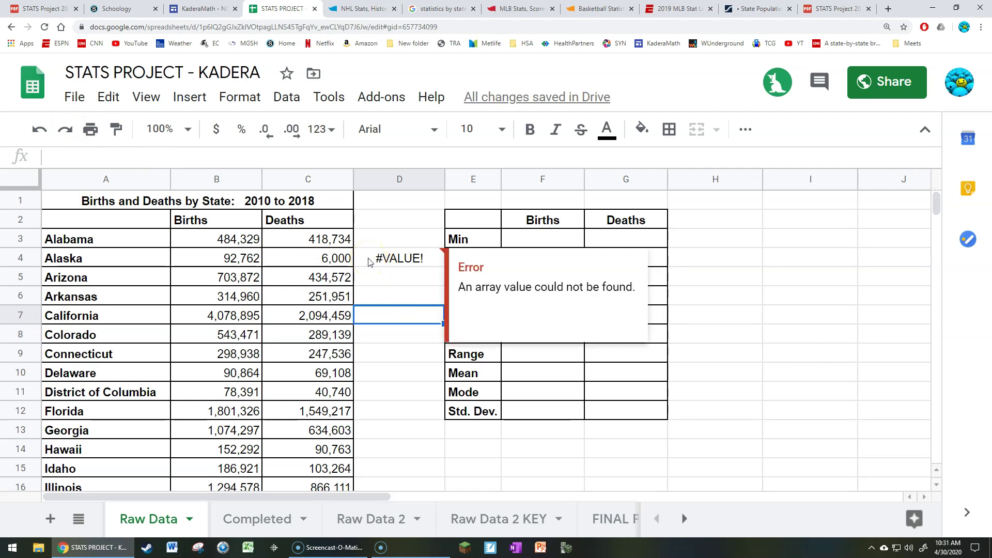
click(41, 130)
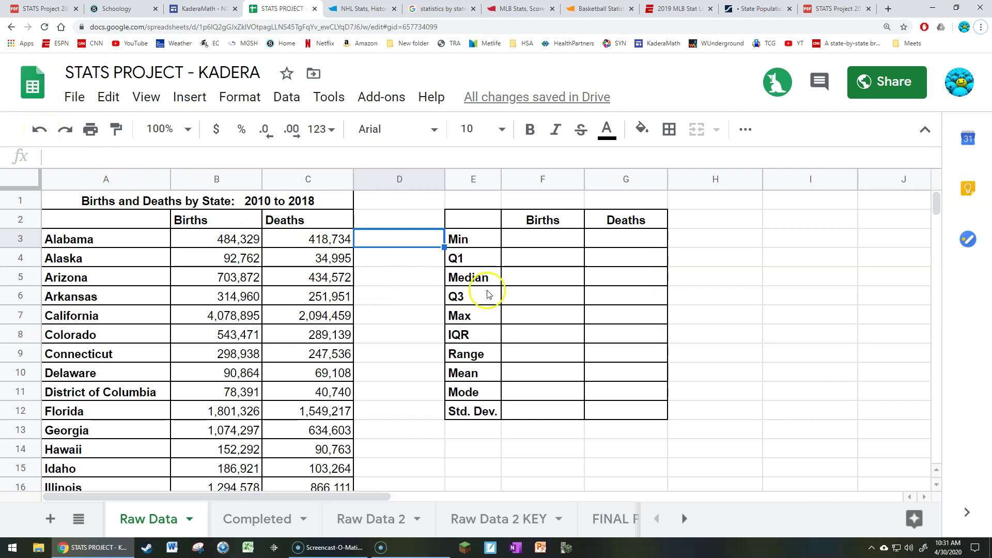
Step: Highlight the empty result cells under Births and Deaths in the statistics table to show what has to be calculated
drag(562, 239, 561, 415)
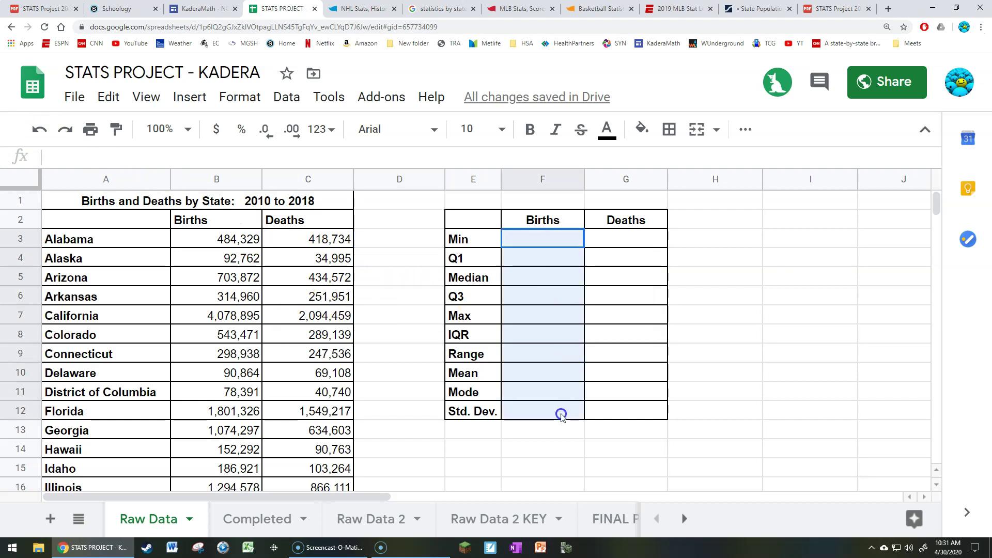
drag(624, 240, 629, 397)
drag(552, 240, 553, 405)
drag(630, 246, 631, 409)
Step: Start a MIN function in cell F3 for the minimum number of births
click(545, 243)
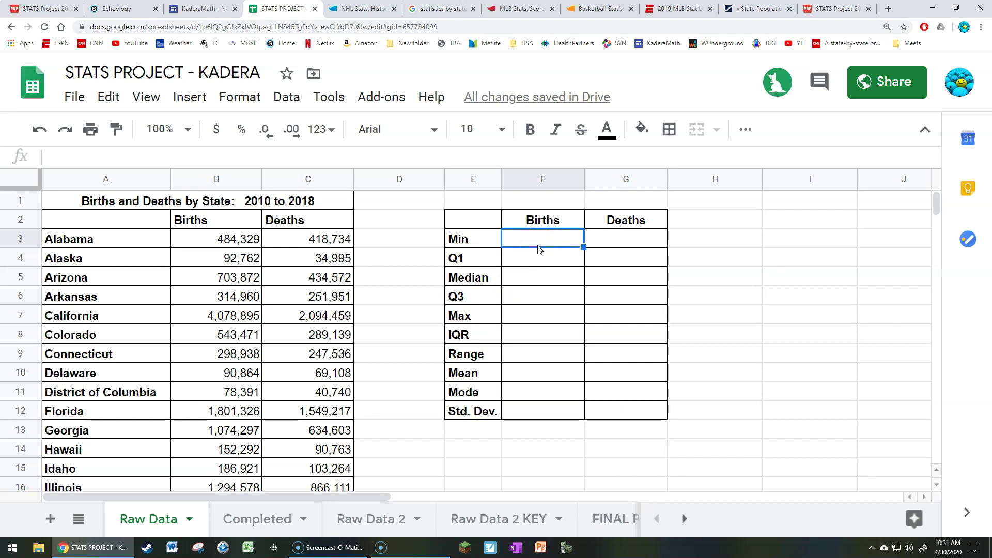
text(=)
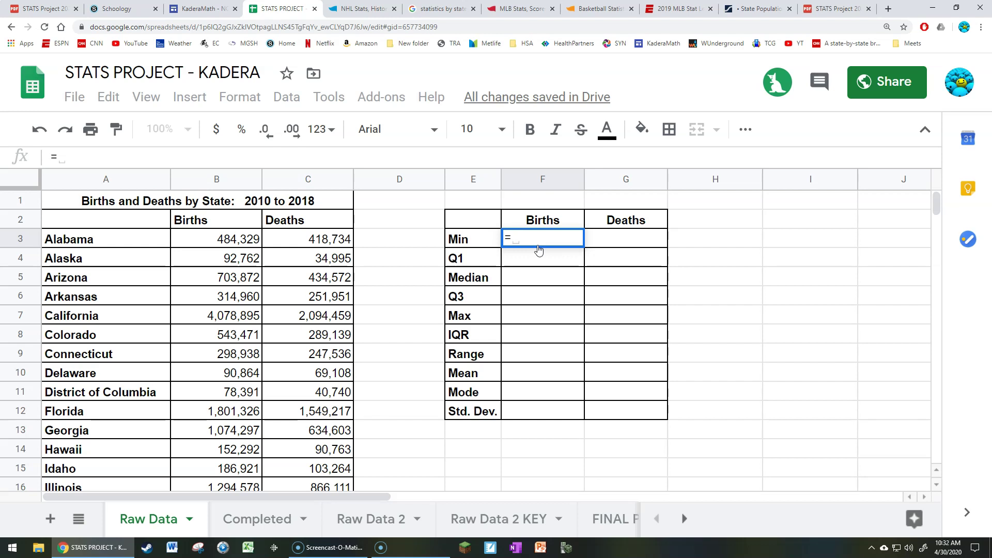
text(min)
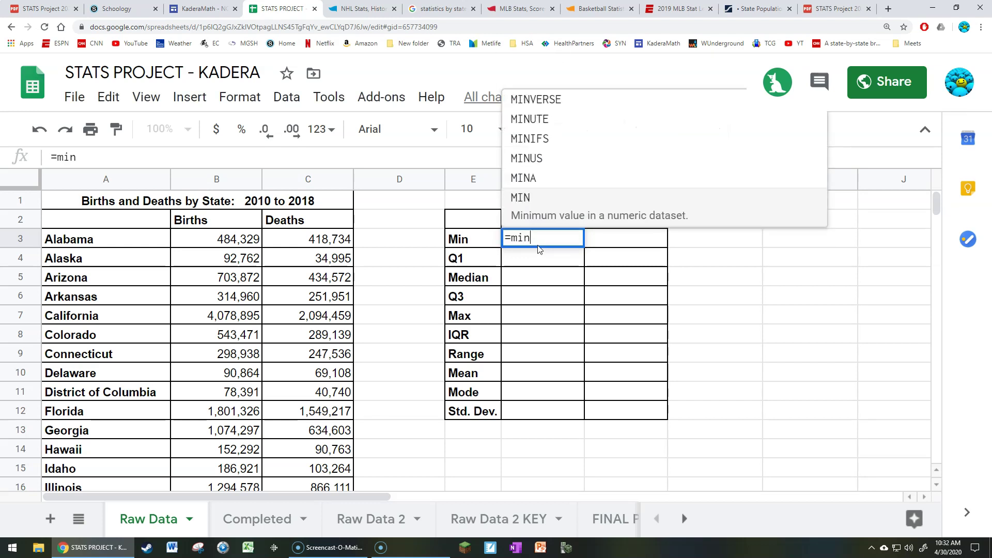
click(541, 209)
click(541, 208)
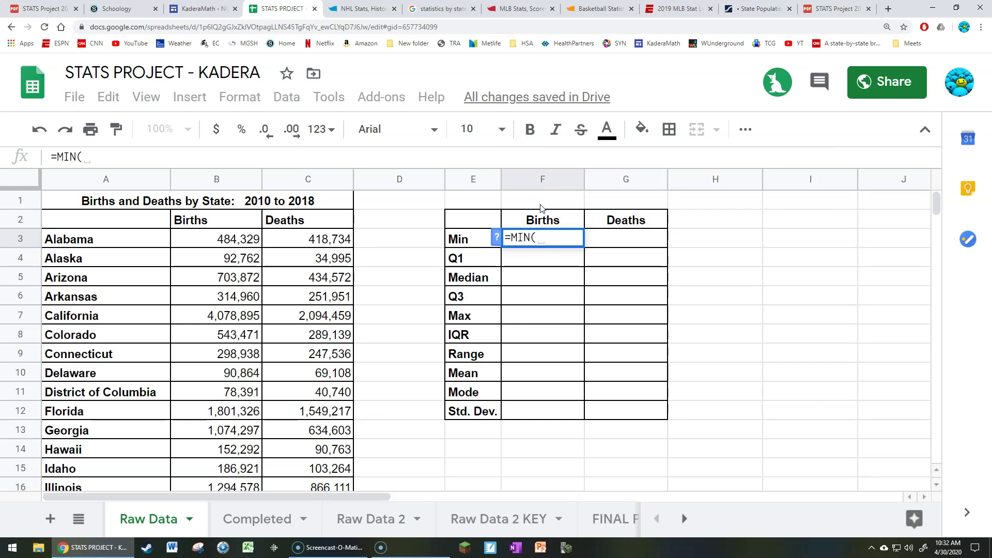
Step: Show the help description of the MIN function and close it again
click(495, 238)
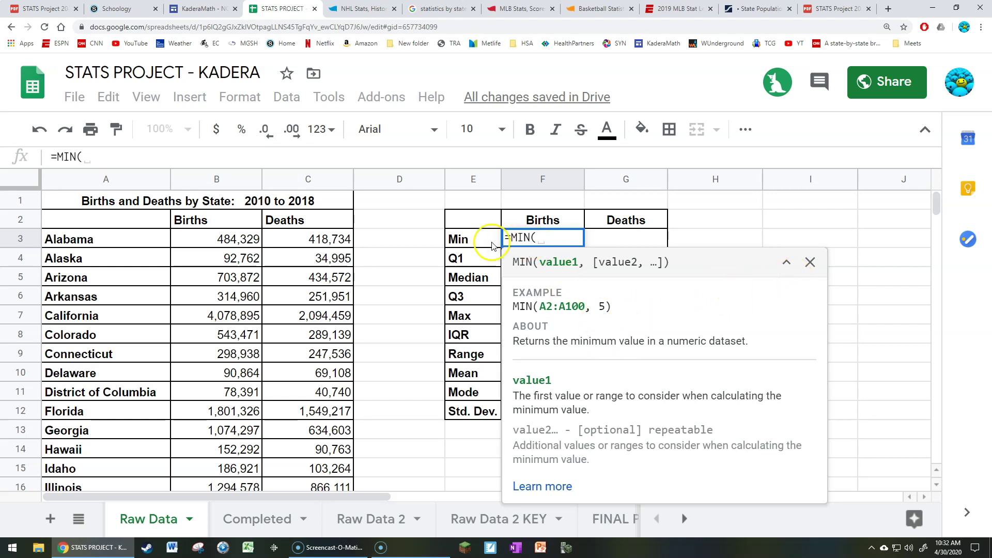
click(810, 262)
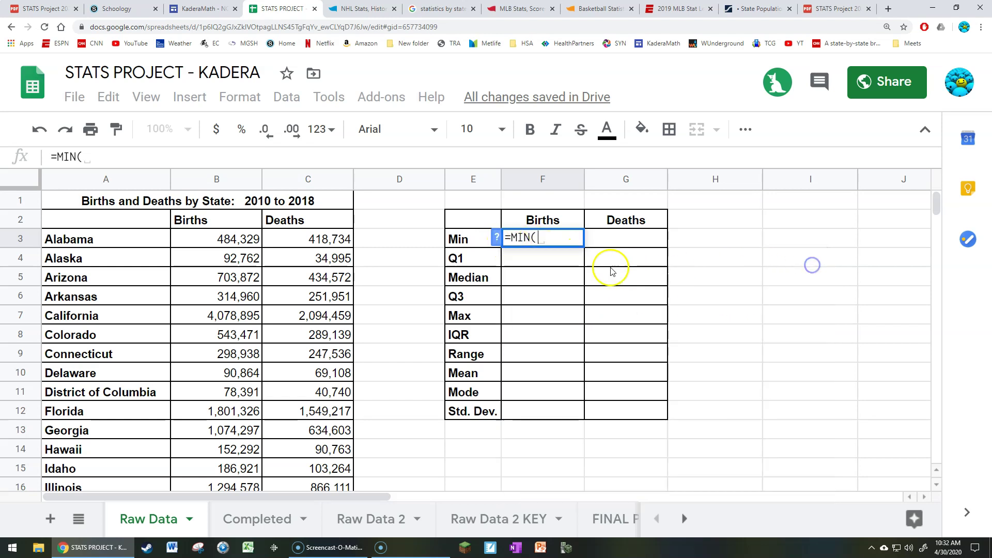
click(496, 238)
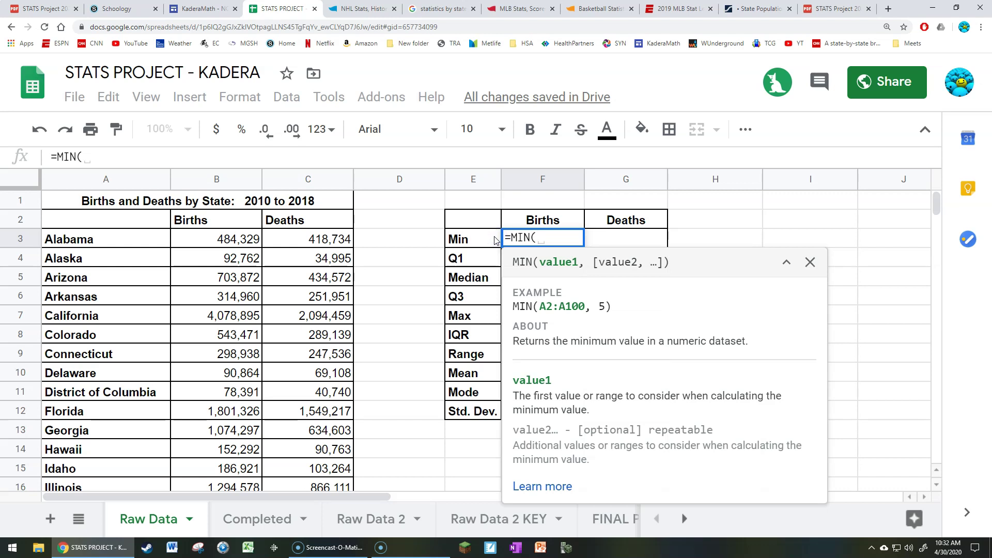
click(809, 262)
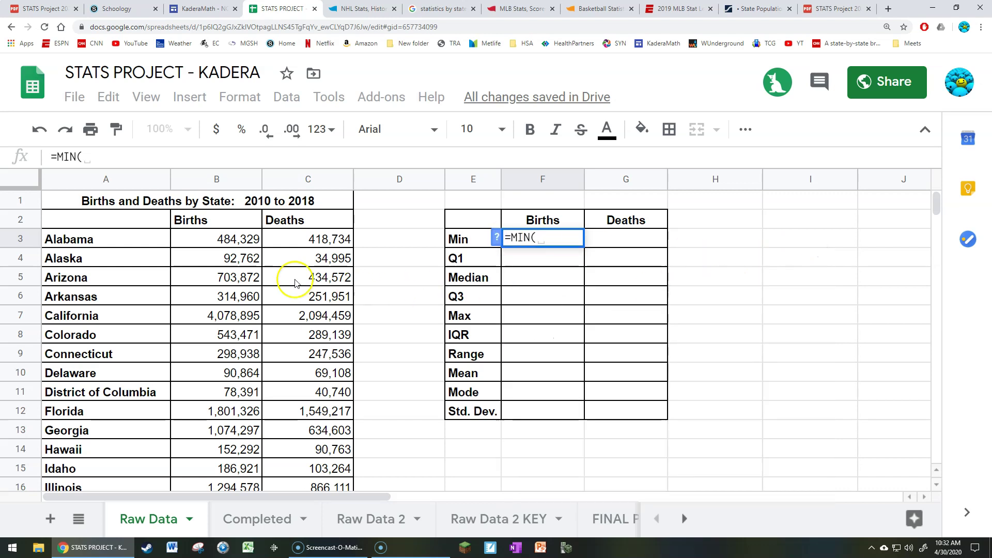
Step: Complete the MIN formula in F3 with the births range B3:B54 from Alabama to Puerto Rico
click(242, 241)
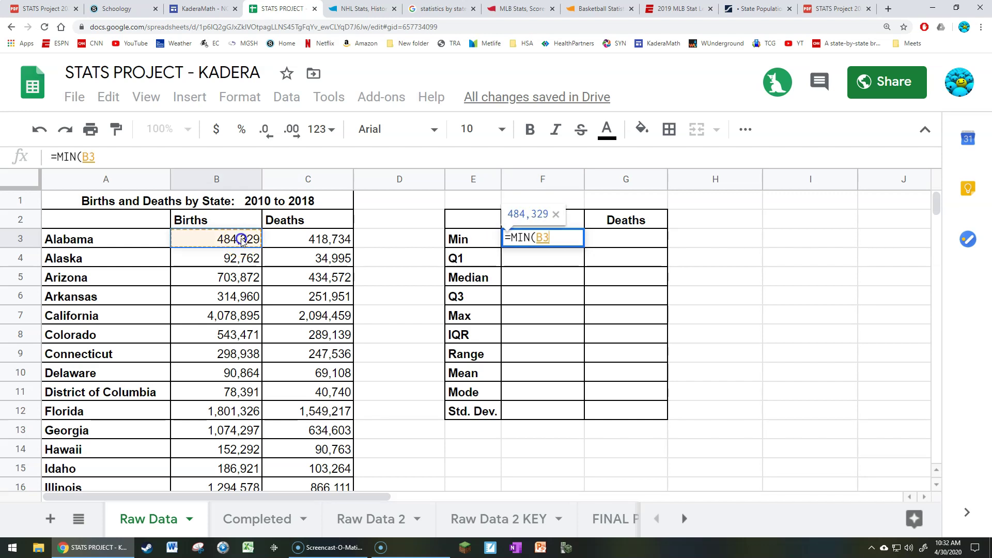
drag(241, 241, 232, 318)
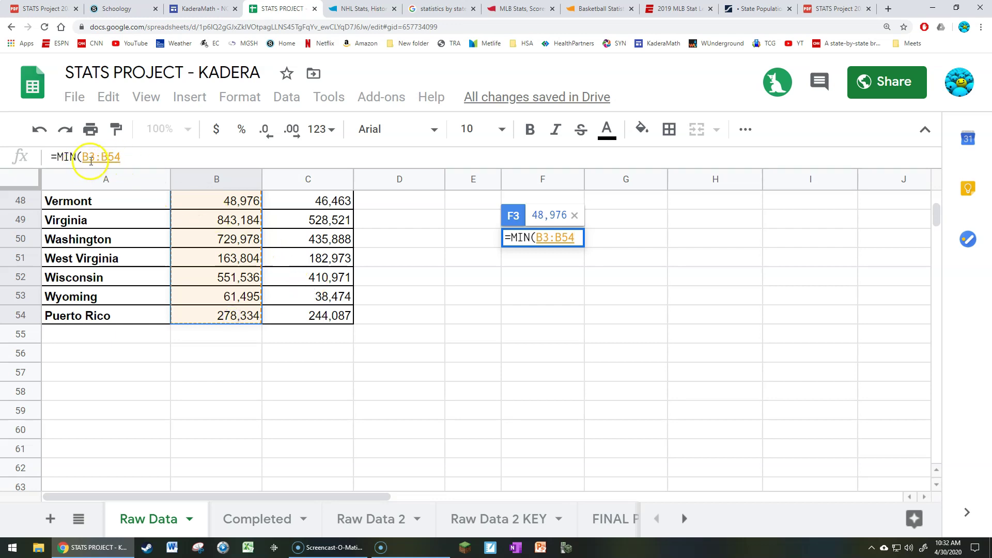
click(122, 157)
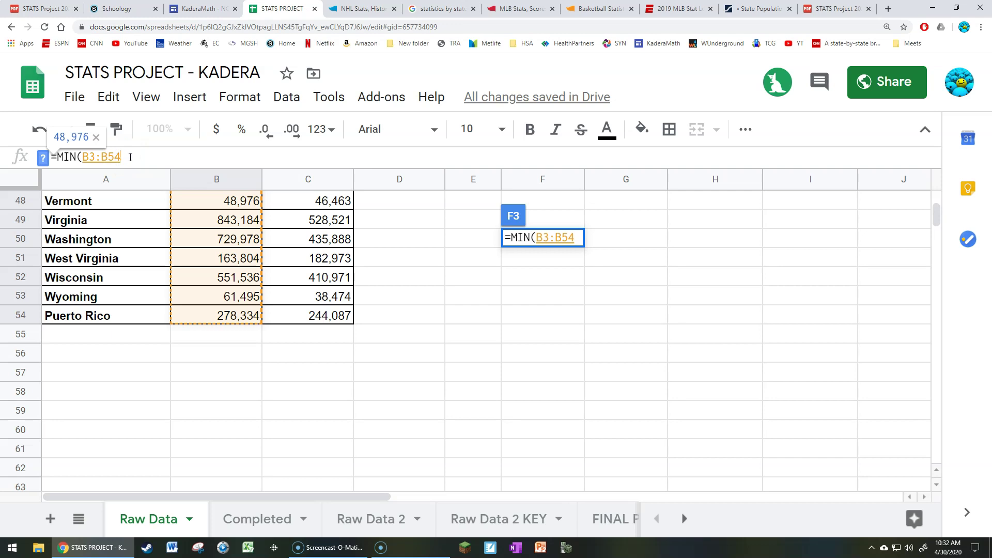
text())
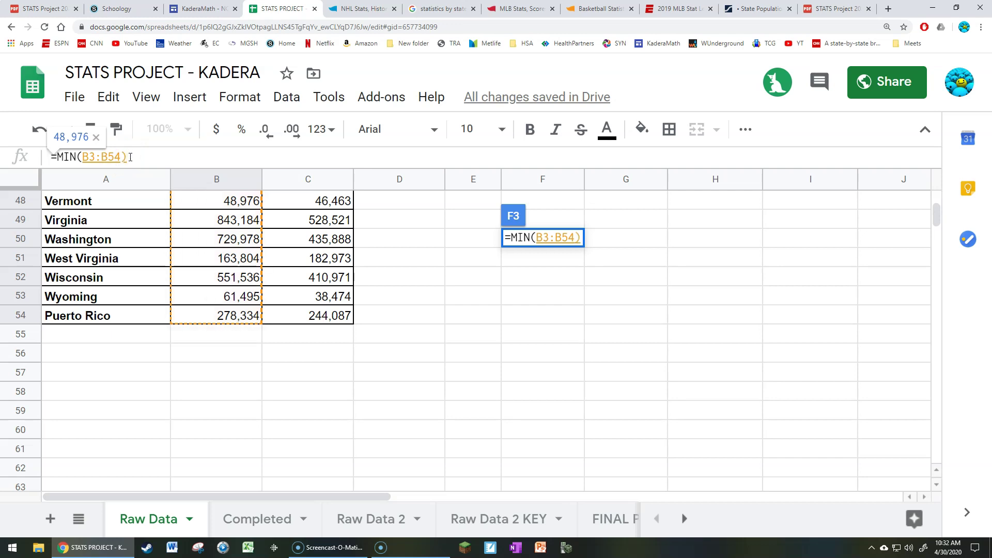
key(Return)
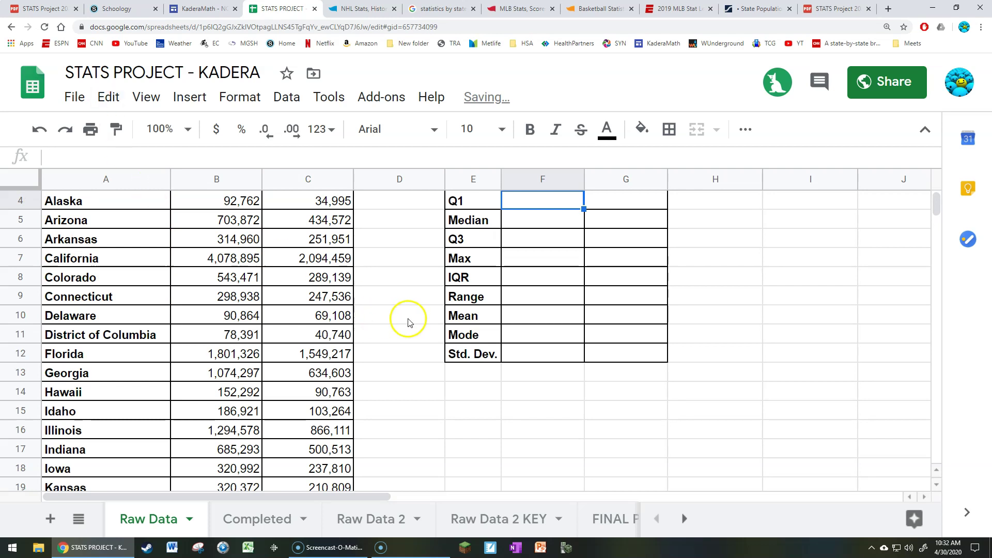
Step: Select cell F3 to review its MIN formula and compare the result with the births data
click(547, 245)
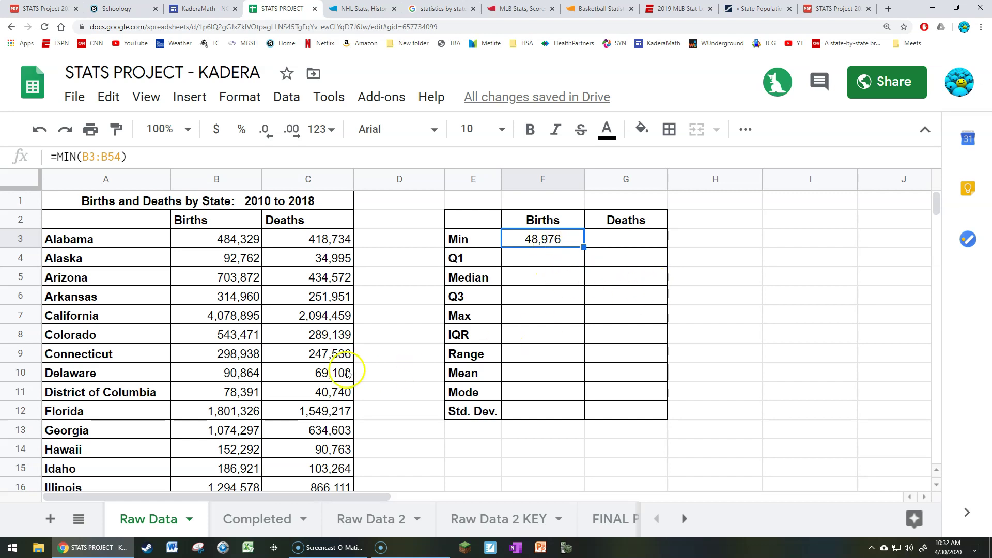
scroll(203, 335, down, 9)
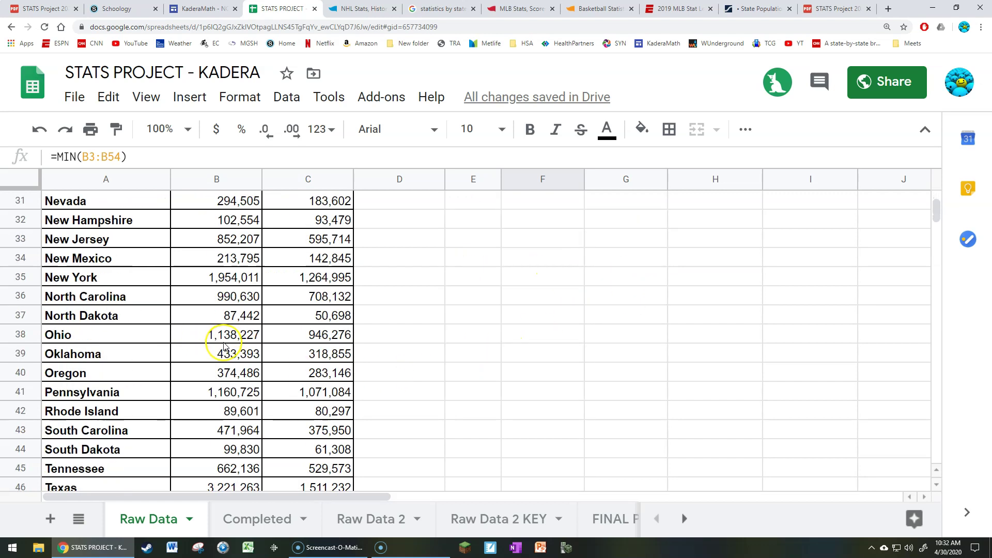
scroll(225, 347, up, 9)
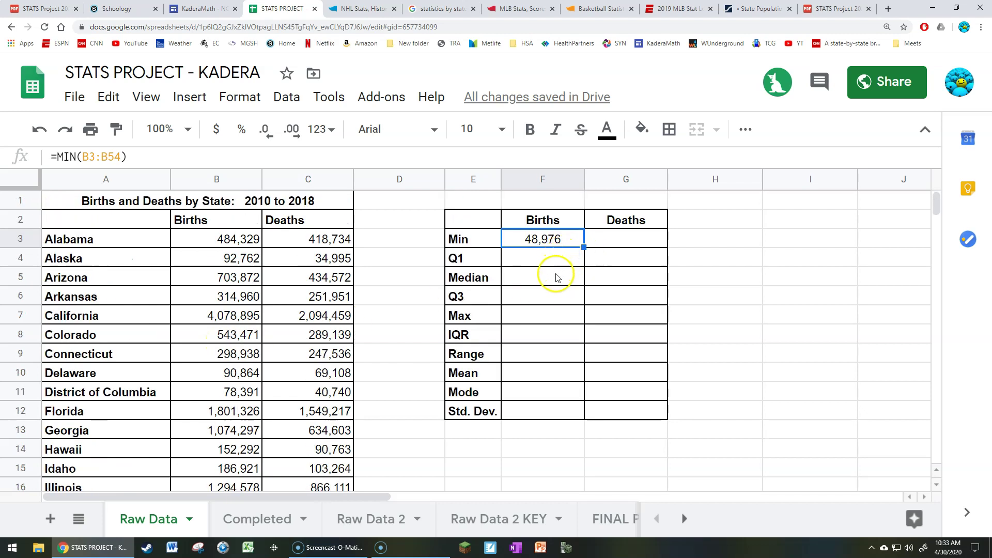
key(Left)
key(Left)
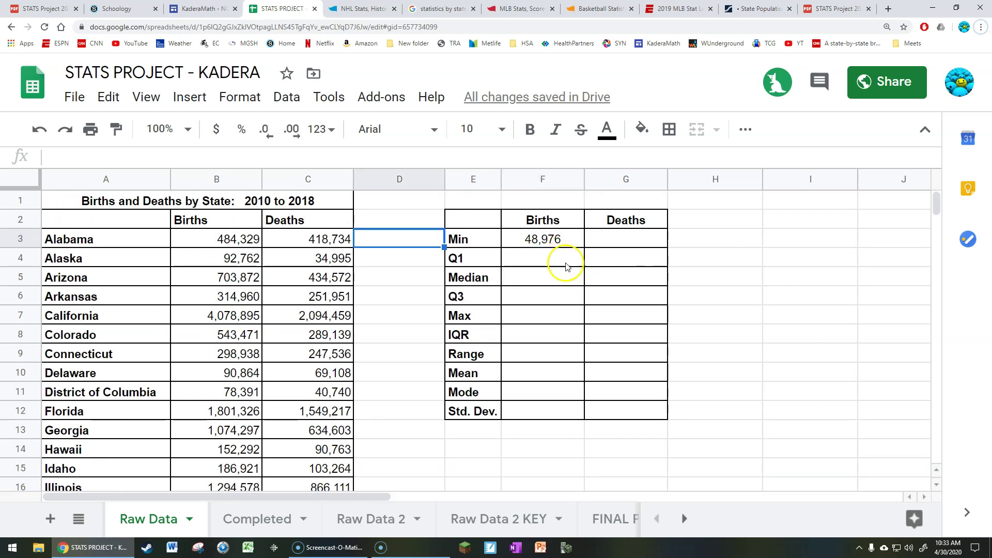
Step: Switch to the STATS Project 2020 PDF and go to the list of function definitions on page 3
click(41, 8)
scroll(509, 290, down, 15)
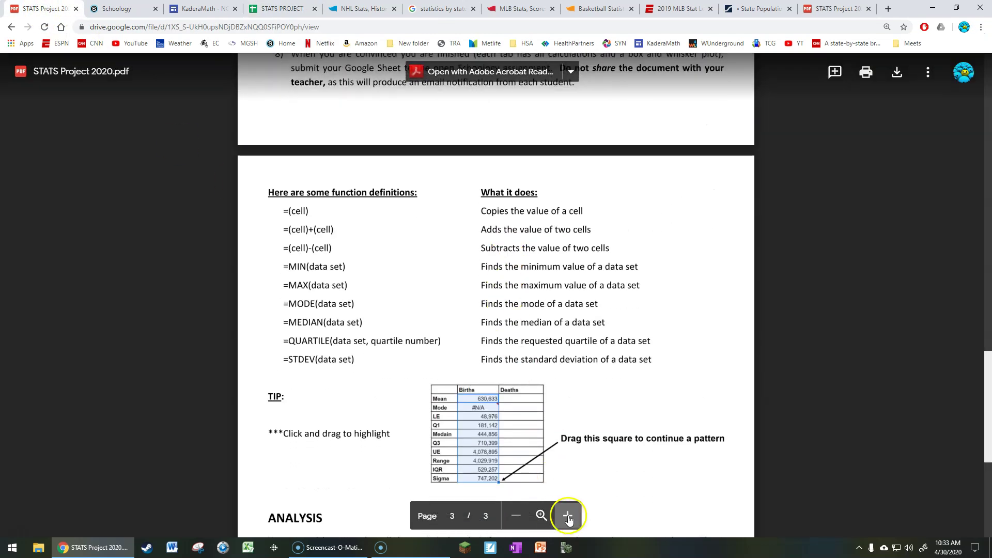
Step: Enlarge the function definitions on page 3 of the PDF and read the list through STDEV
click(568, 516)
click(567, 515)
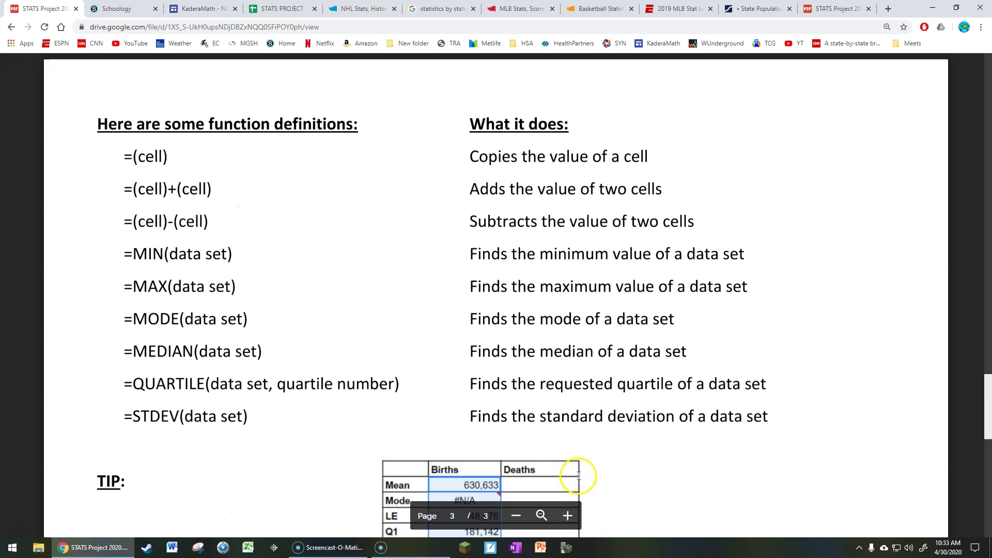
click(568, 516)
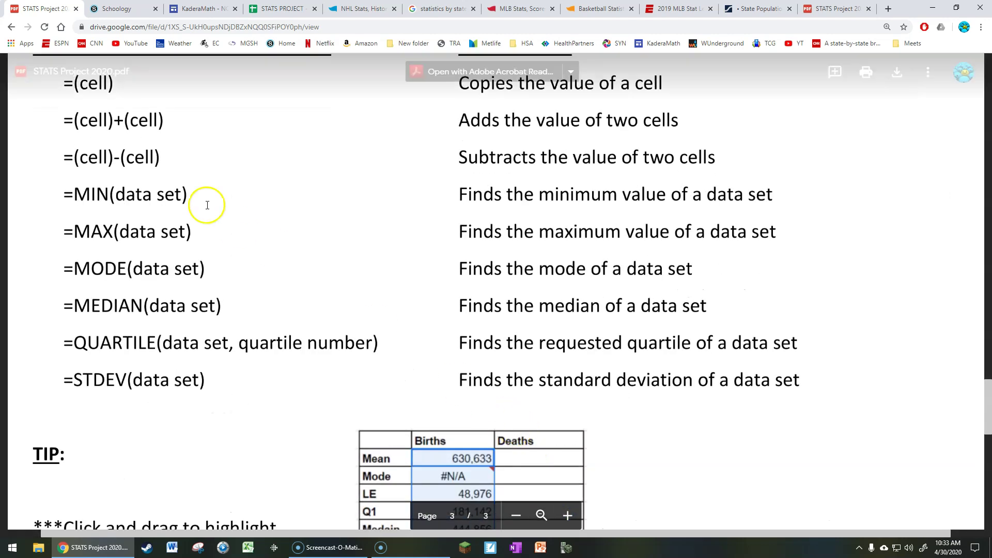
scroll(231, 186, up, 1)
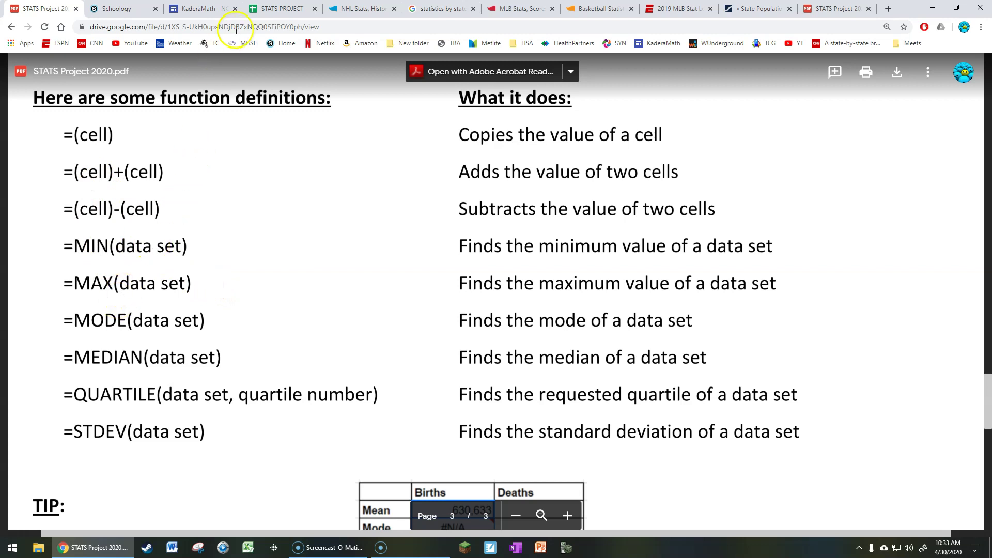
Step: Select the Q1 births cell F4 in the STATS PROJECT sheet and look up the quartile function in the PDF
click(263, 9)
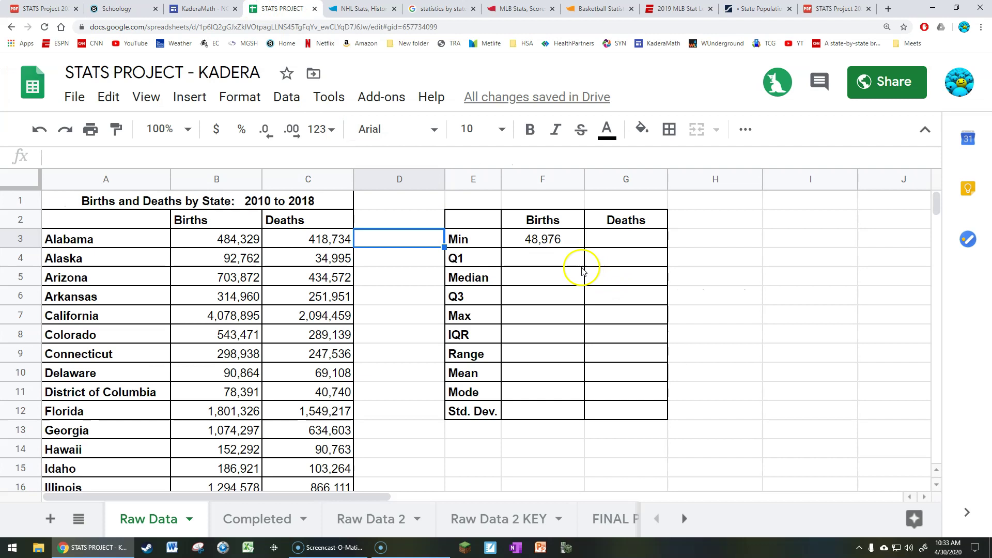
click(550, 258)
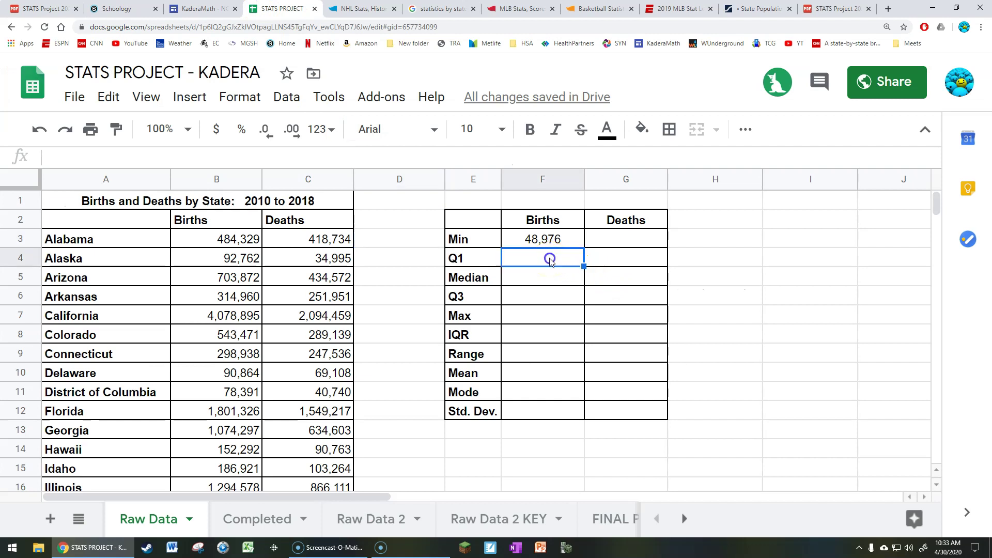
click(57, 9)
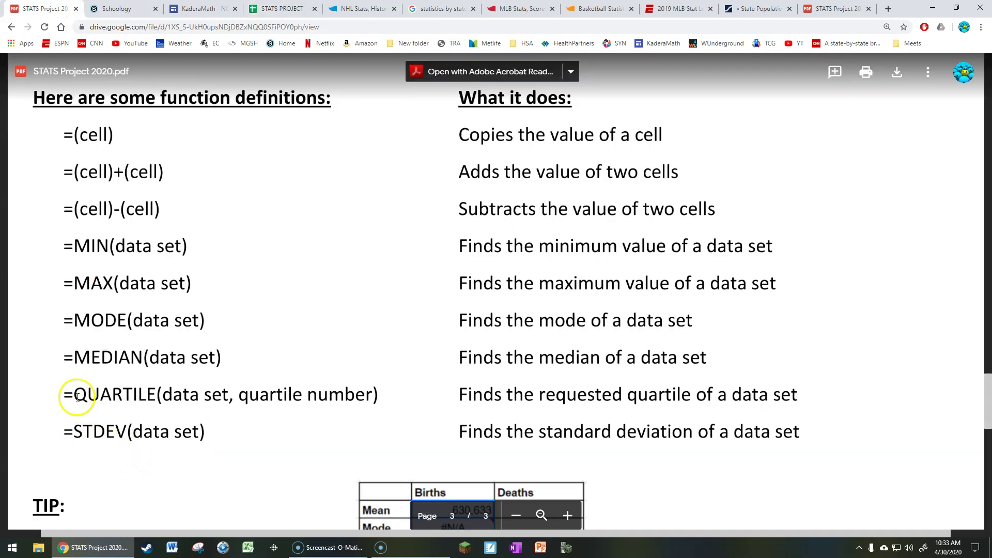
click(282, 9)
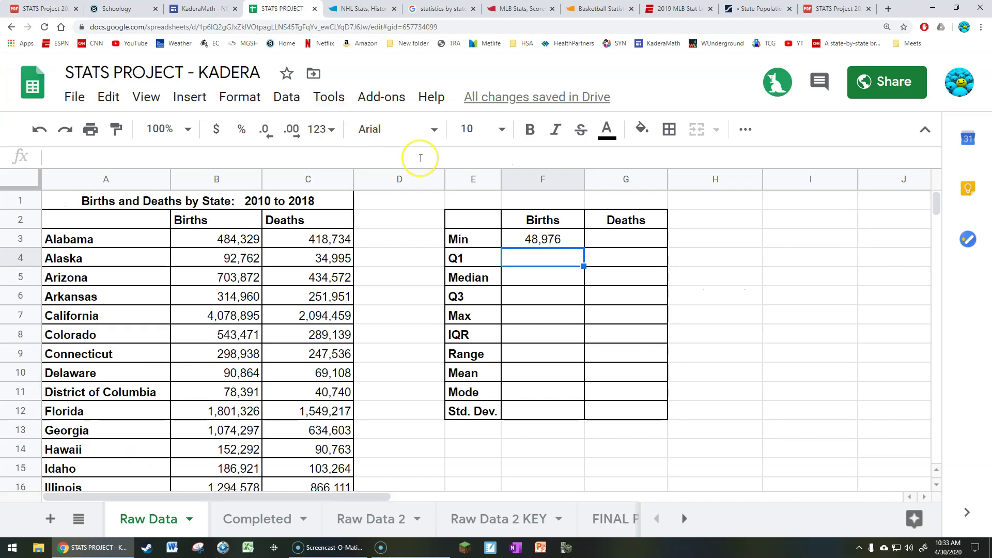
Step: Enter =quartile(B3:B54) in F4 for the births Q1, without a quartile number, and reselect the cell to check it
text(=)
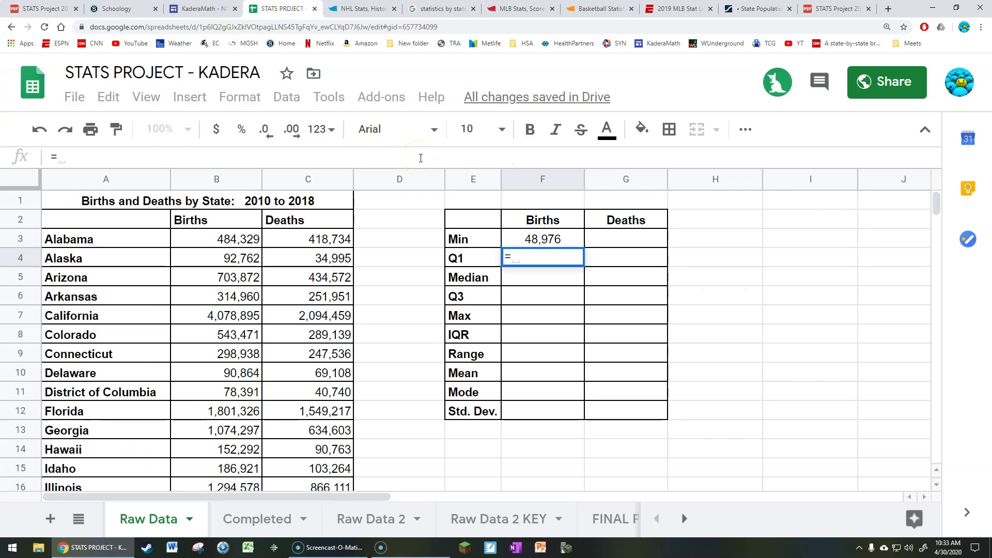
text(quartile)
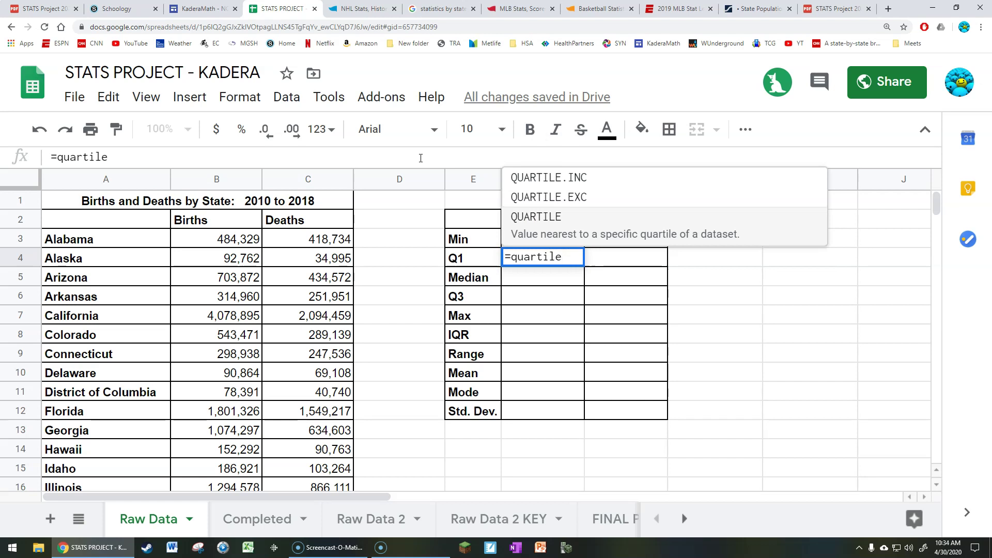
text(()
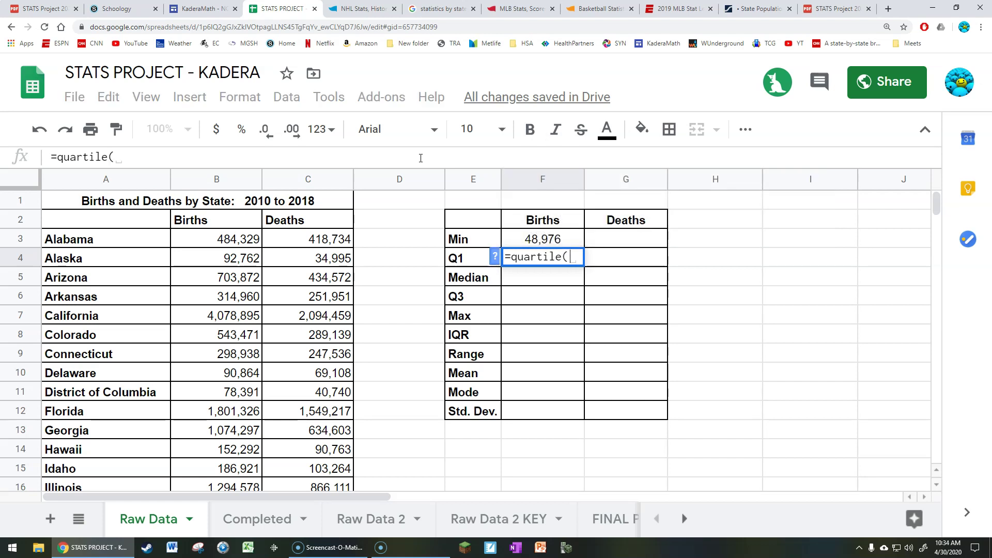
drag(236, 240, 234, 264)
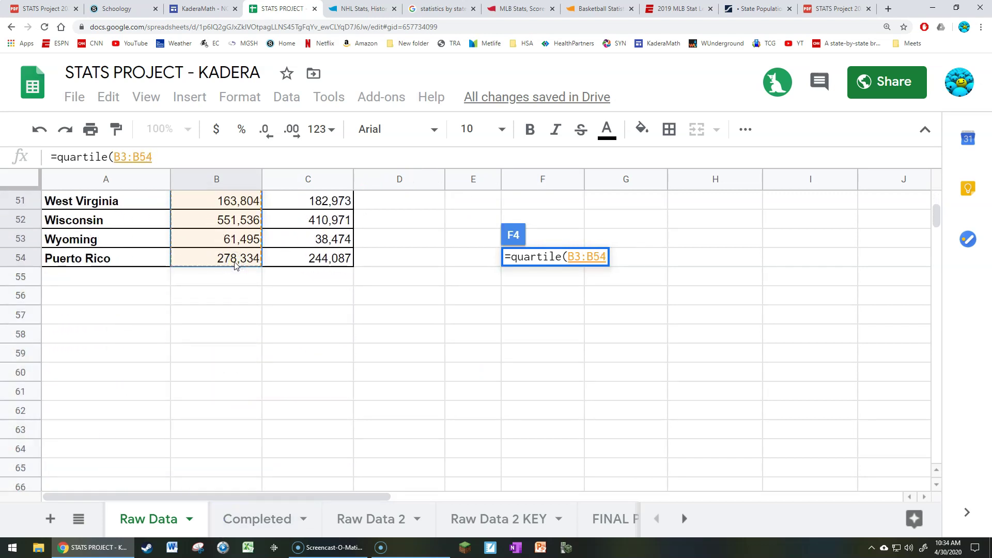
text())
key(Return)
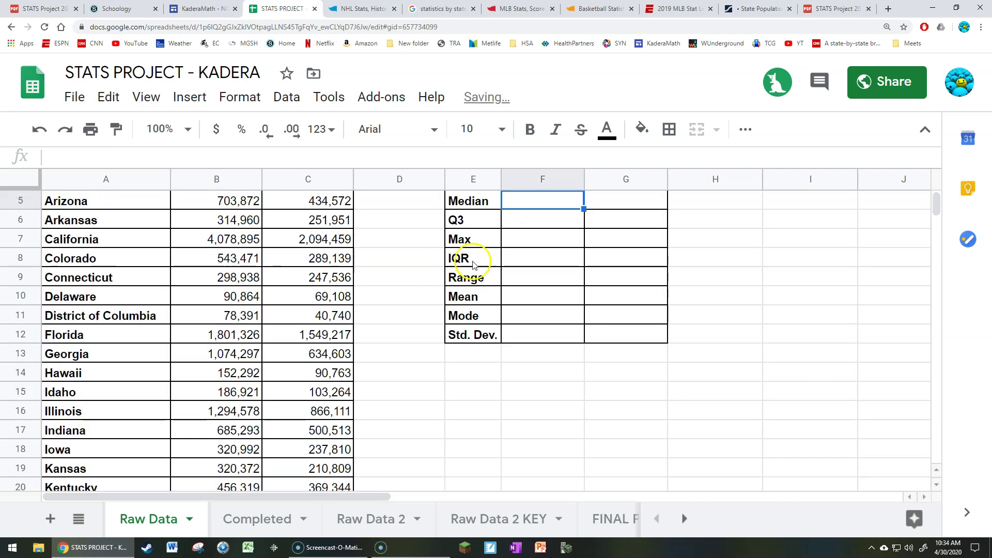
scroll(472, 254, up, 2)
click(538, 259)
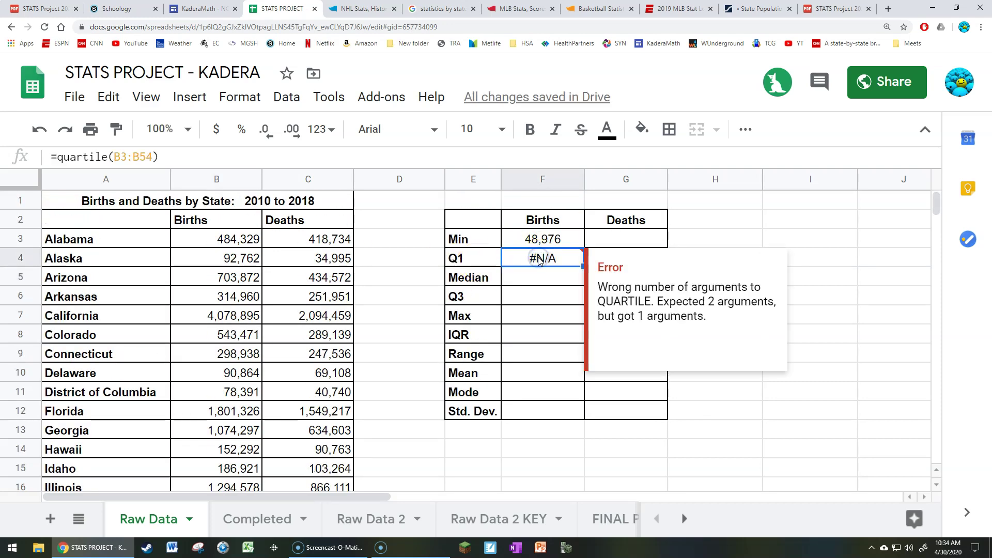
Step: Look up the arguments of QUARTILE in the project PDF, highlighting its data set part, and return to the sheet
click(47, 9)
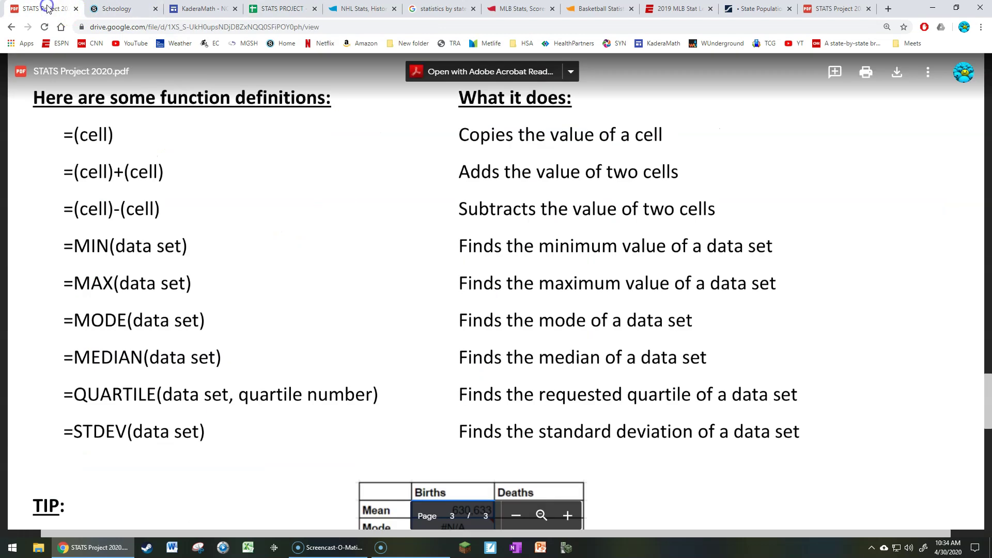
drag(168, 398, 187, 397)
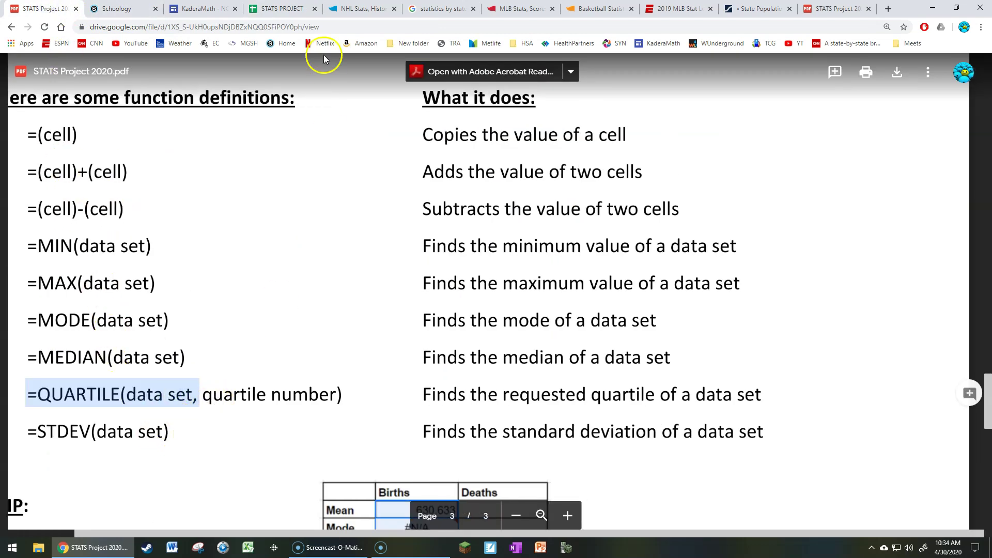
click(276, 8)
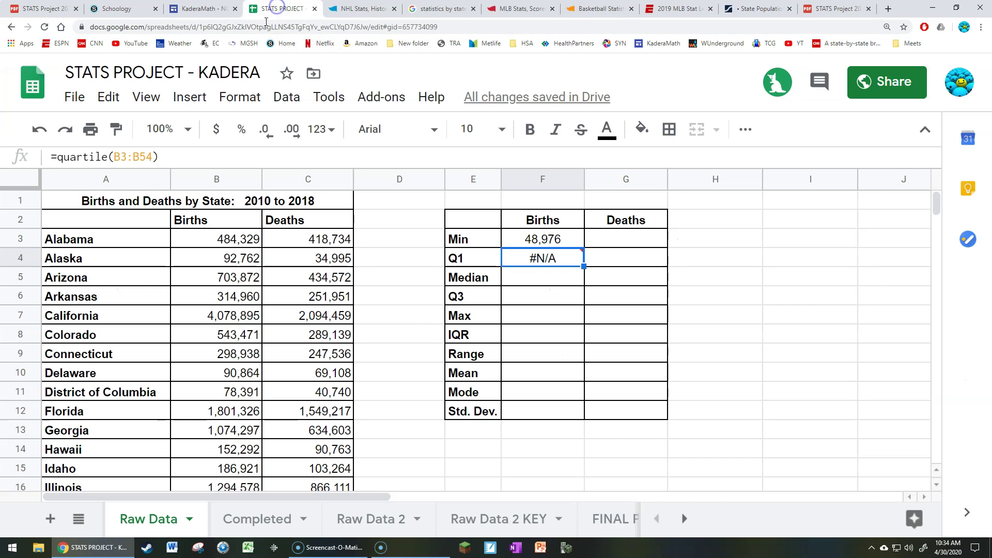
Step: Add quartile number 1 to the formula in F4 so it reads =quartile(B3:B54,1)
click(151, 158)
text(,1)
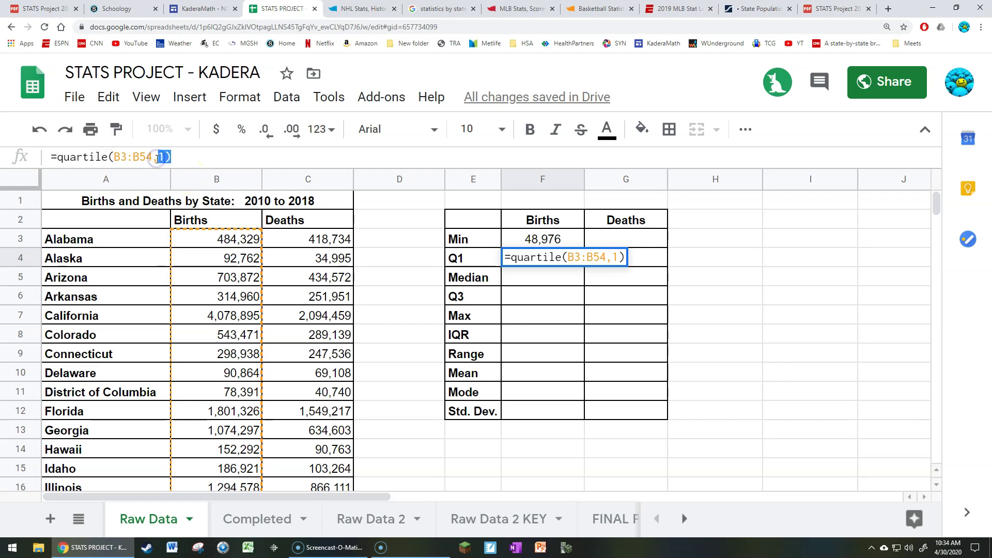
key(Return)
key(Up)
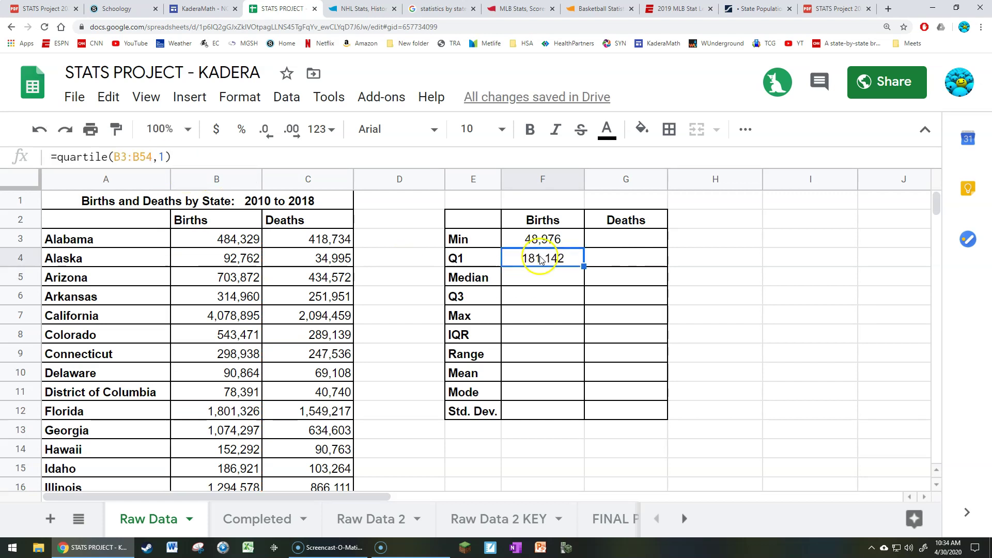
Step: Enter =quartile(B3:B54,3) in F6 for the births Q3 and reselect the cell to check it
click(538, 300)
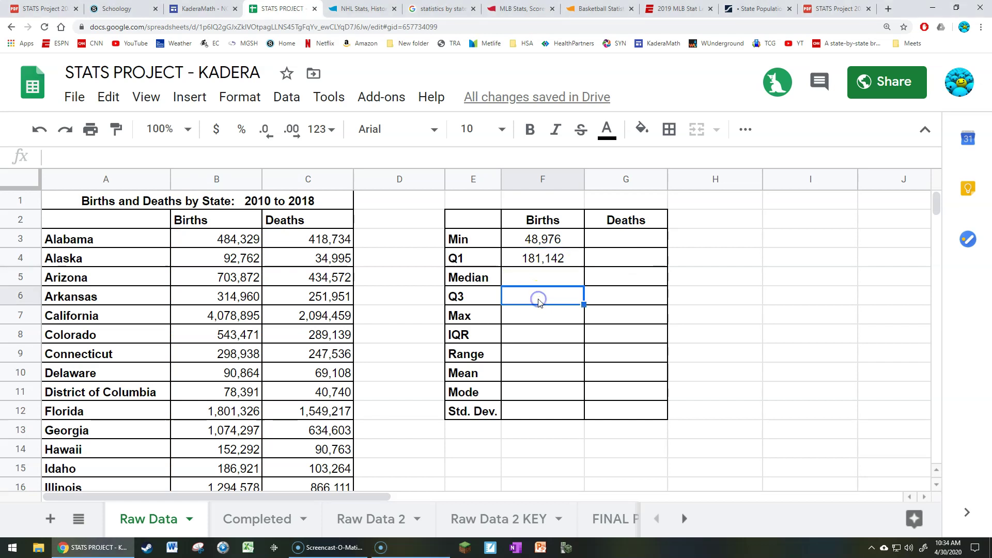
text(=)
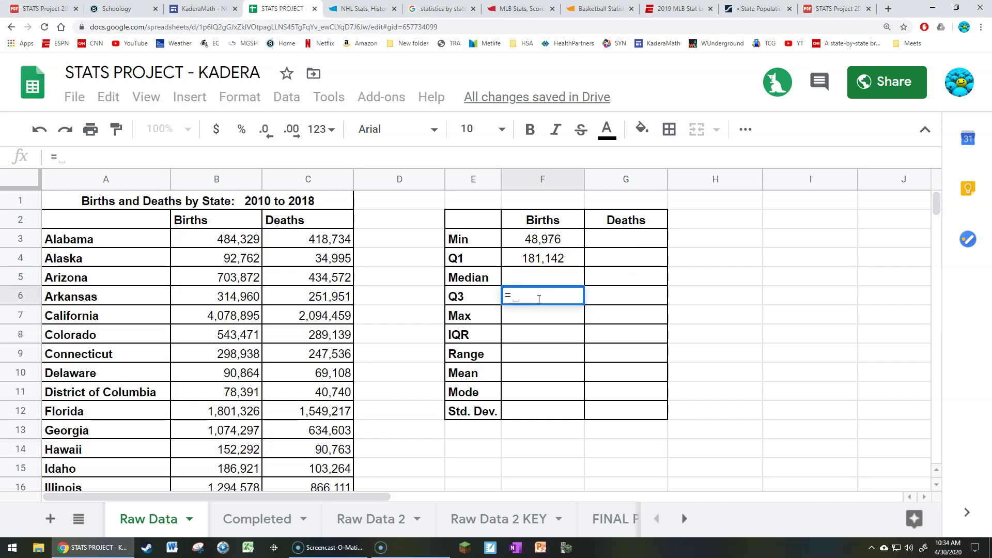
text(quartile)
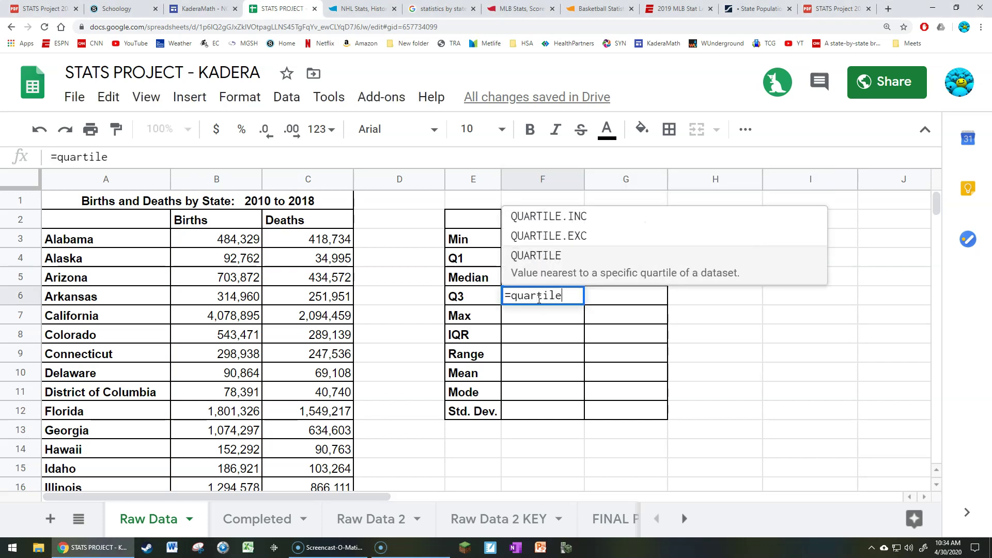
text(()
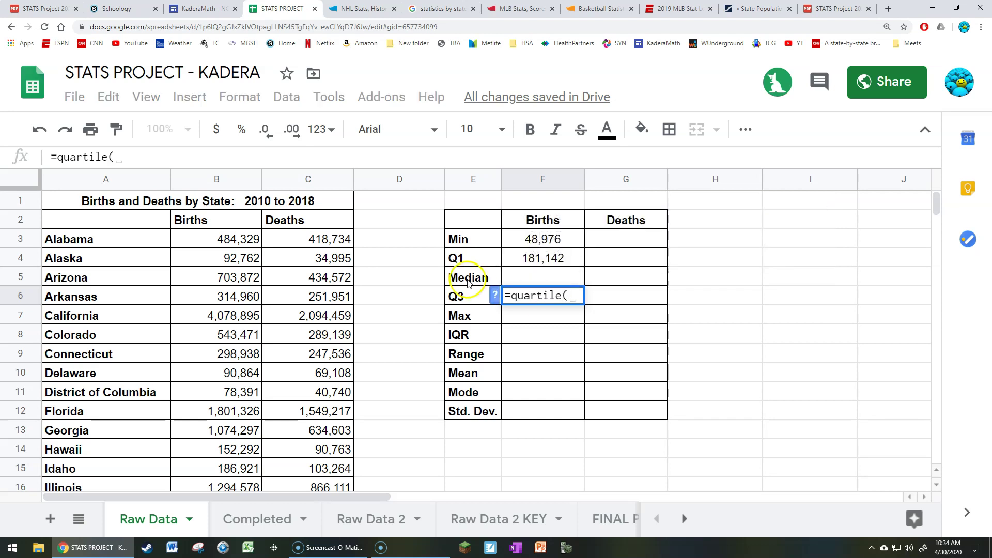
drag(228, 241, 230, 266)
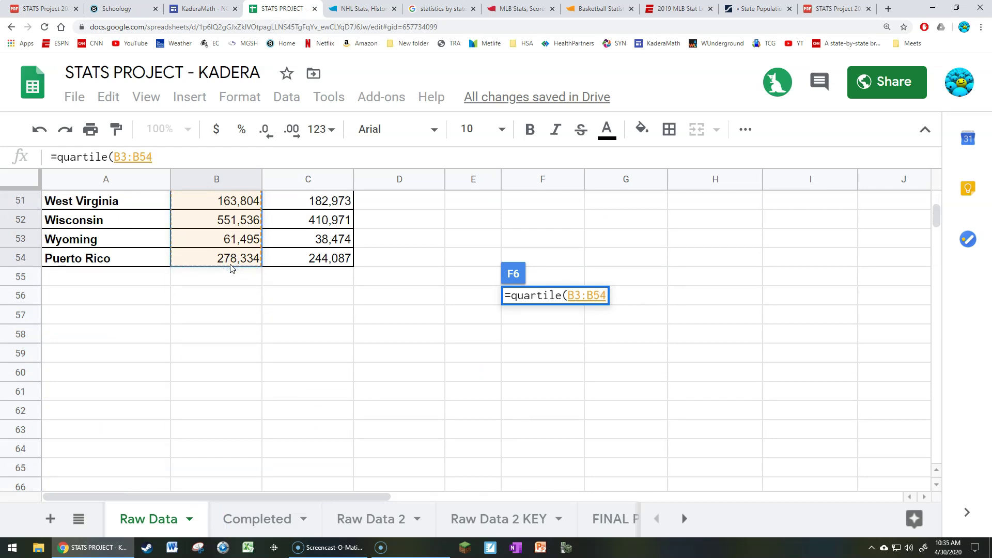
text(, 3)
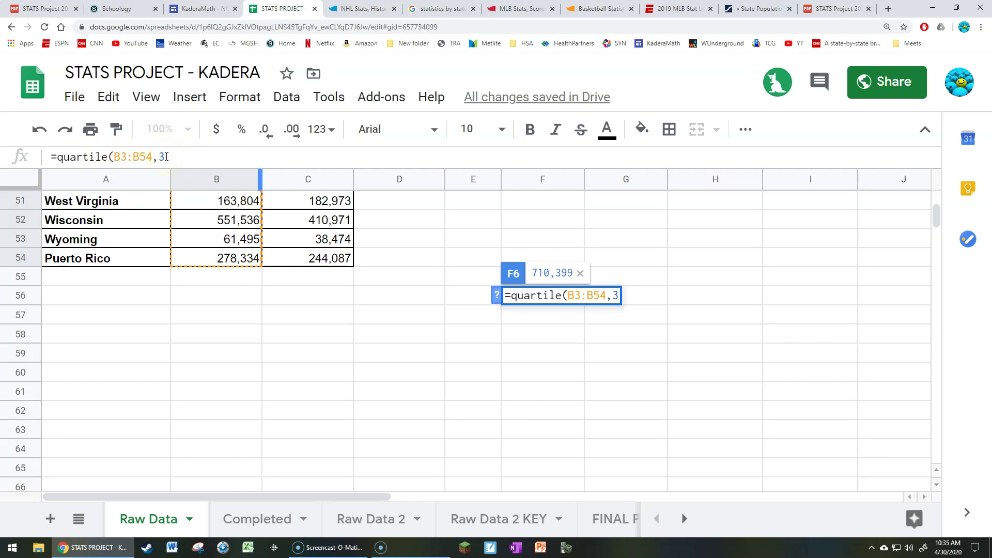
key(Return)
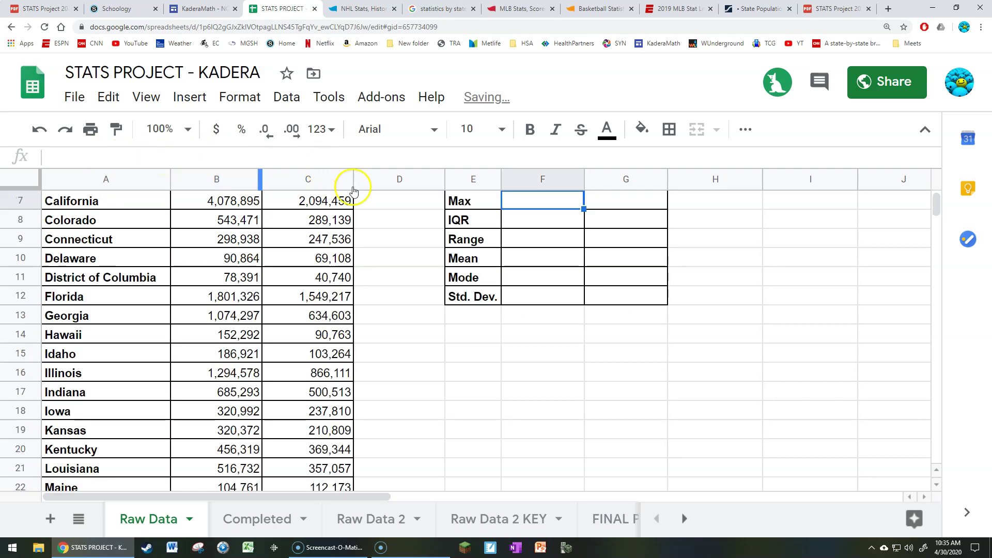
scroll(517, 393, up, 2)
click(543, 297)
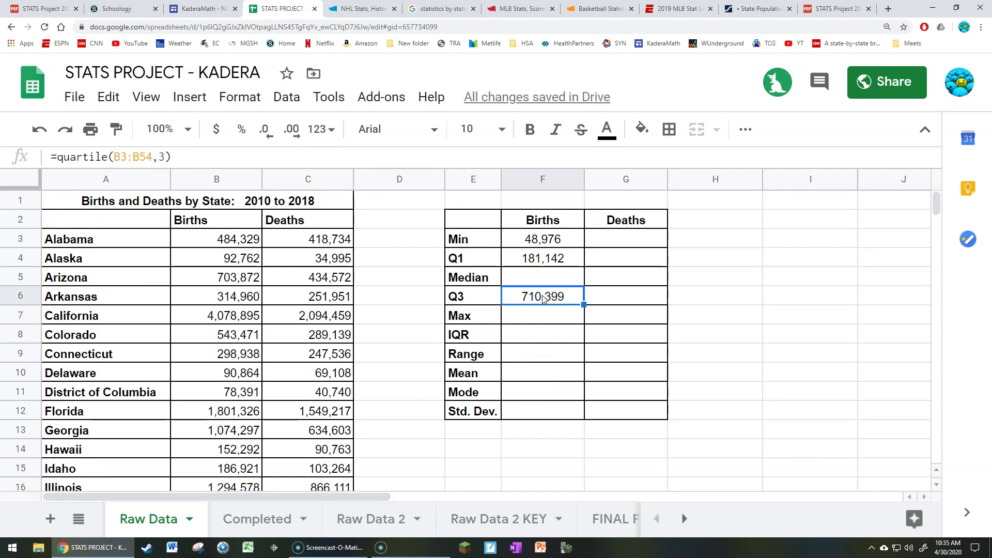
Step: Look up MEDIAN in the project PDF and enter a MEDIAN formula over the column B births data in F5
click(542, 278)
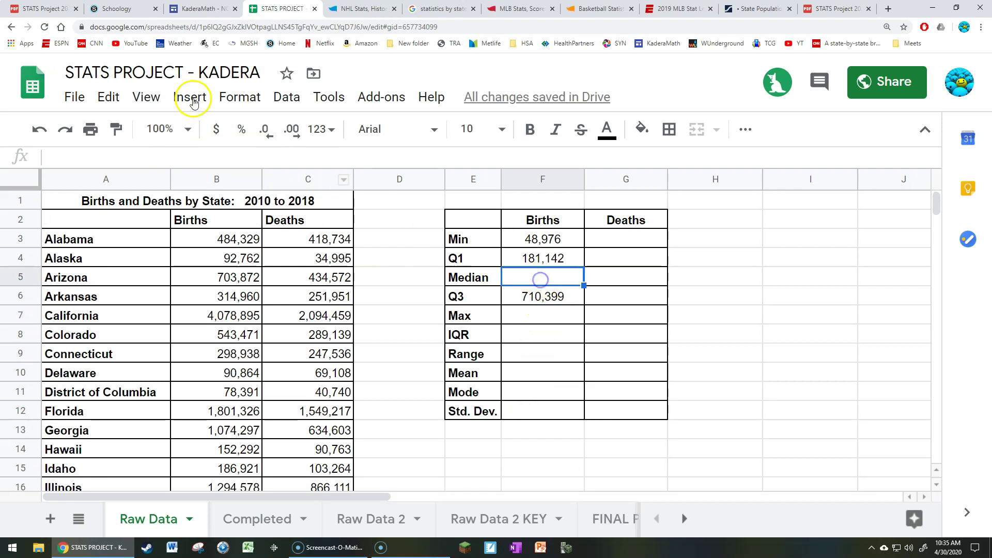
click(38, 9)
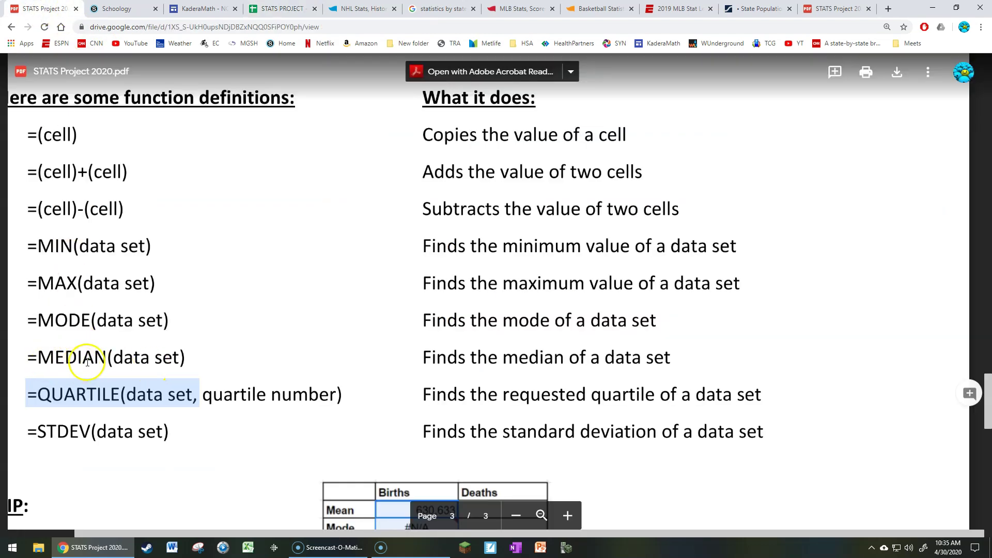
click(283, 9)
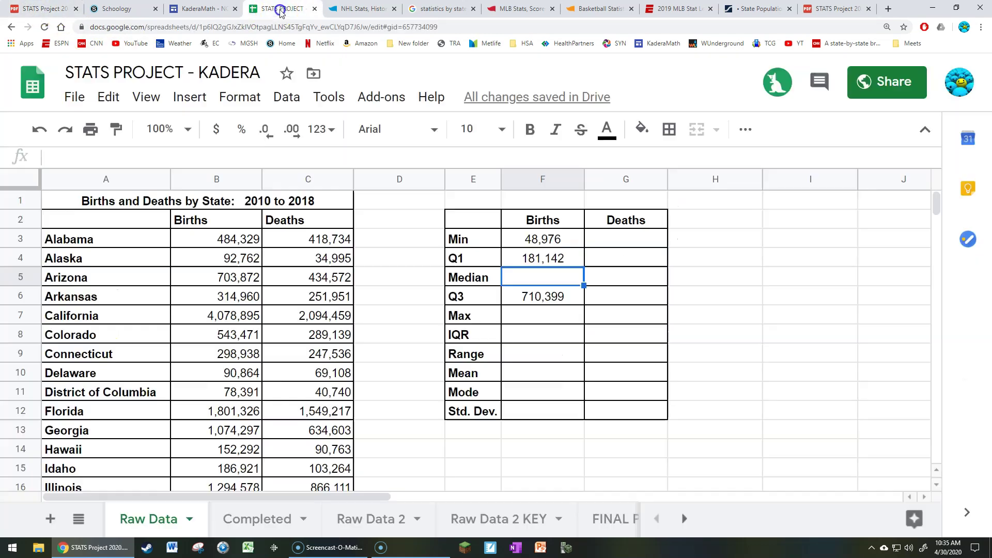
text(=median)
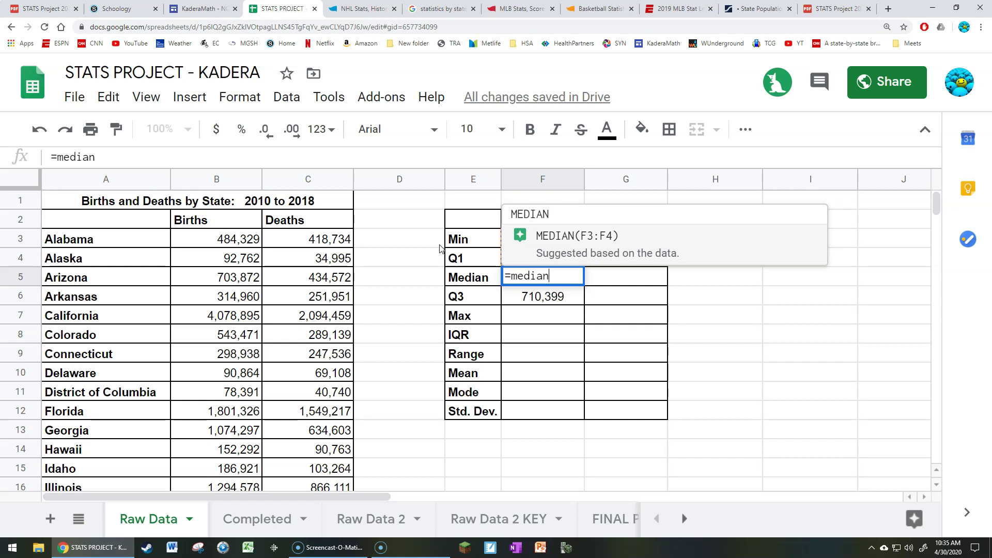
text(()
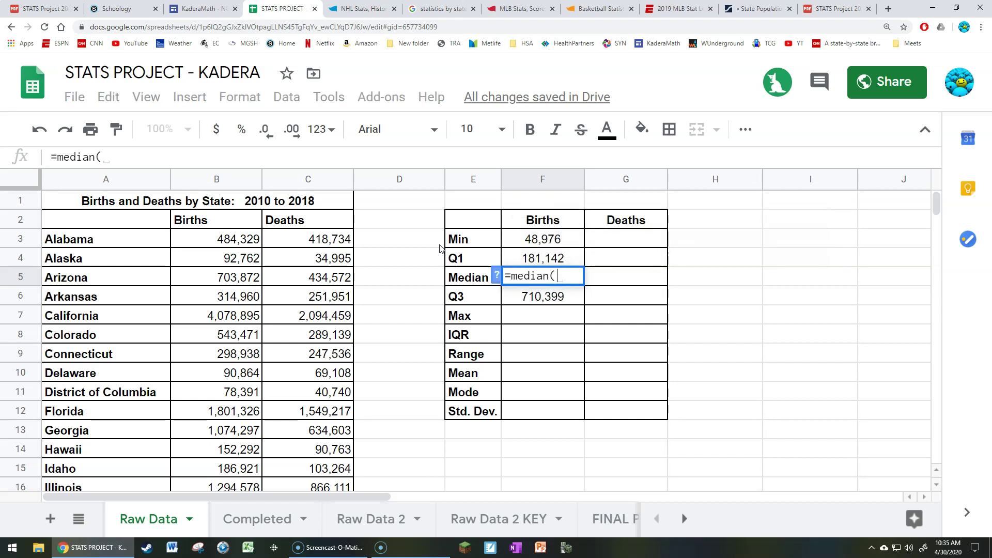
drag(237, 239, 230, 333)
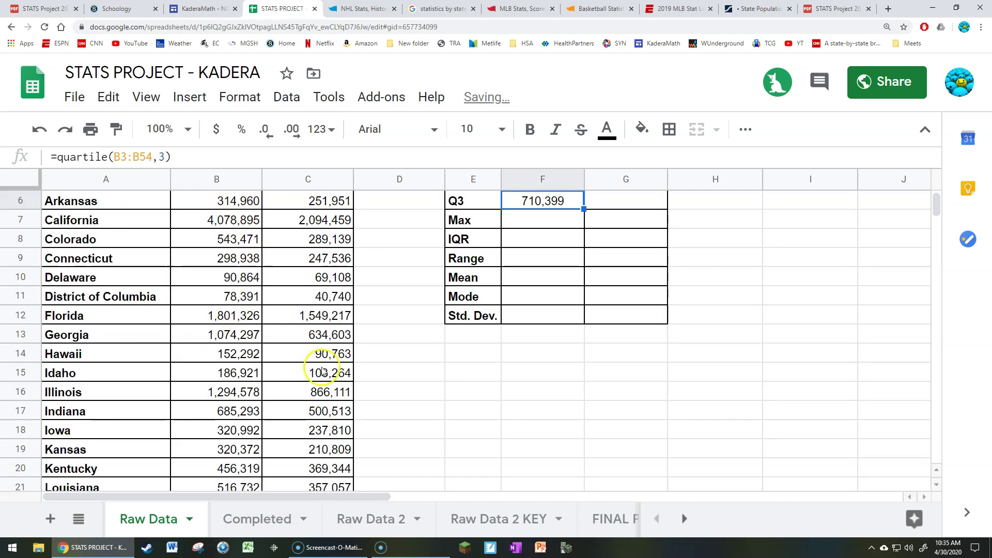
scroll(322, 372, up, 2)
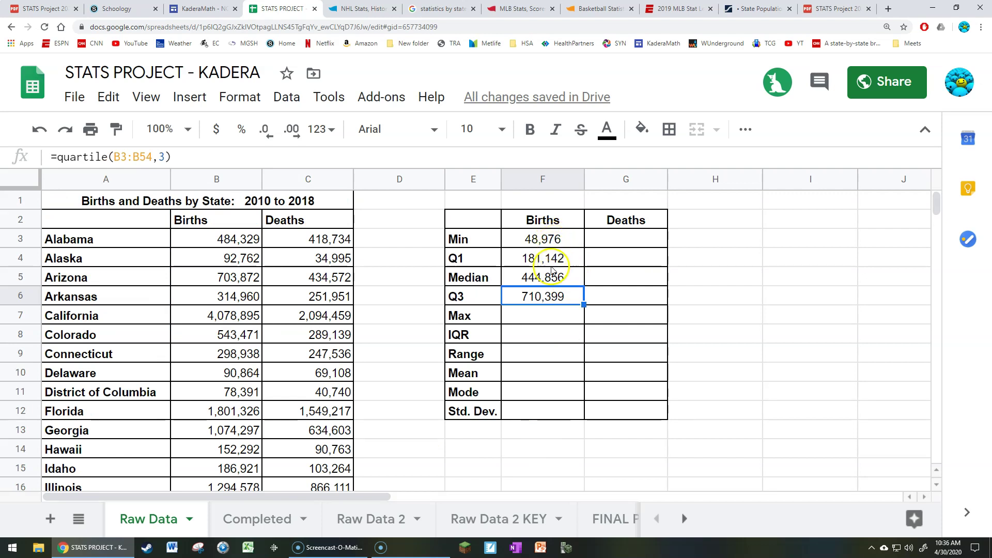
Step: Look up MAX in the project PDF and enter a MAX formula over the column B births data in F7
click(537, 316)
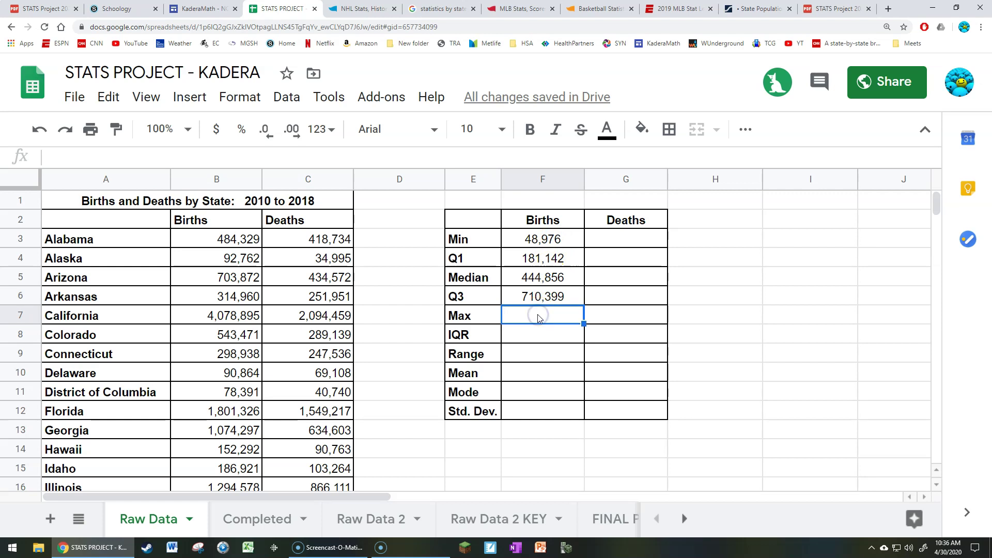
click(35, 8)
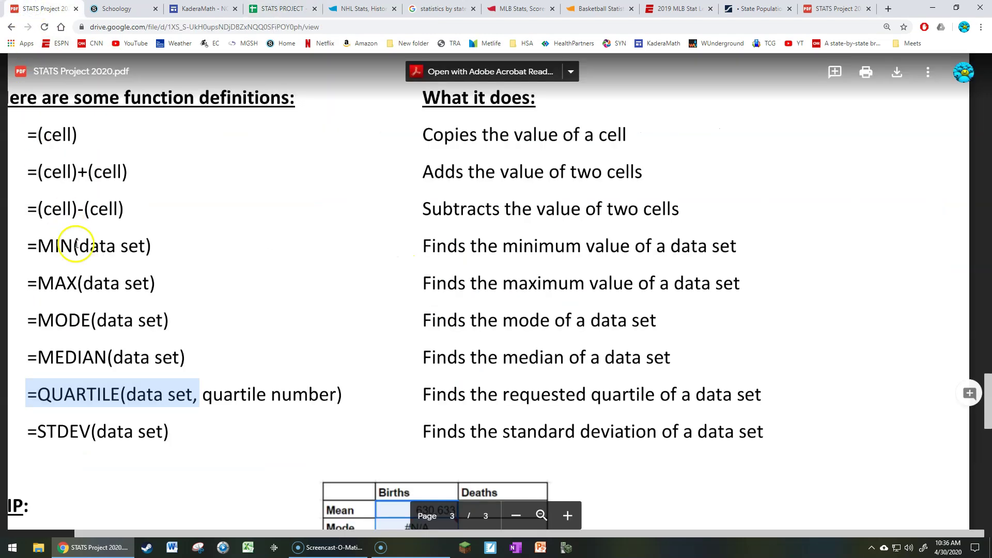
click(43, 283)
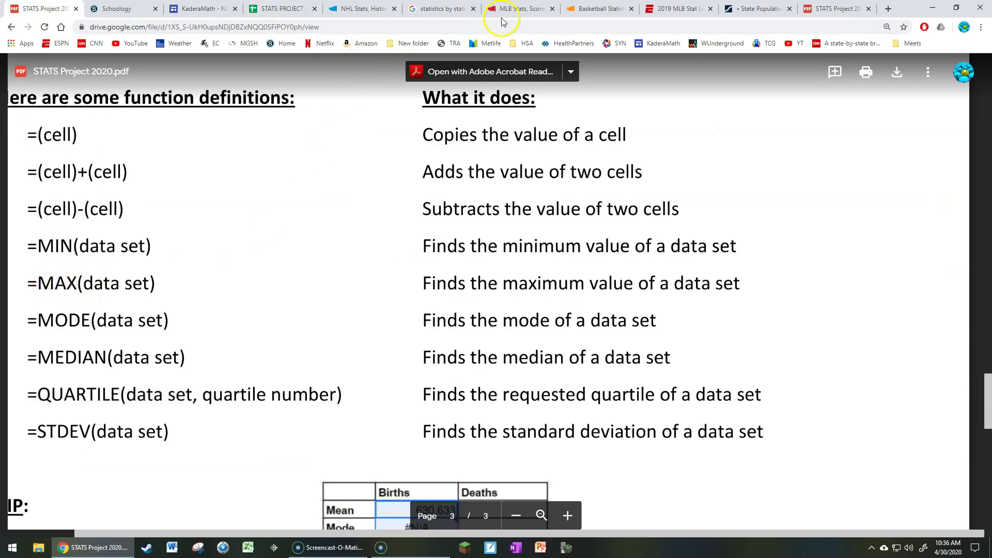
click(279, 8)
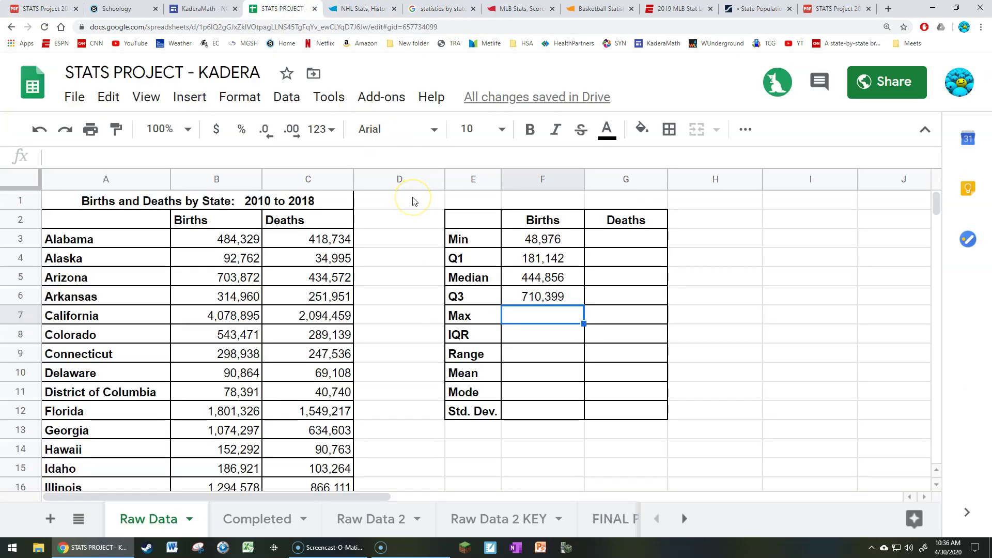
text(=max)
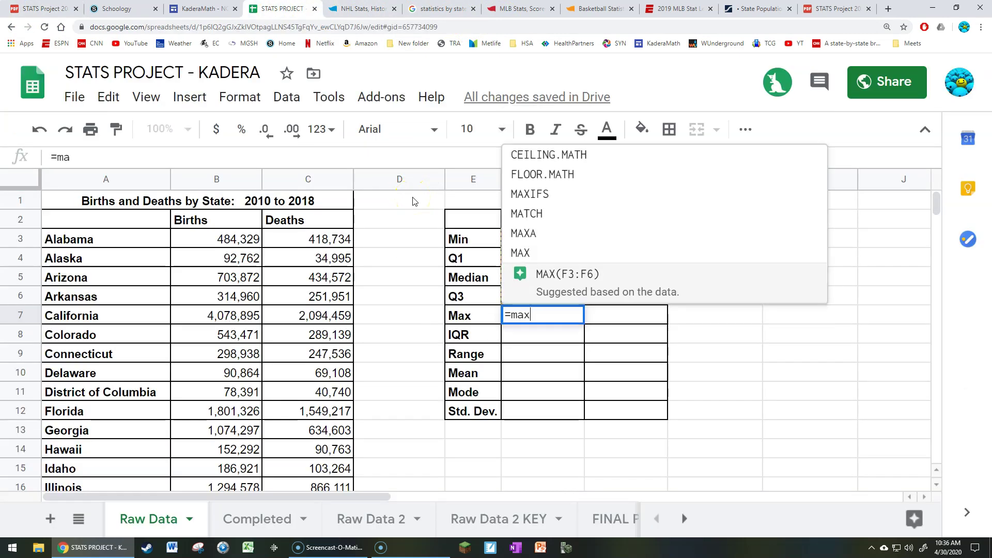
text(()
drag(229, 238, 217, 294)
key(Return)
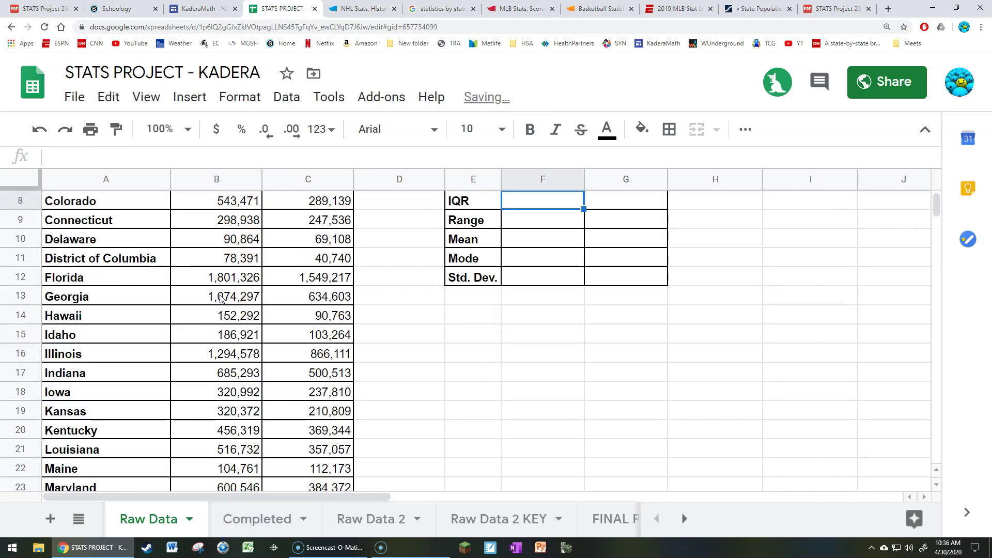
scroll(551, 371, up, 3)
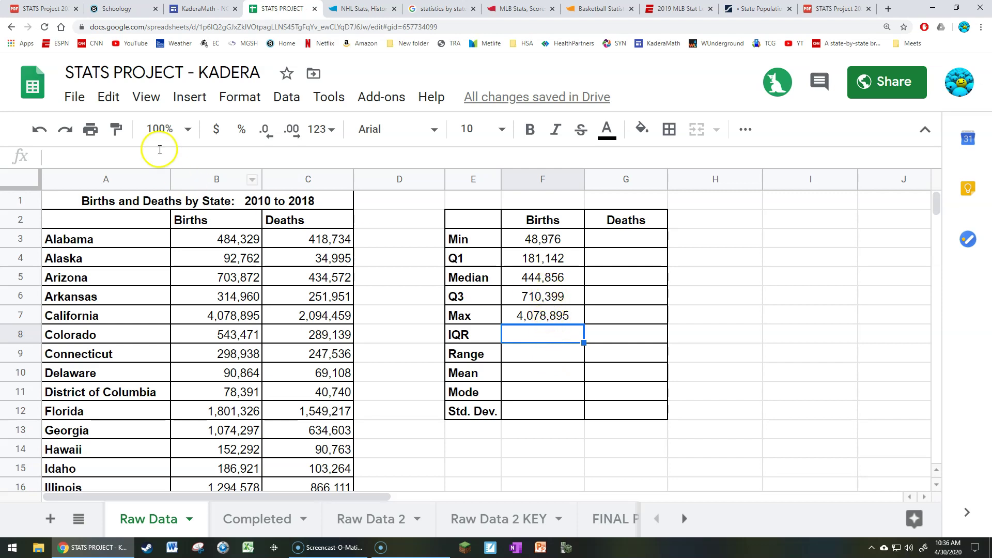
Step: Review cell subtraction in the project PDF and enter =F6-F4 in F8 for the births IQR
click(25, 9)
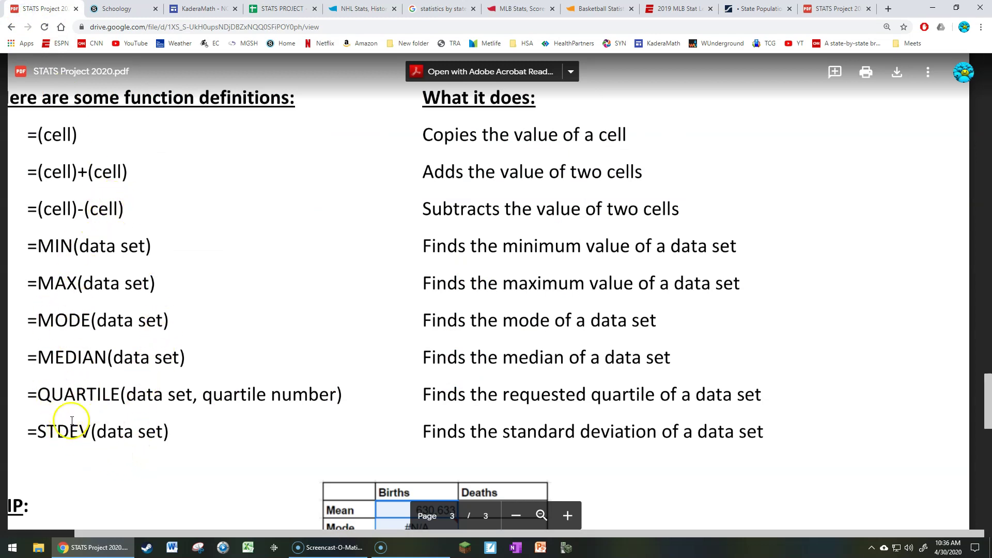
click(282, 9)
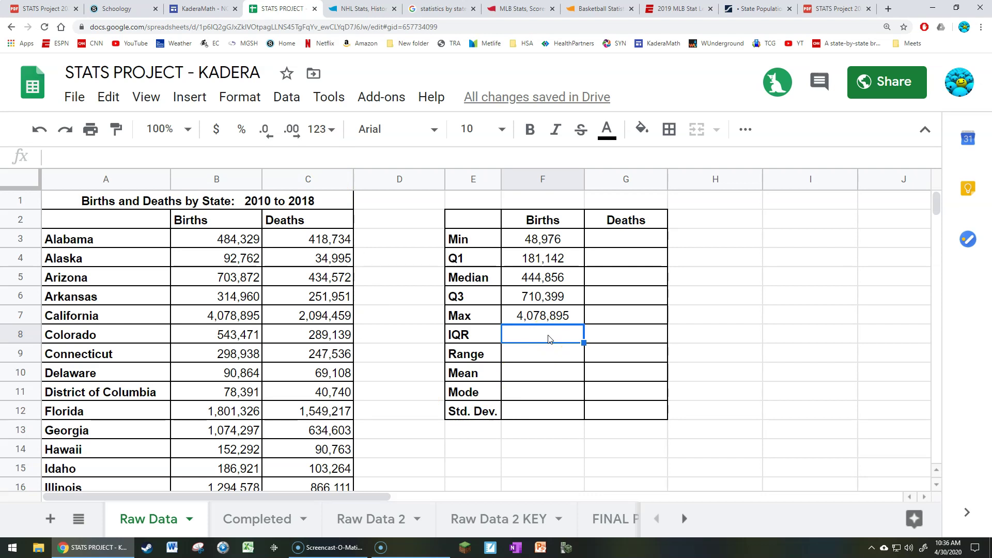
text(=)
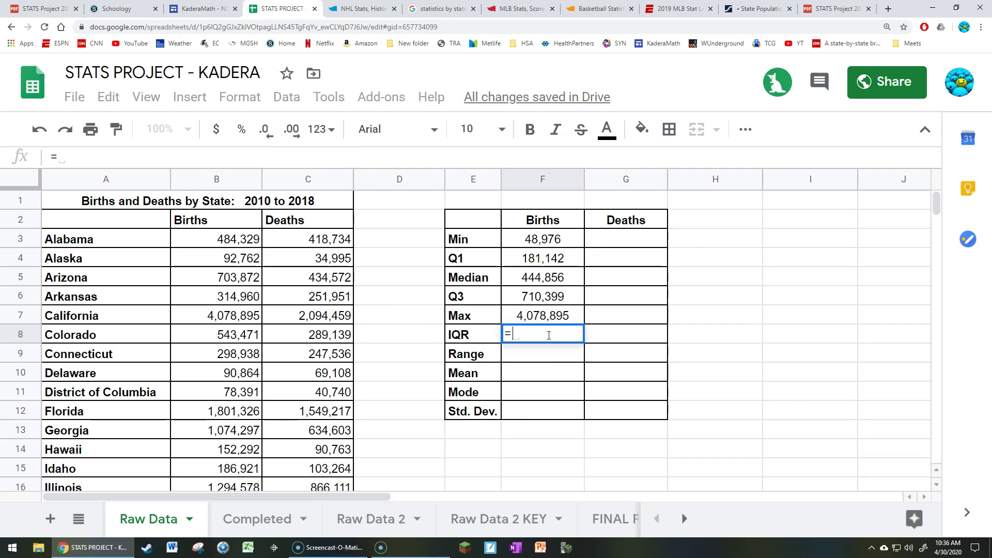
click(551, 297)
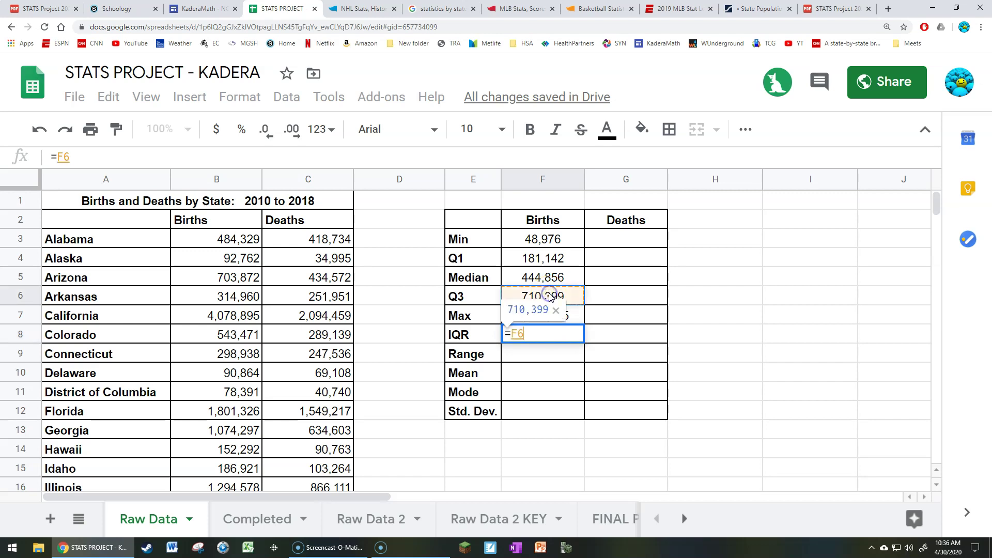
text(-)
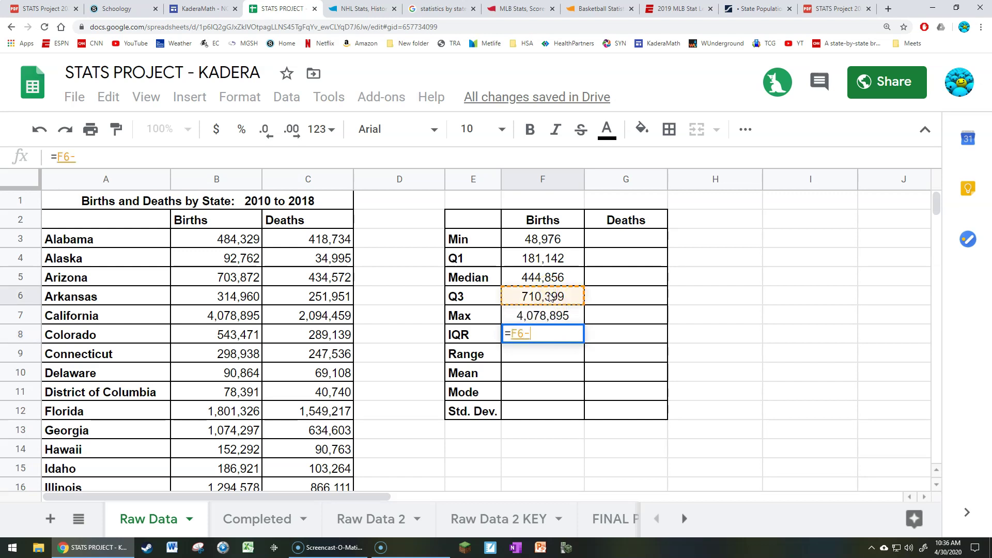
click(553, 258)
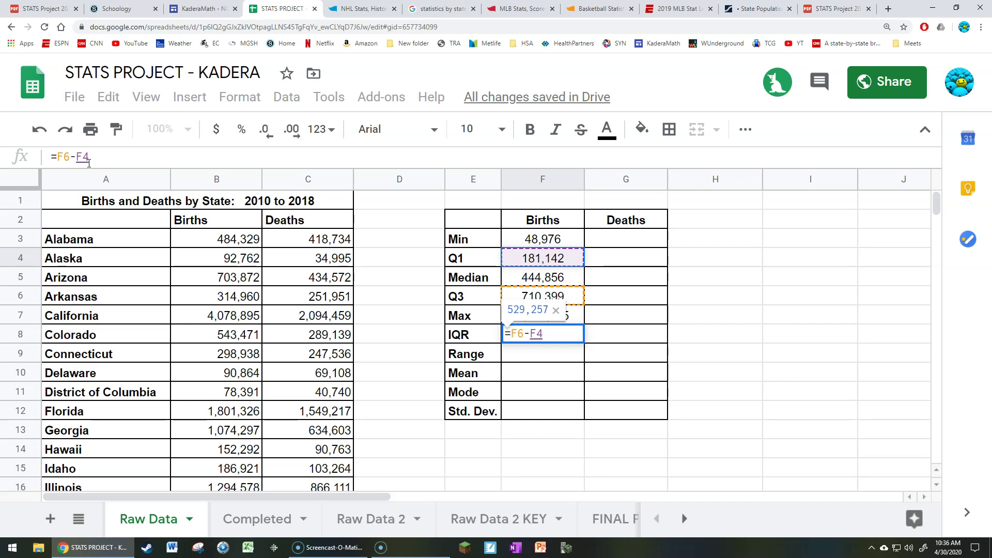
key(Return)
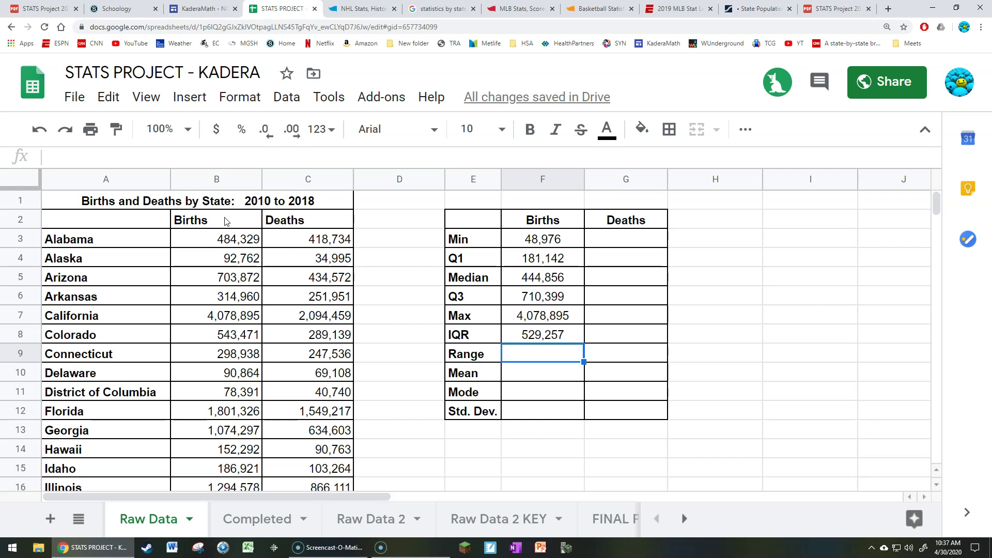
Step: Enter =F7-F3 in F9 to calculate the births range as maximum minus minimum
text(=)
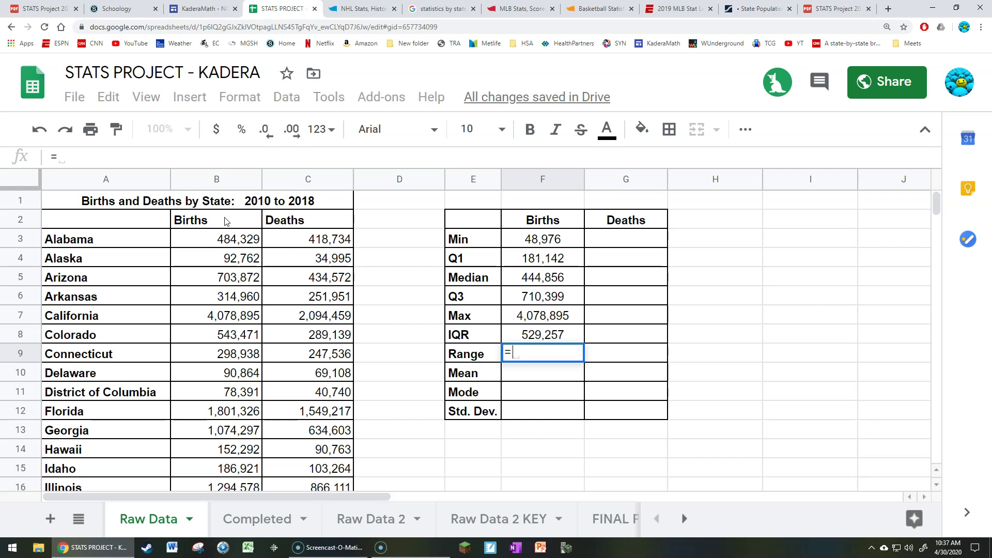
click(539, 316)
text(-)
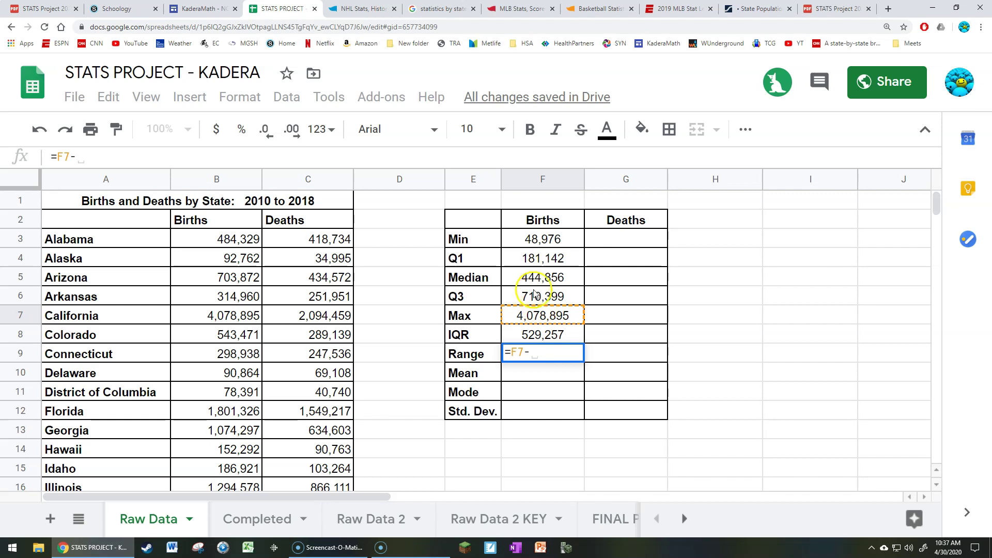
click(541, 245)
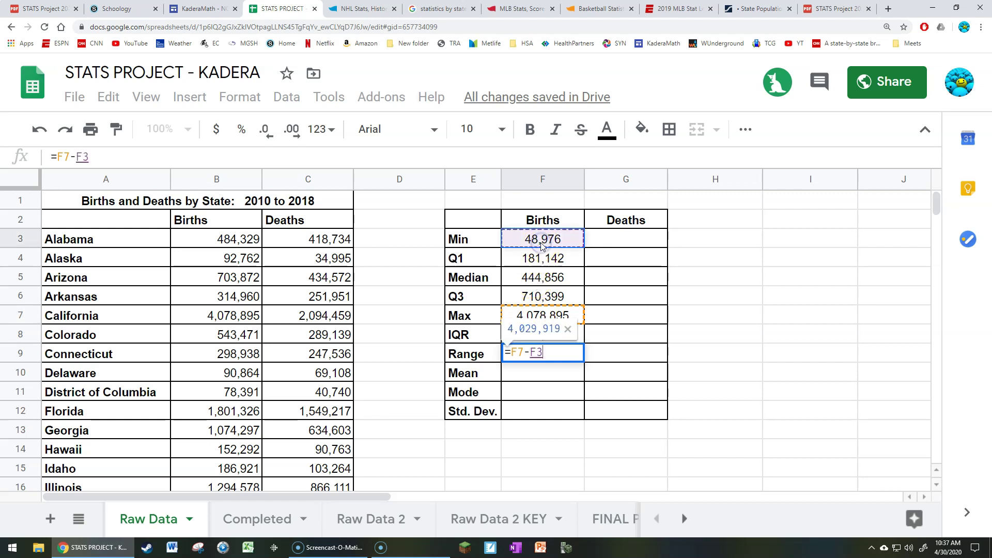
key(Return)
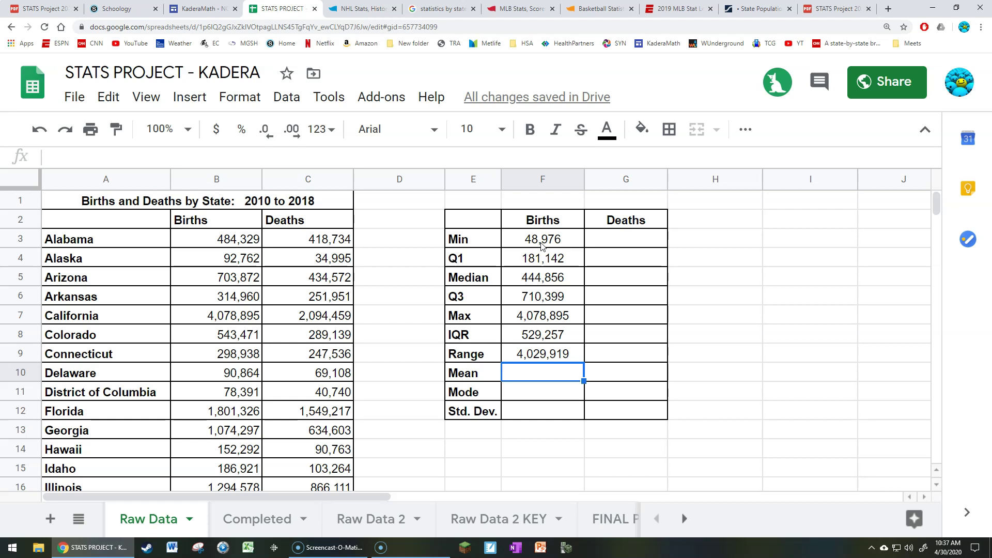
Step: Check the function definitions in the project PDF for the births mean in F10 and return to the sheet
click(554, 376)
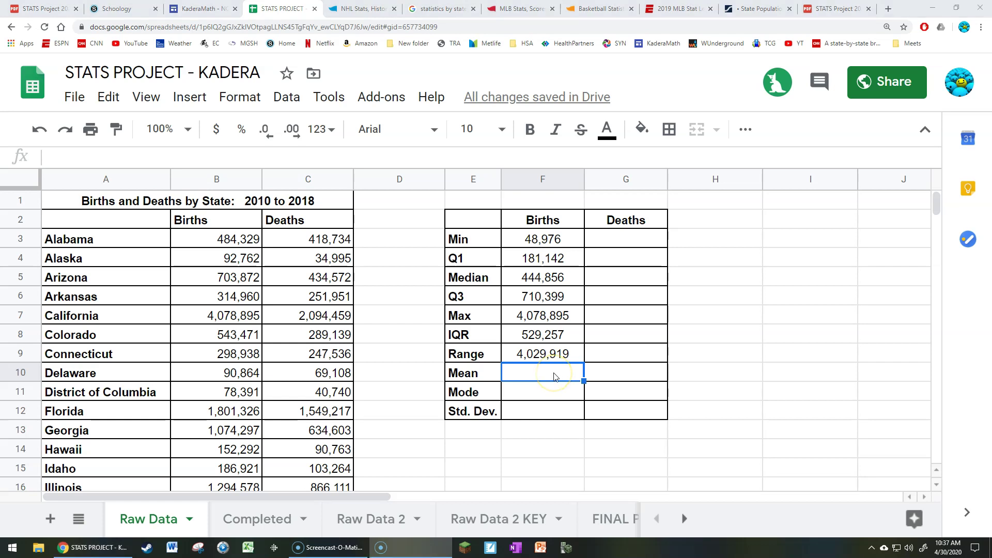
click(43, 9)
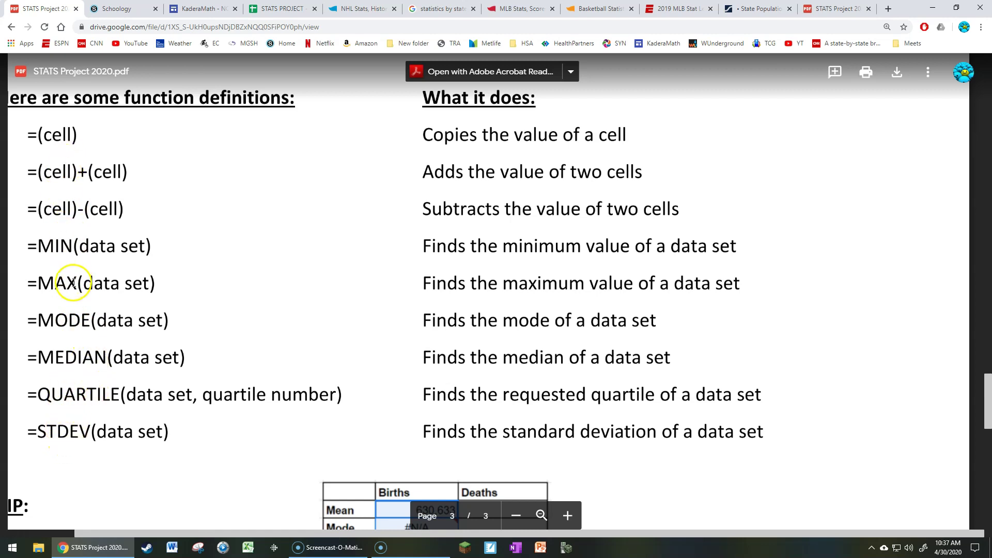
click(279, 9)
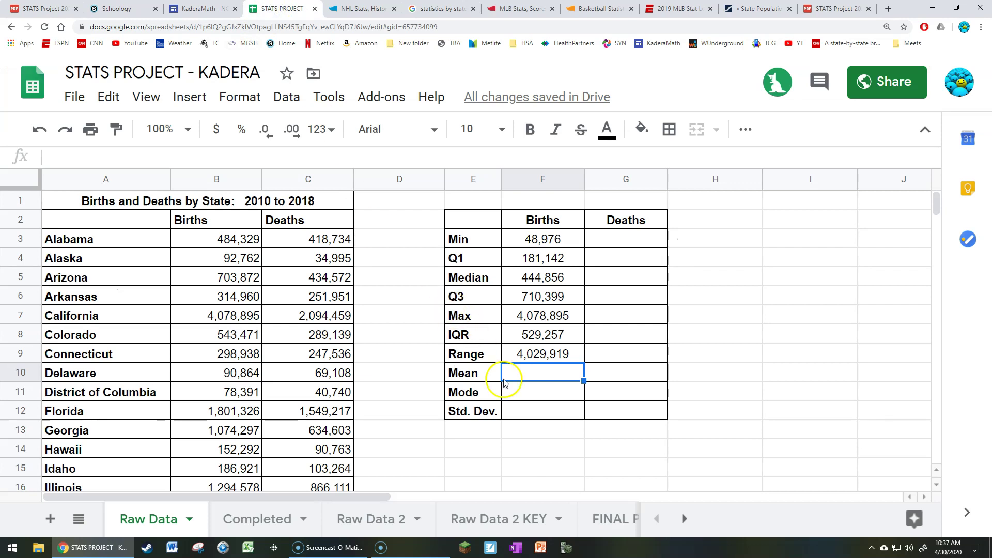
text(=mea)
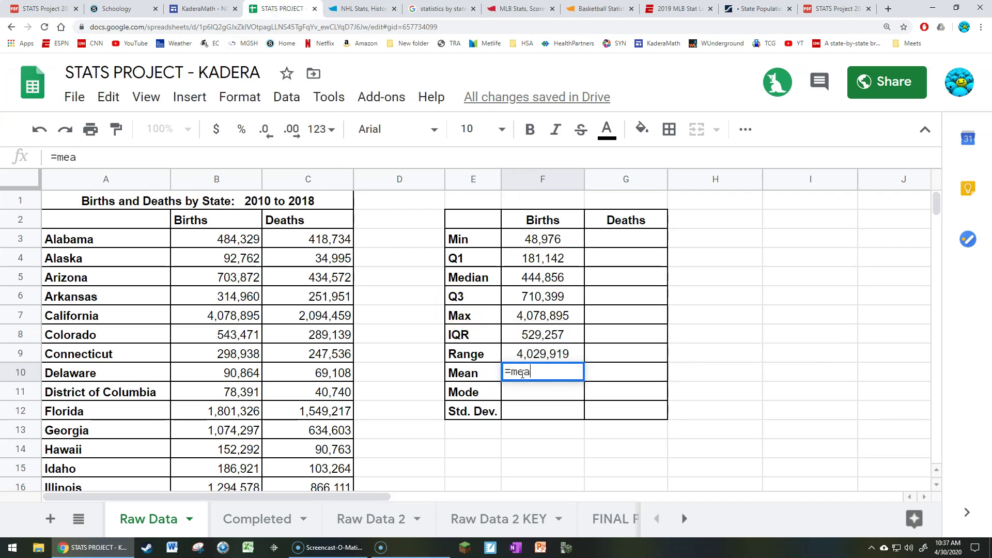
key(BackSpace)
key(BackSpace)
key(BackSpace)
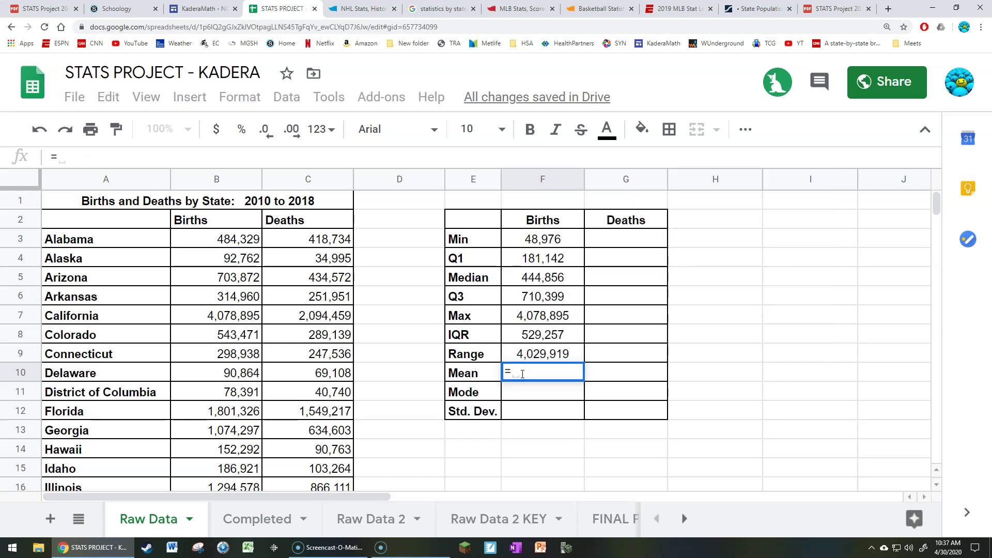
Step: Enter an AVERAGE formula over the column B births data in F10 for the births mean
text(ave)
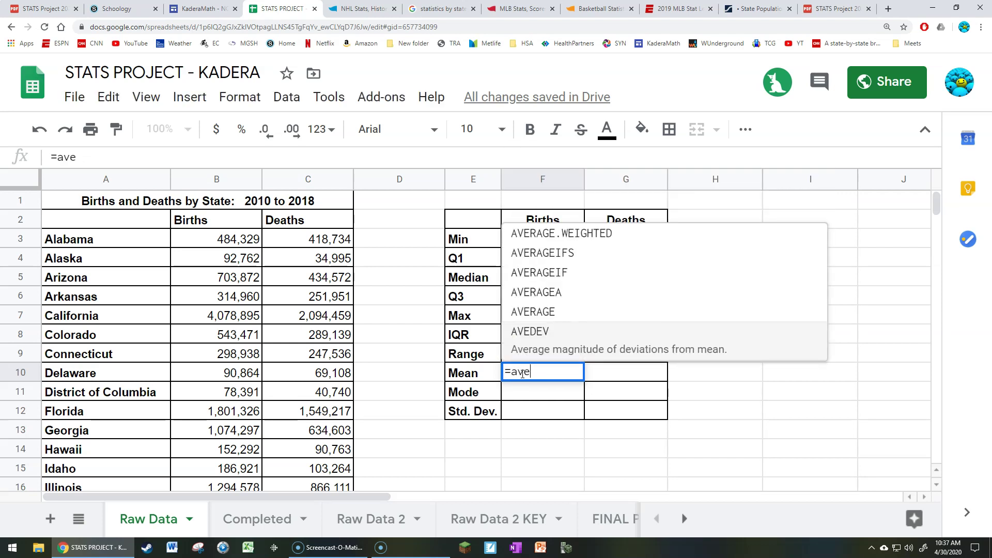
click(555, 312)
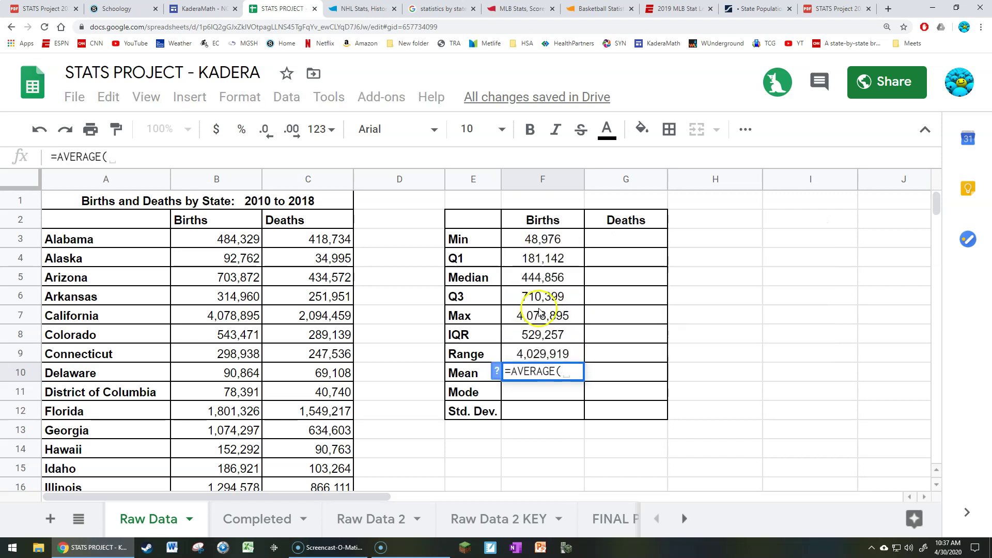
drag(214, 240, 228, 372)
key(Return)
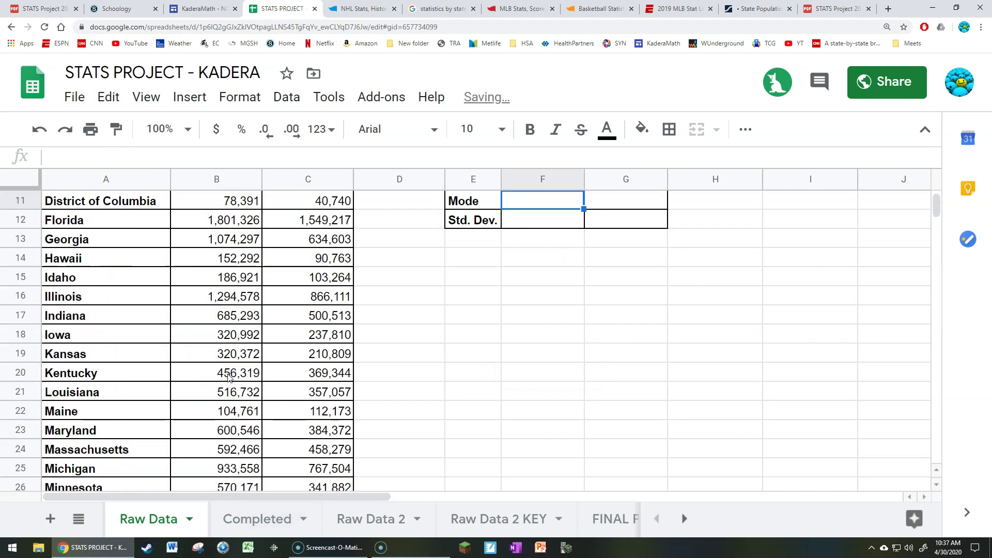
scroll(522, 367, up, 3)
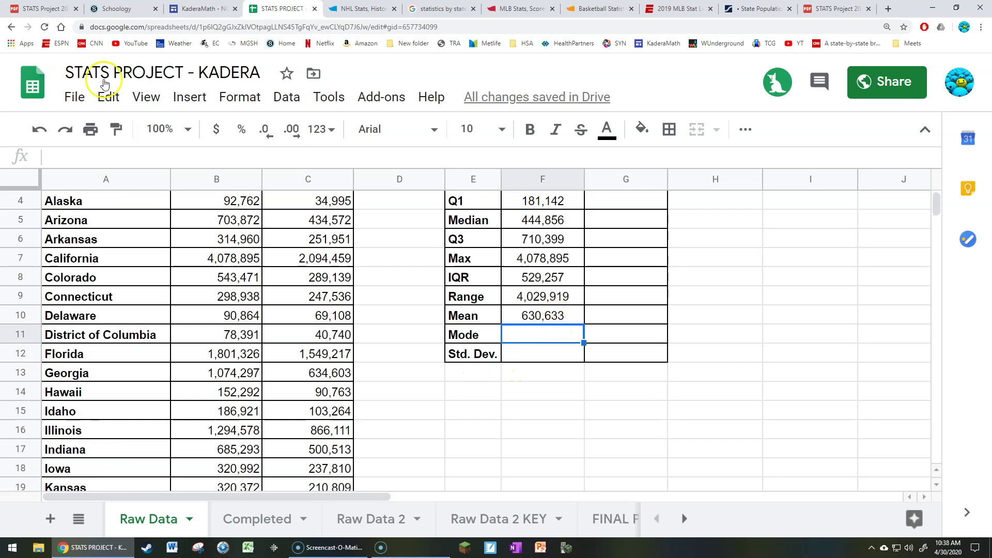
Step: Look up MODE in the project PDF, enter =mode(B3:B54) in F11, and select the births Std. Dev. cell F12
click(42, 9)
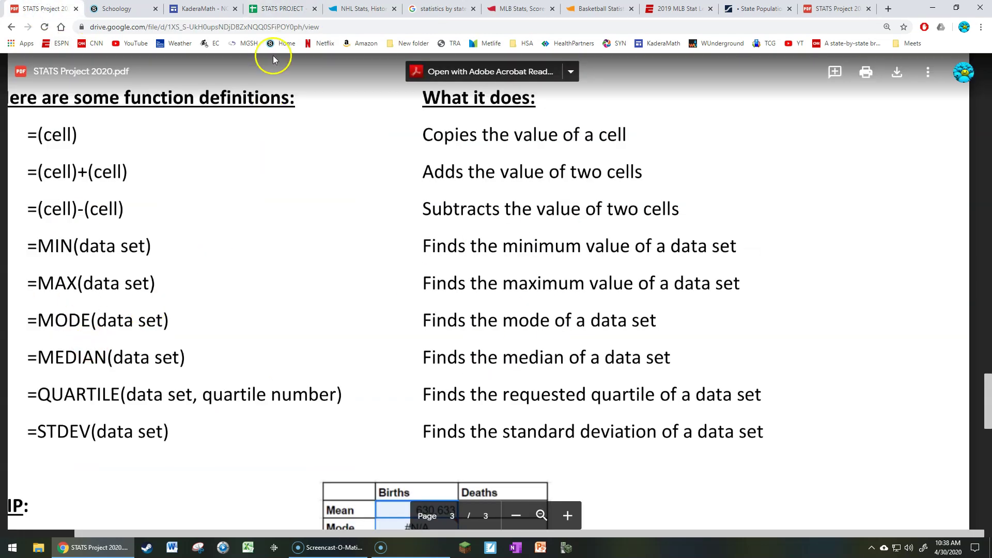
click(279, 10)
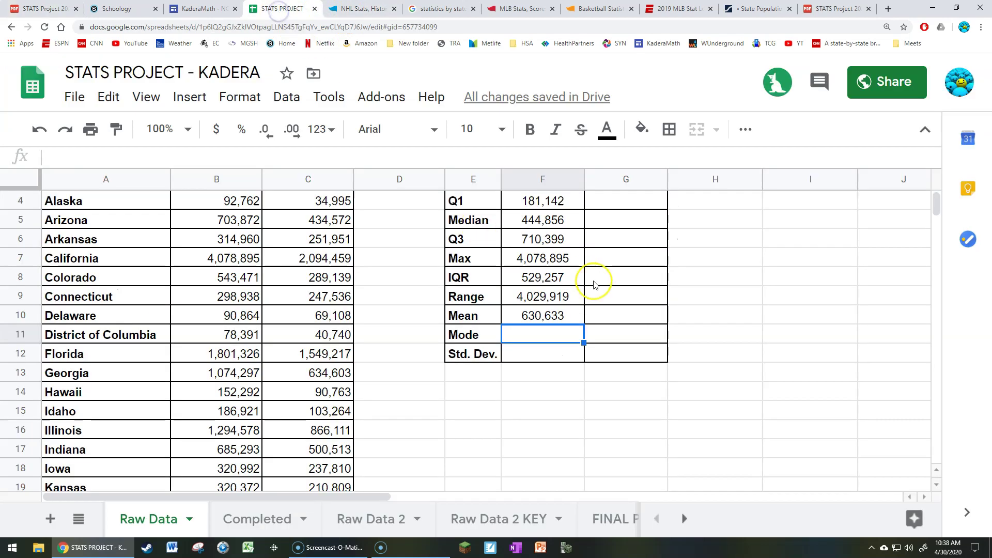
text(=mode()
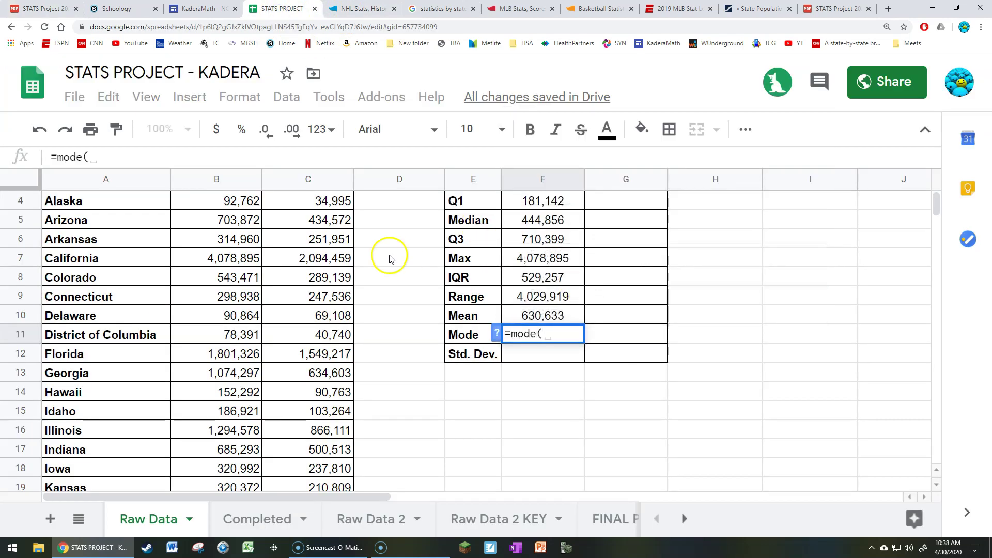
scroll(214, 253, up, 2)
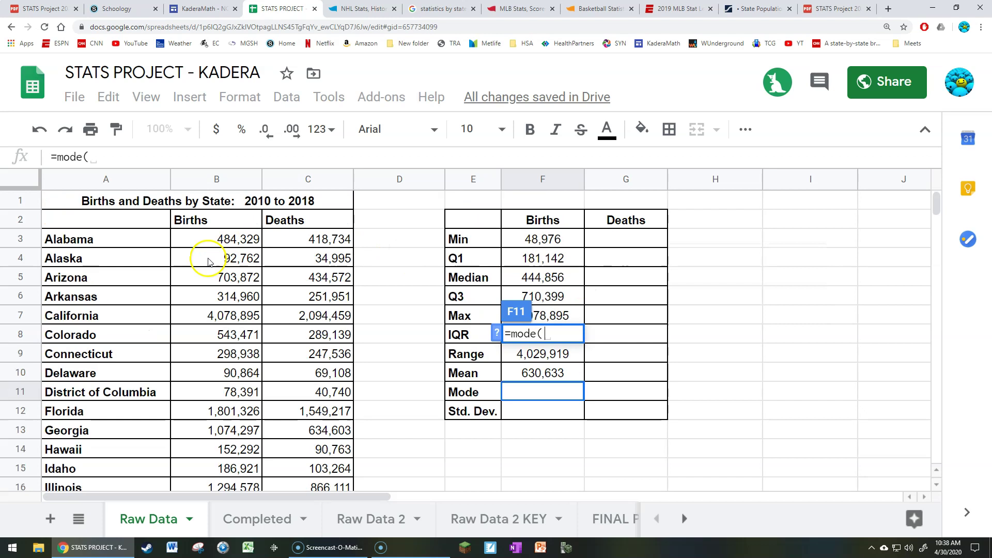
drag(222, 240, 236, 296)
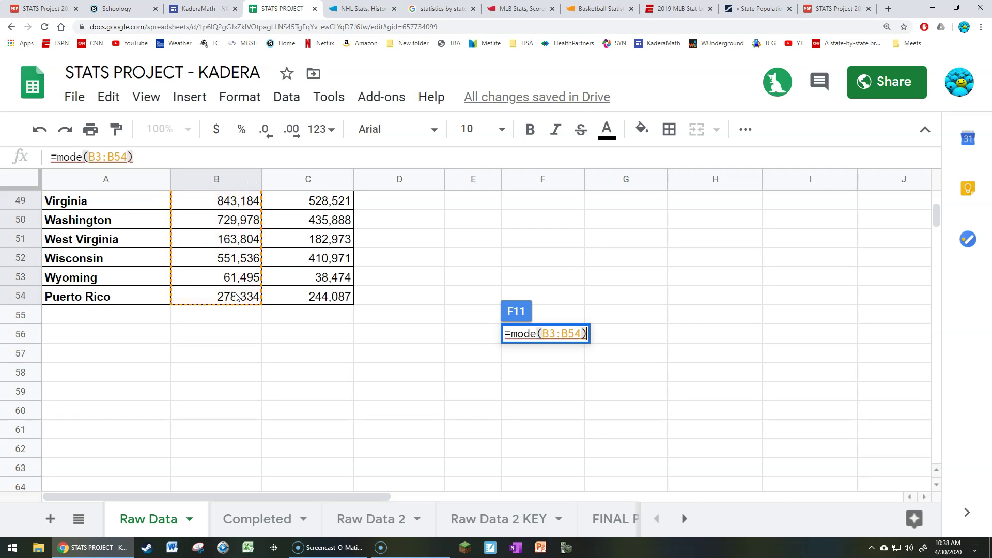
key(Return)
scroll(516, 304, up, 4)
mouse_move(554, 374)
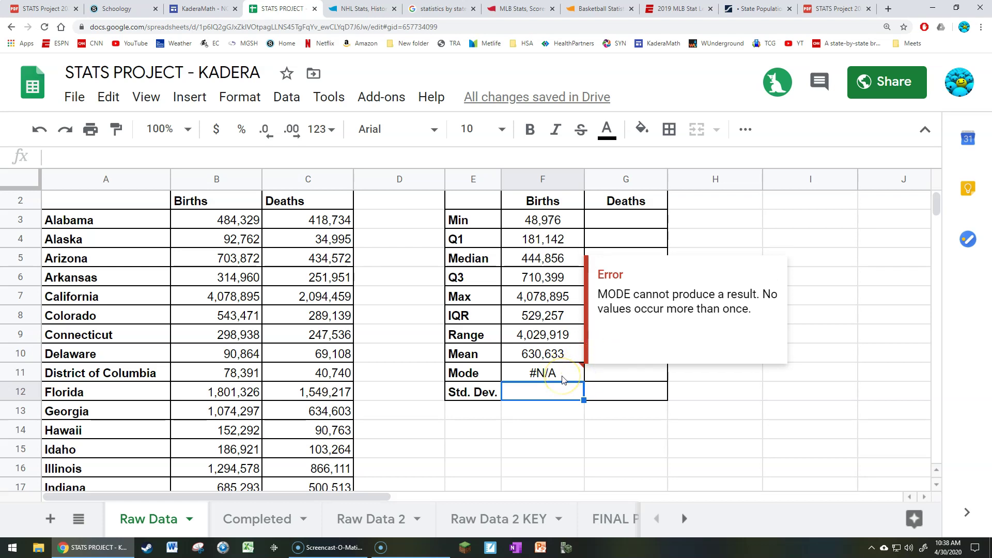
click(395, 417)
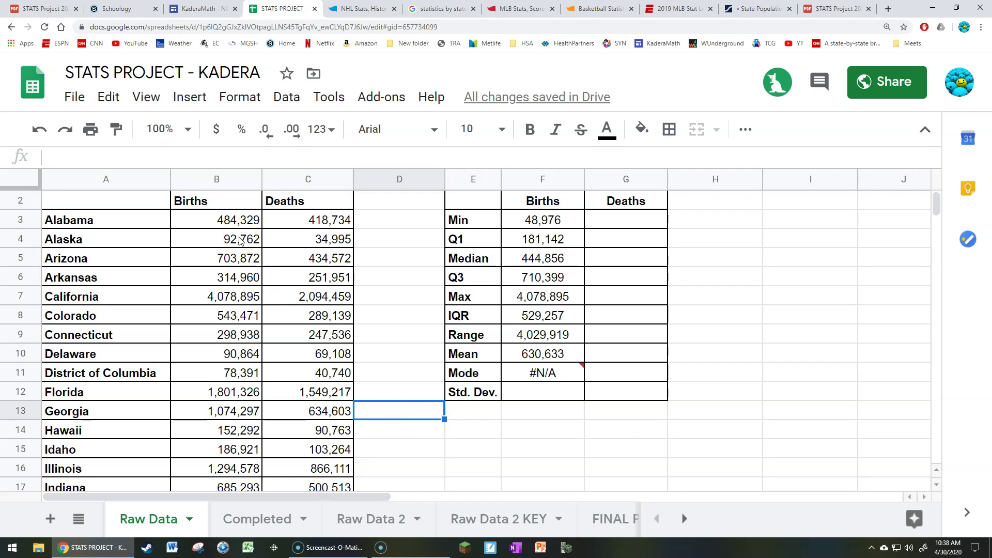
click(543, 394)
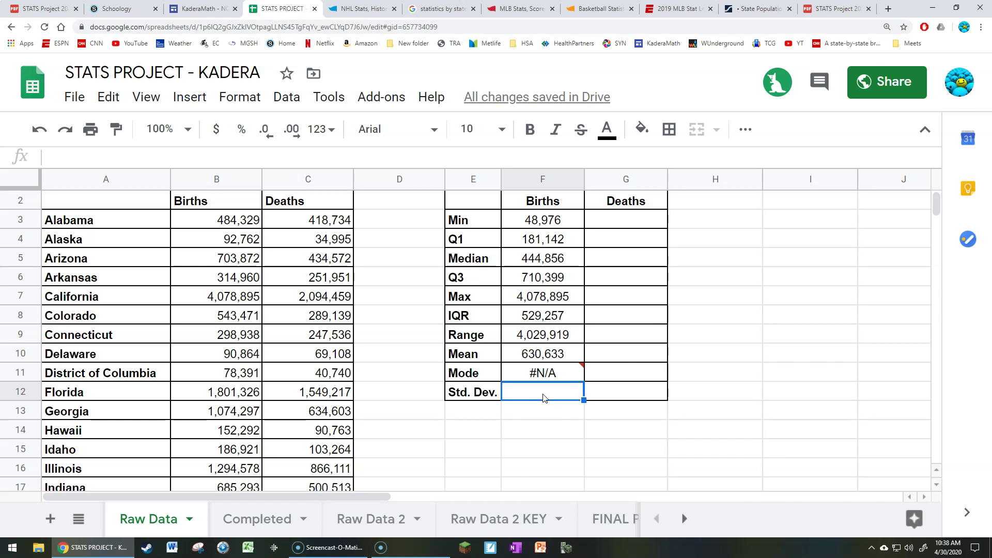
Step: Look up STDEV in the project PDF and enter =stdev(B3:B54) in F12 for the births standard deviation
click(27, 11)
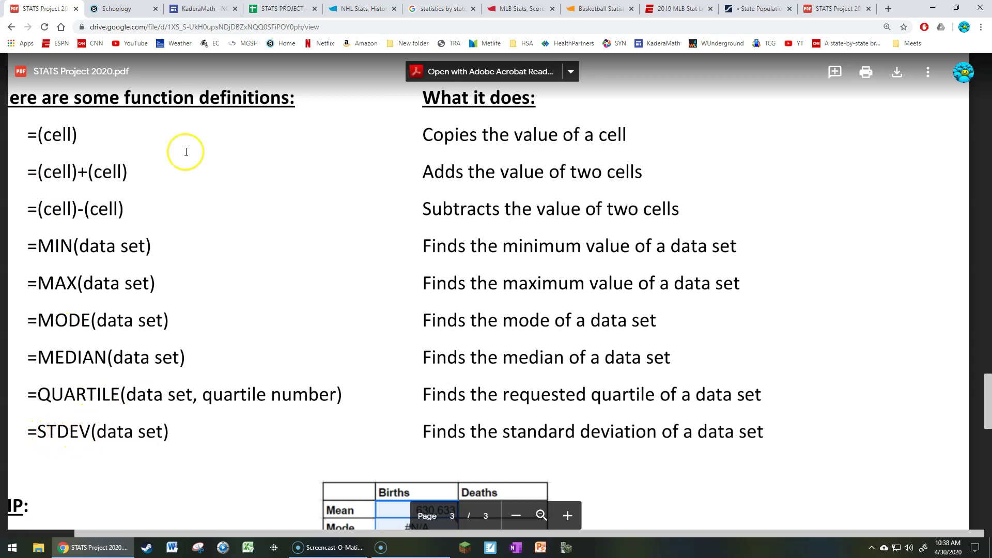
click(282, 9)
text(=stdev)
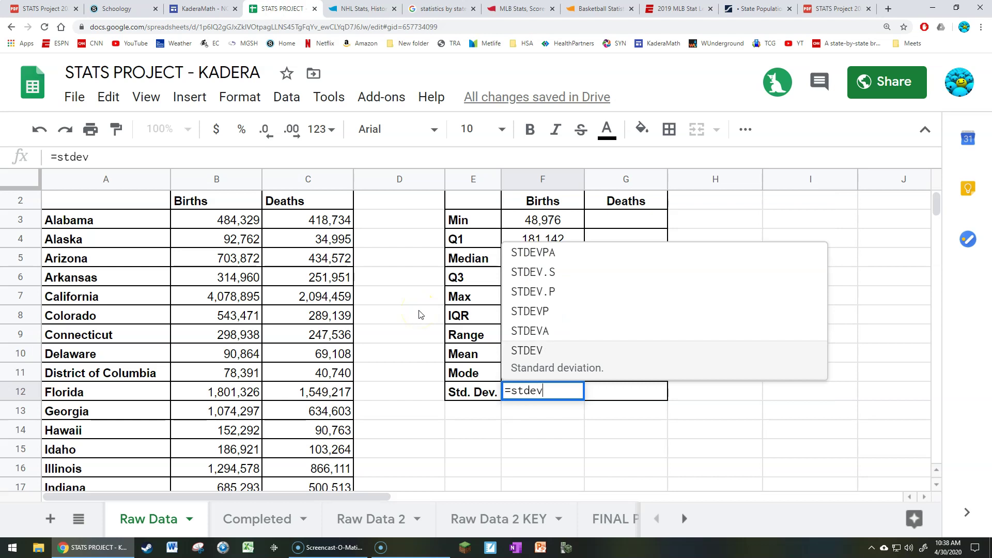
text(()
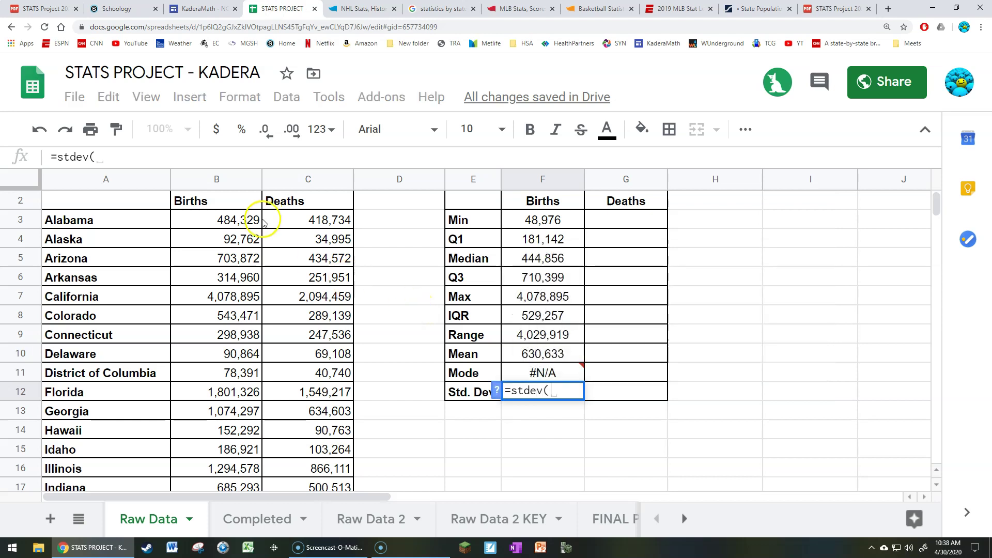
click(240, 222)
drag(238, 243, 240, 351)
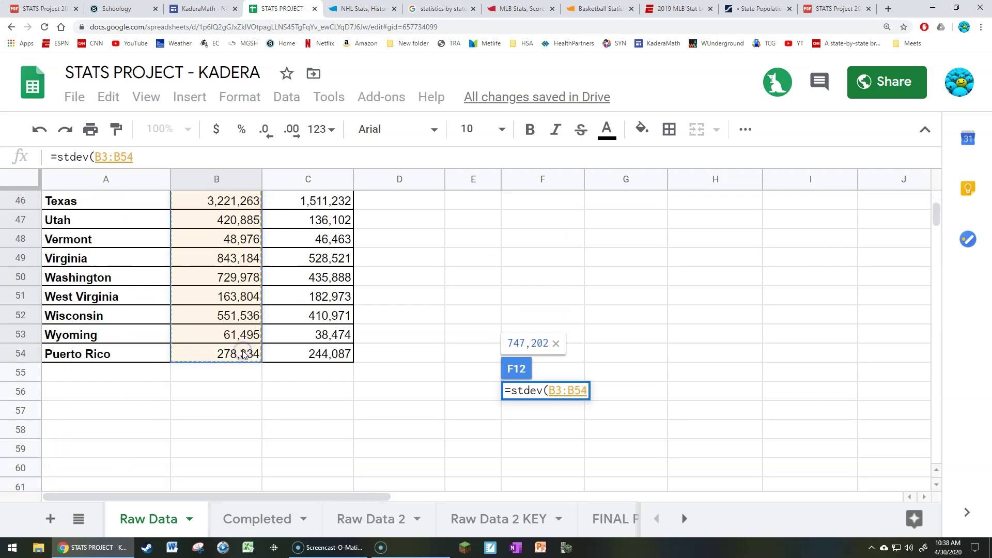
key(Return)
scroll(440, 336, up, 4)
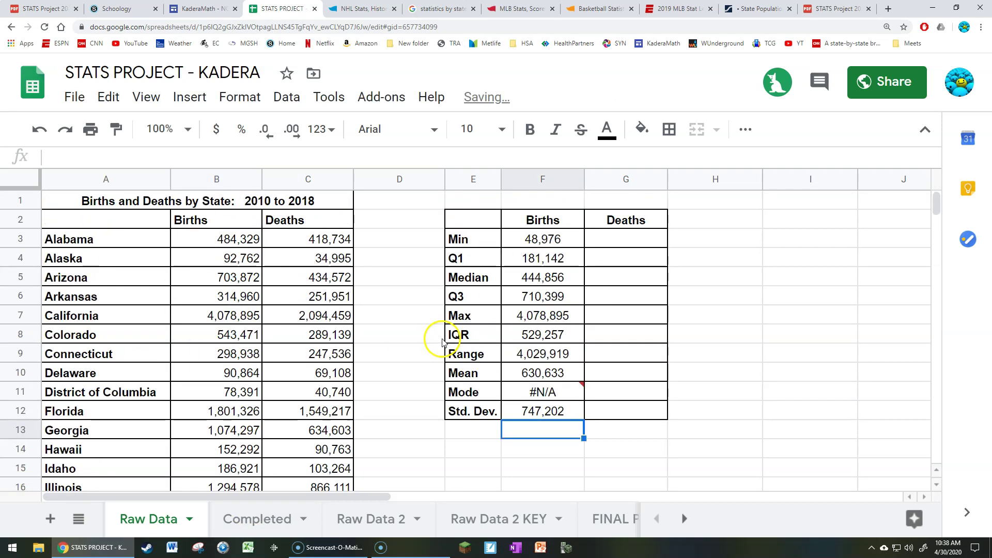
click(540, 412)
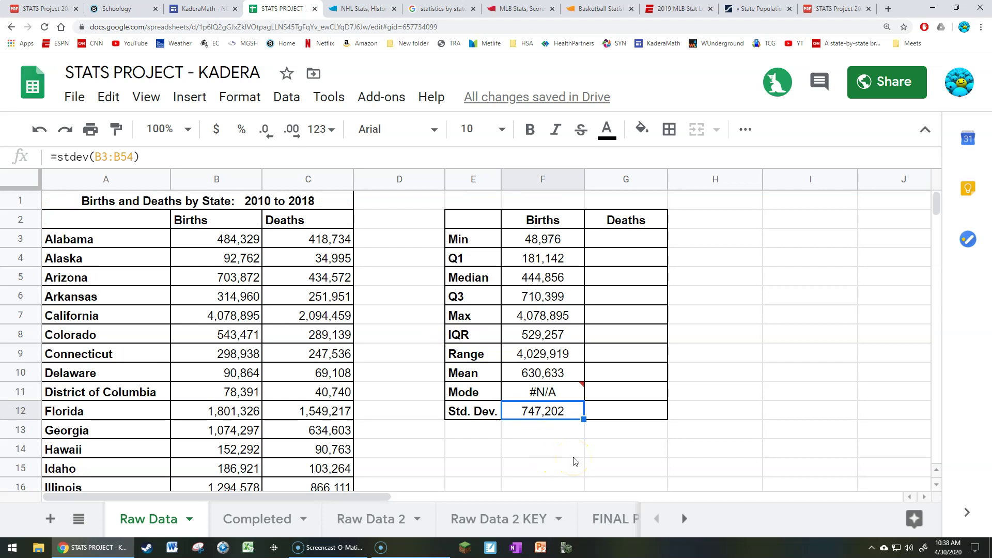
click(461, 447)
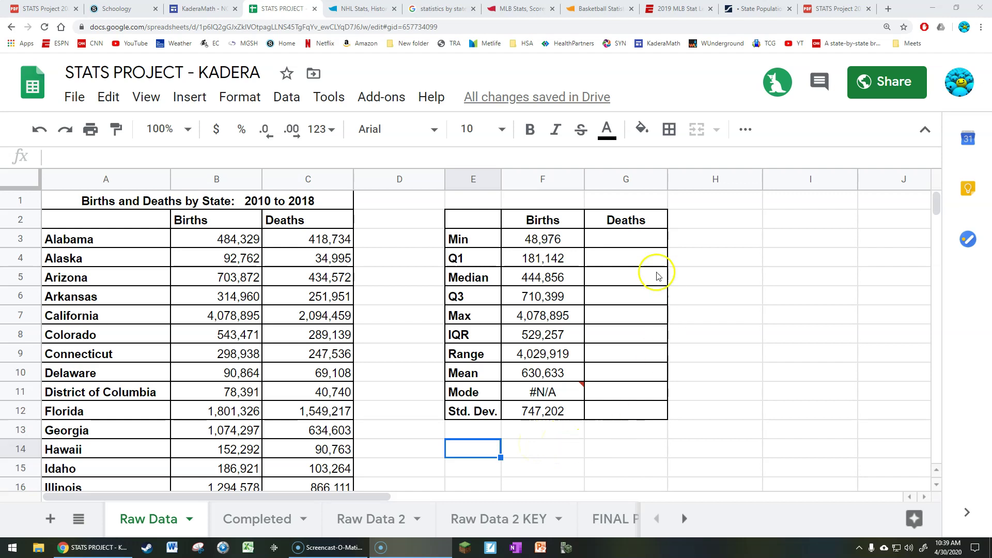
Step: Fill the births formulas in F3:F12 across into the Deaths column, G3:G12
click(632, 241)
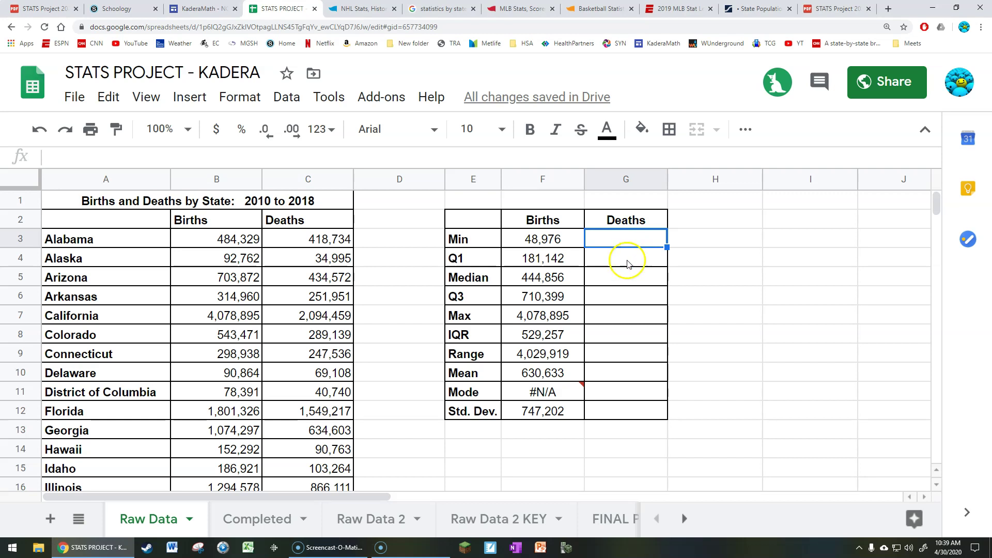
click(628, 261)
click(629, 279)
click(628, 309)
drag(552, 243, 574, 417)
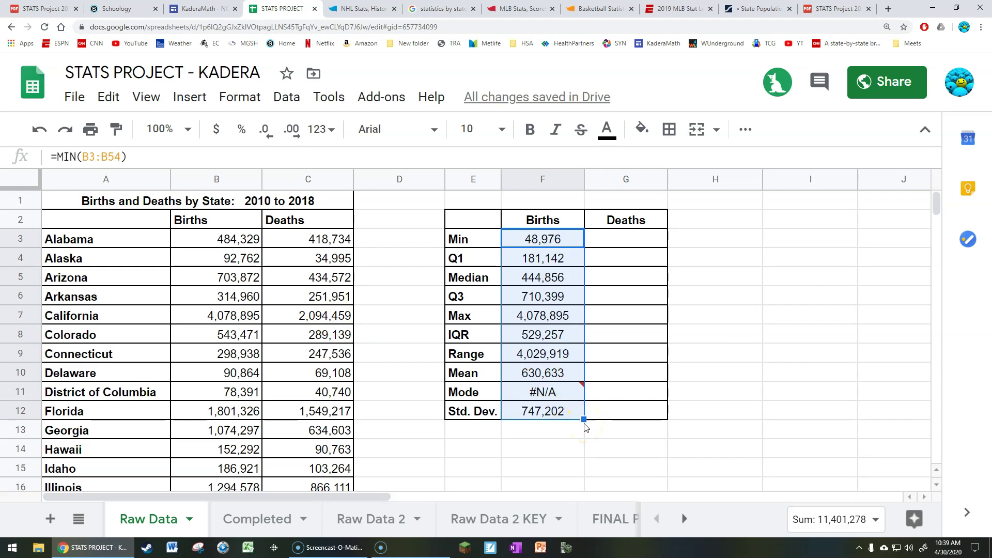
drag(584, 419, 627, 417)
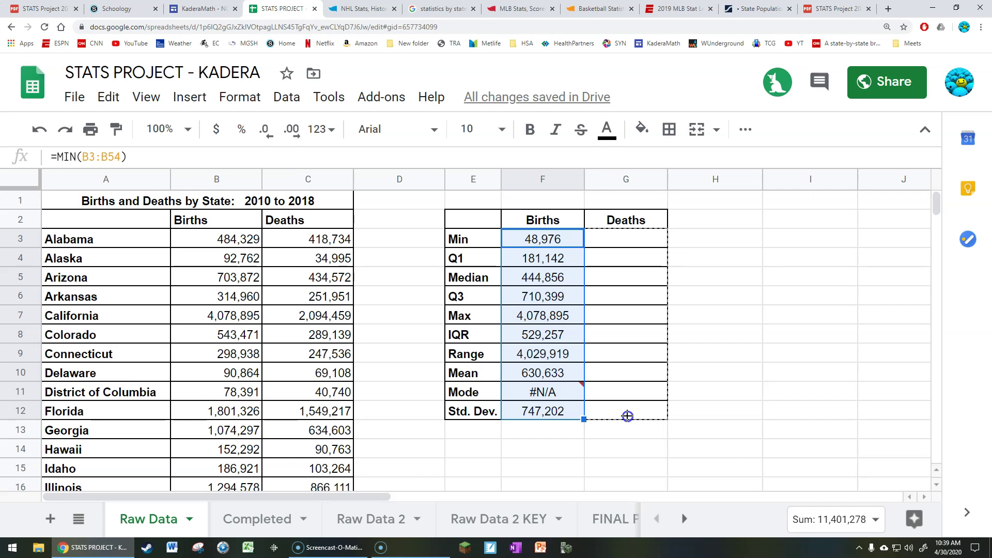
drag(628, 416, 628, 416)
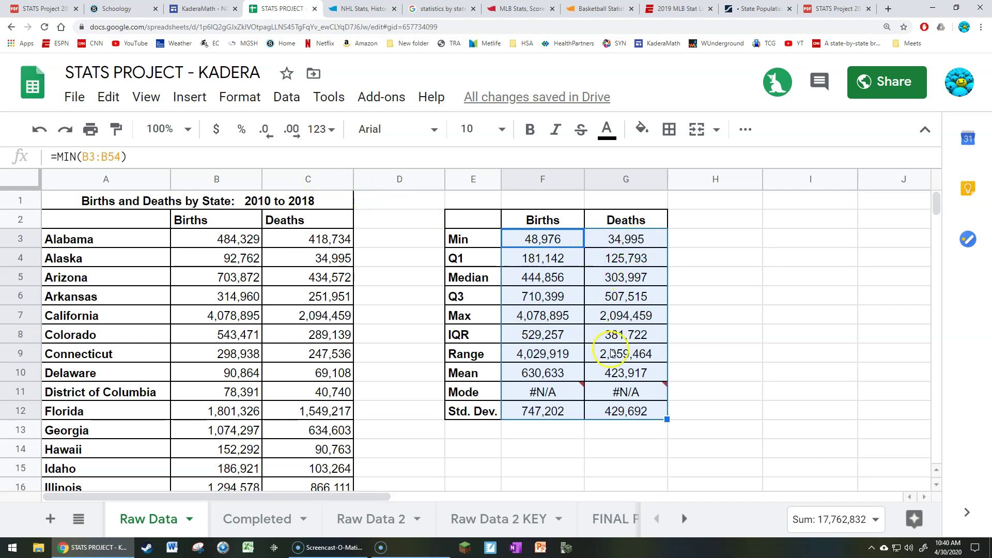
click(625, 462)
drag(542, 239, 637, 420)
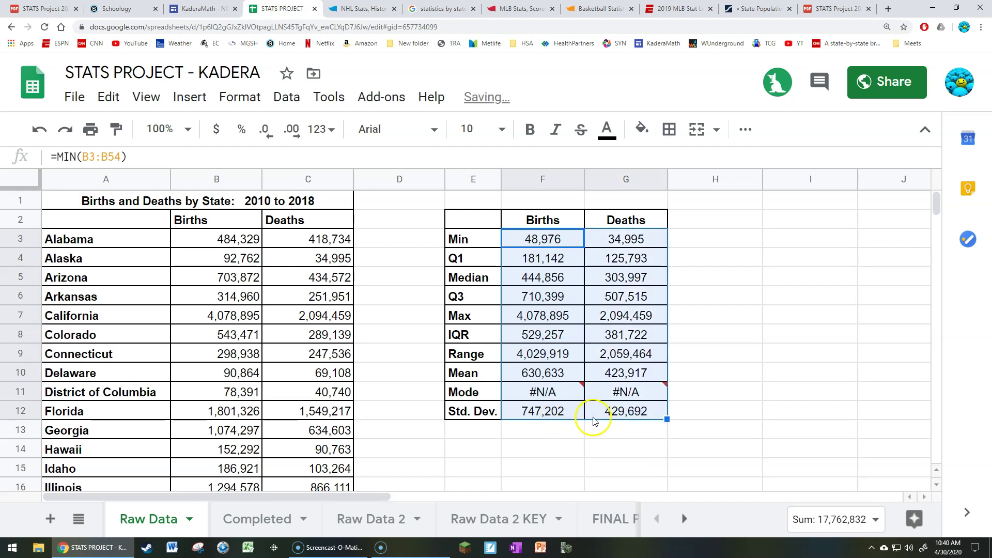
click(594, 439)
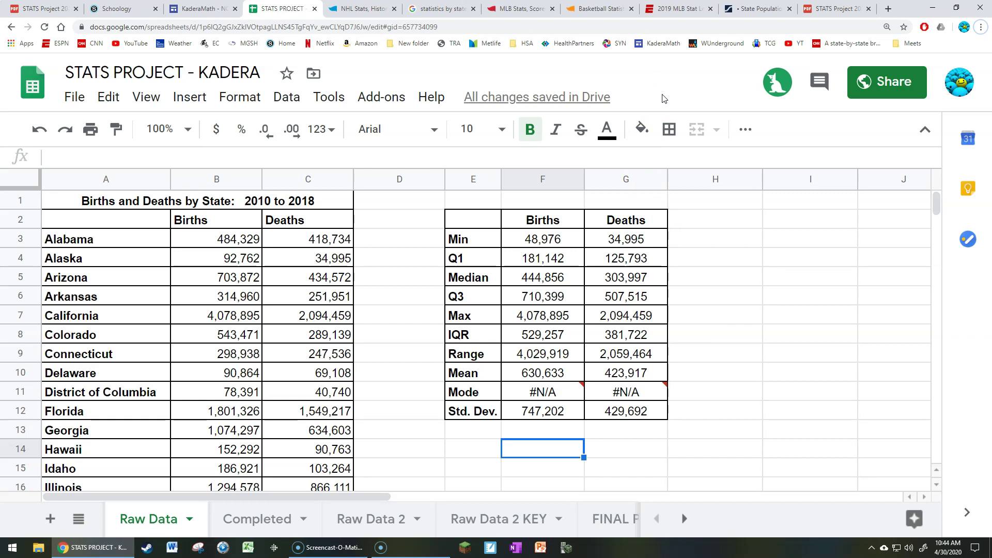
Step: Insert a chart from the Births and Deaths headers and five-number summaries in F2:G7
key(ctrl+minus)
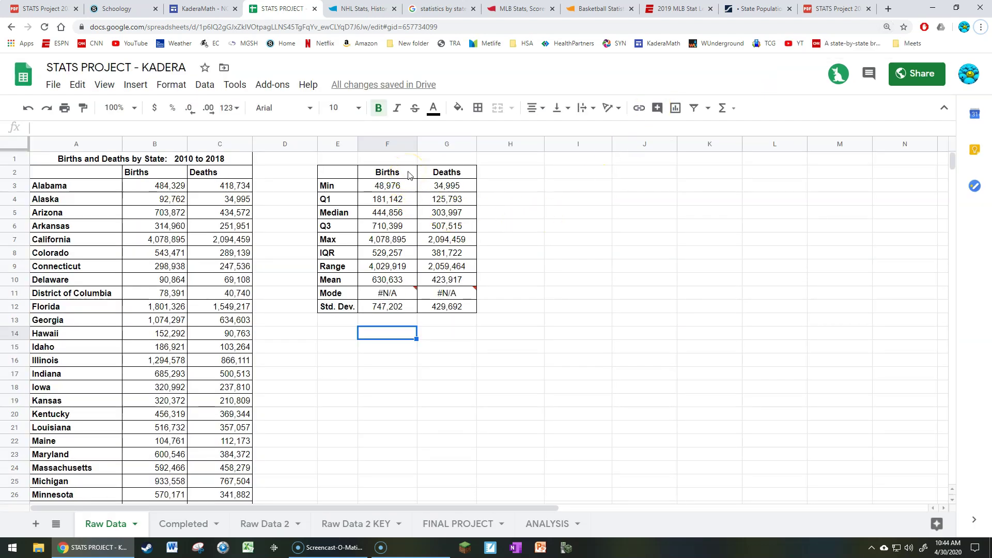
drag(408, 173, 440, 240)
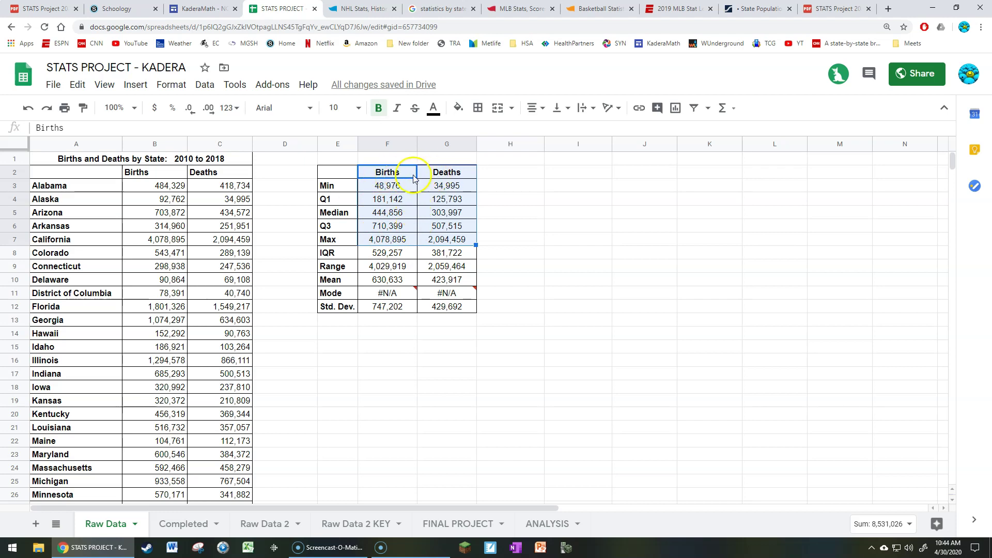
click(517, 214)
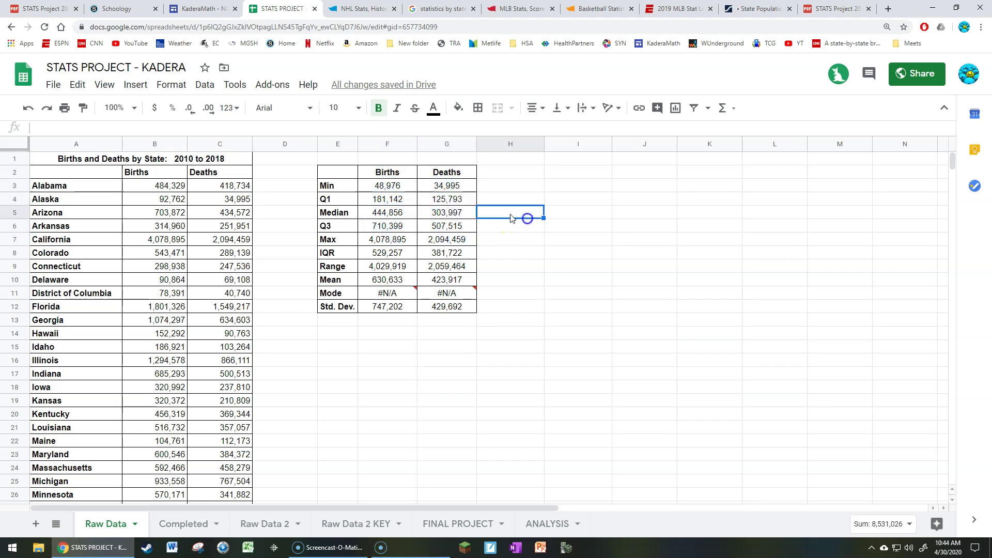
drag(405, 173, 441, 243)
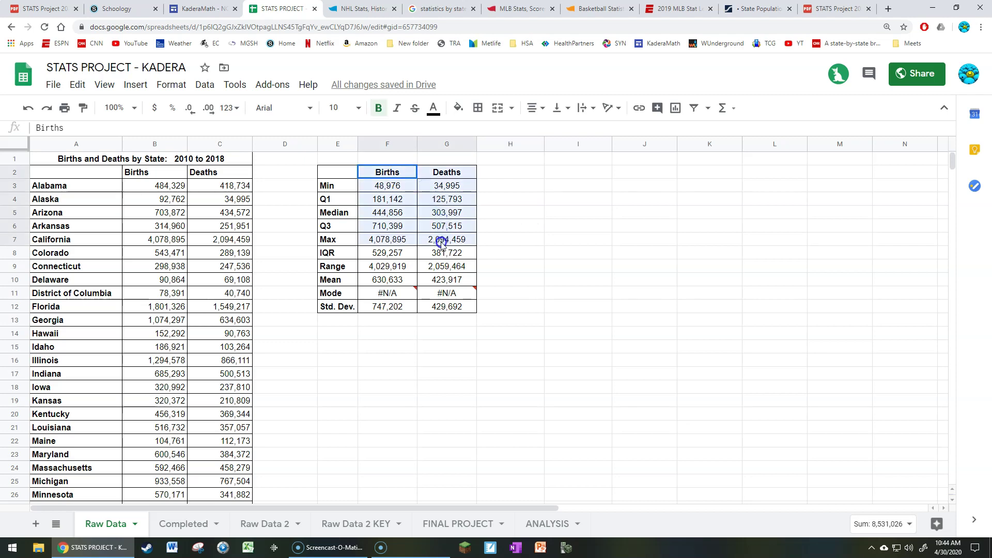
click(139, 85)
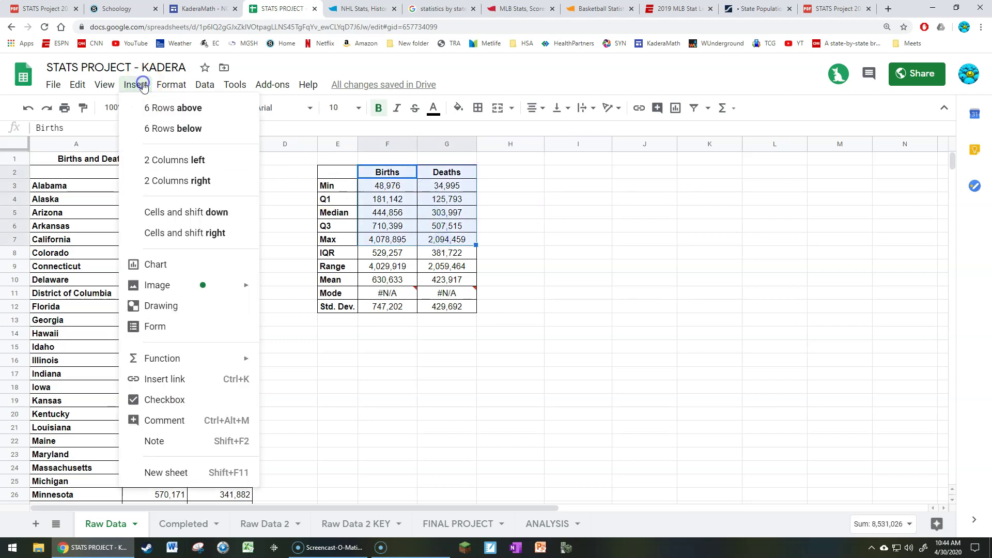
click(156, 265)
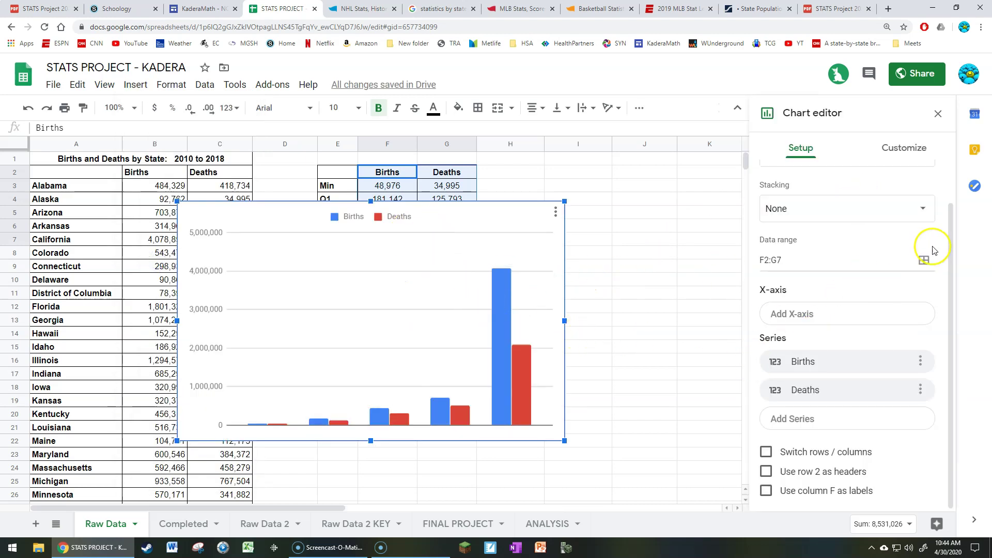
Step: Change the chart type to Candlestick chart and switch its rows and columns
scroll(852, 238, up, 2)
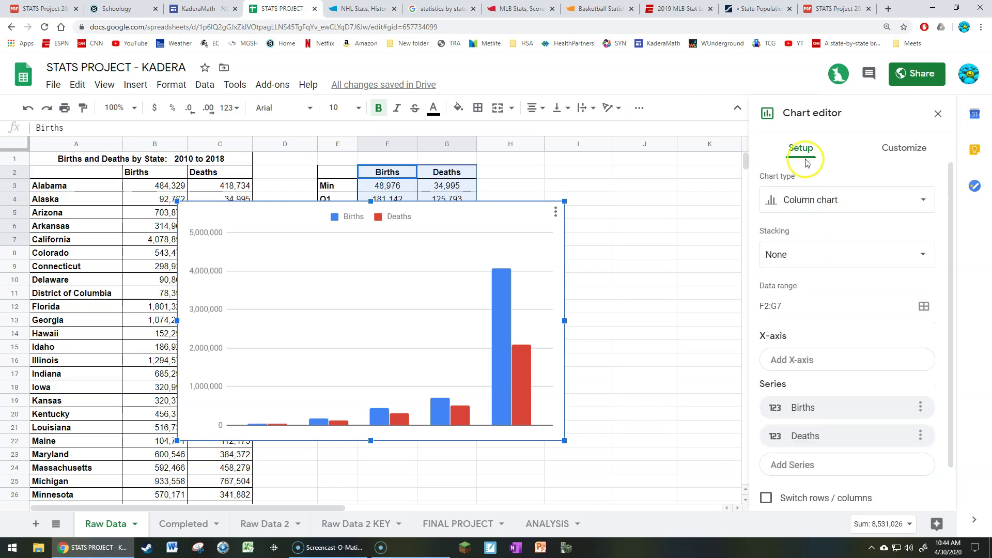
click(816, 200)
scroll(876, 289, down, 3)
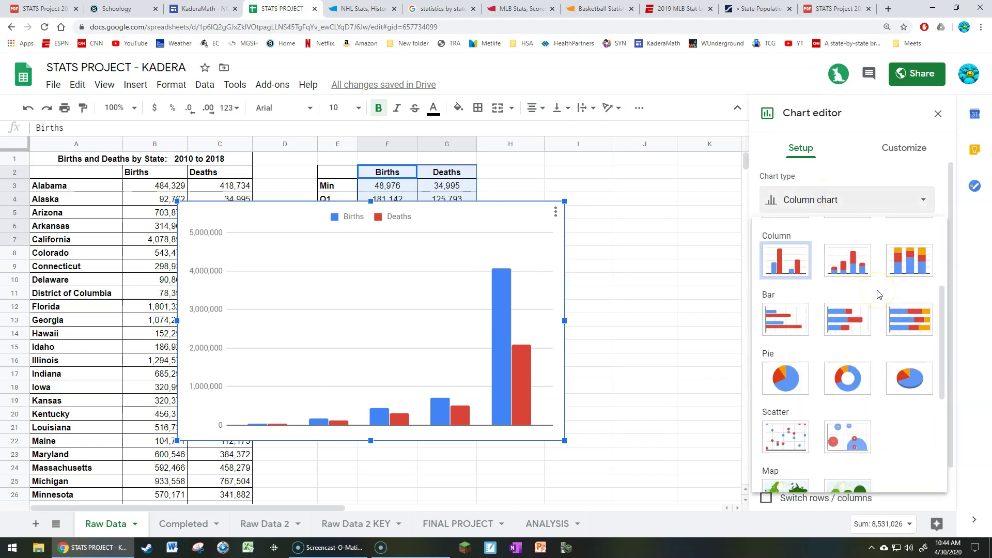
scroll(876, 294, down, 4)
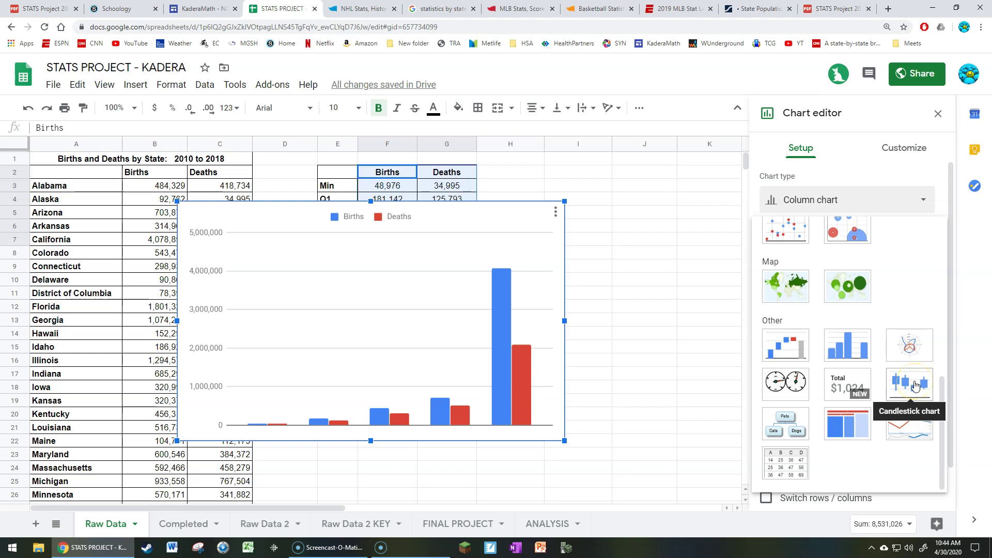
click(914, 385)
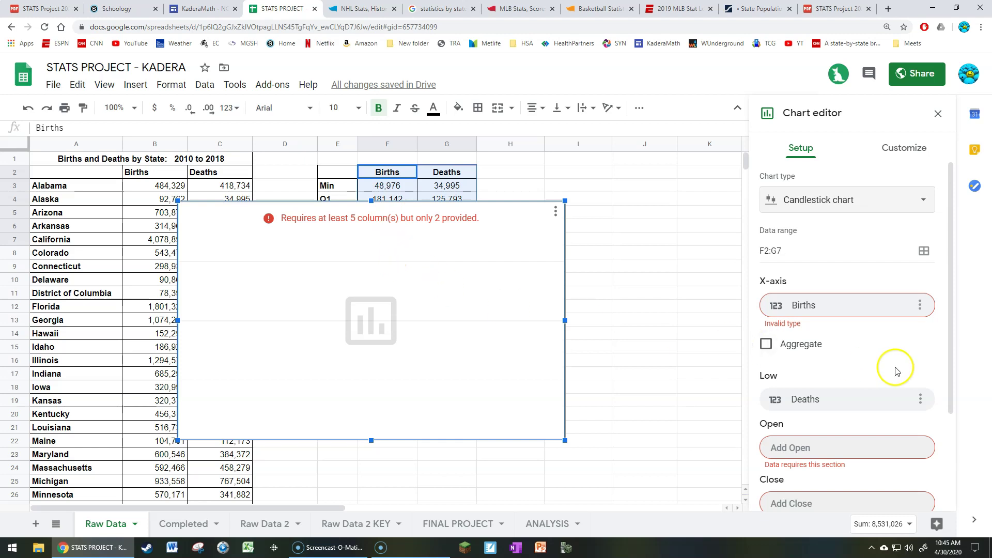
scroll(887, 367, down, 3)
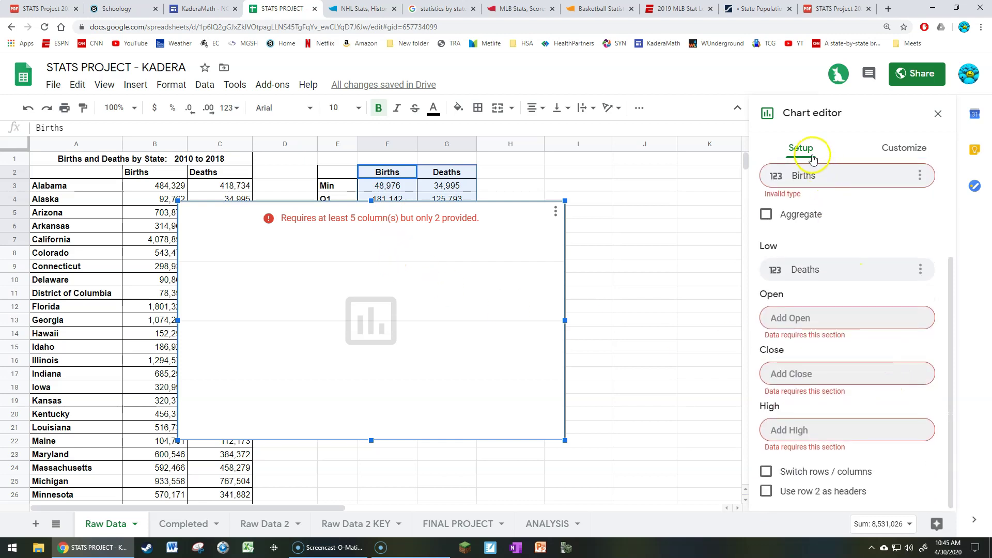
click(766, 472)
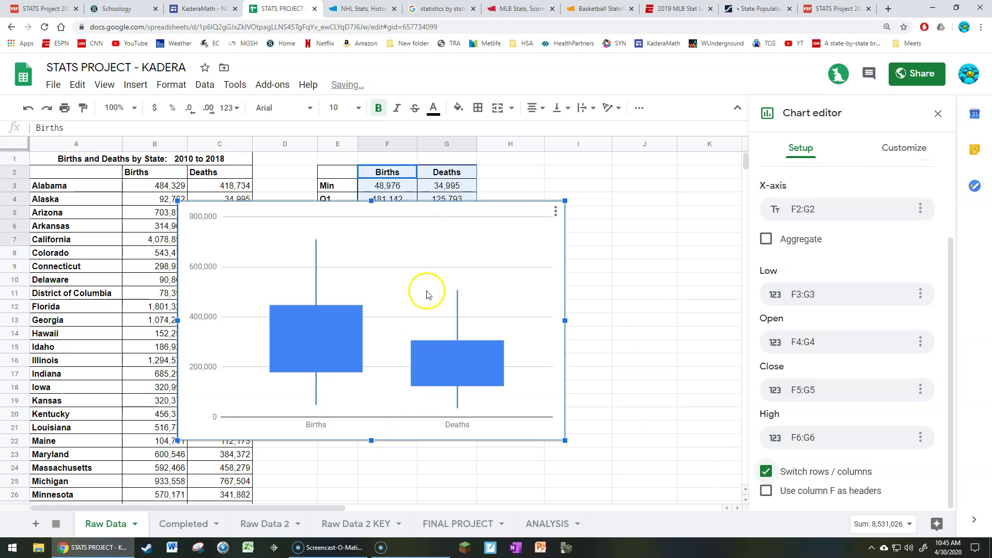
Step: Shrink the candlestick chart, place it directly below the summary table starting at column E, and narrow it to roughly the table's width
drag(401, 227, 516, 220)
drag(701, 424, 593, 356)
drag(481, 218, 483, 349)
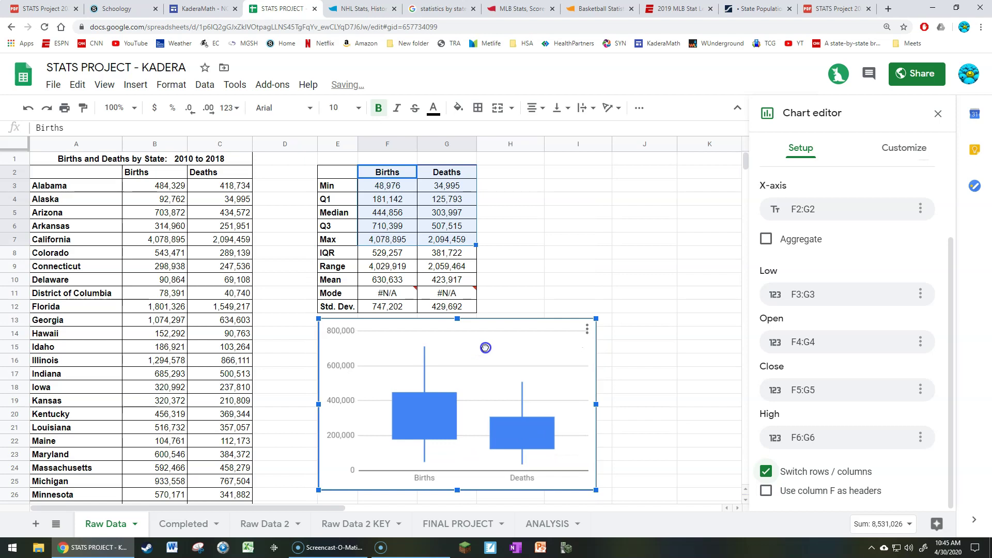
drag(600, 401, 515, 401)
click(577, 387)
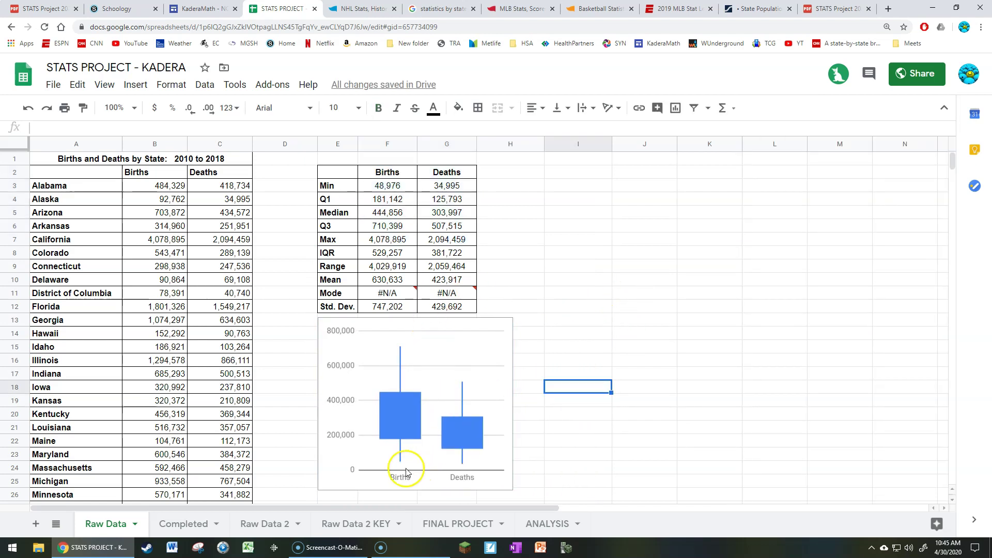
Step: Examine the finished table and chart on the Completed sheet, and compare the Raw Data 2 sheet with Raw Data 2 KEY
click(183, 524)
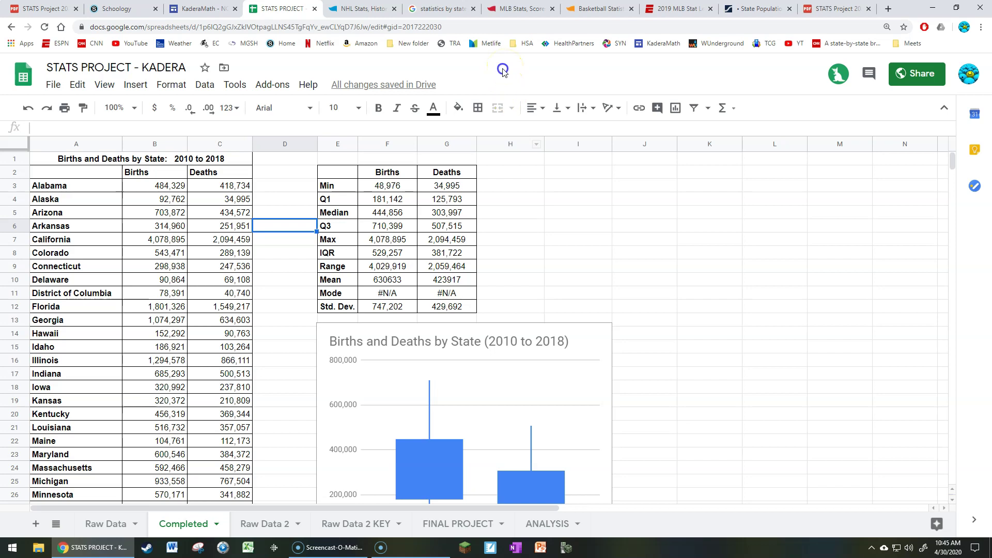
key(ctrl+minus)
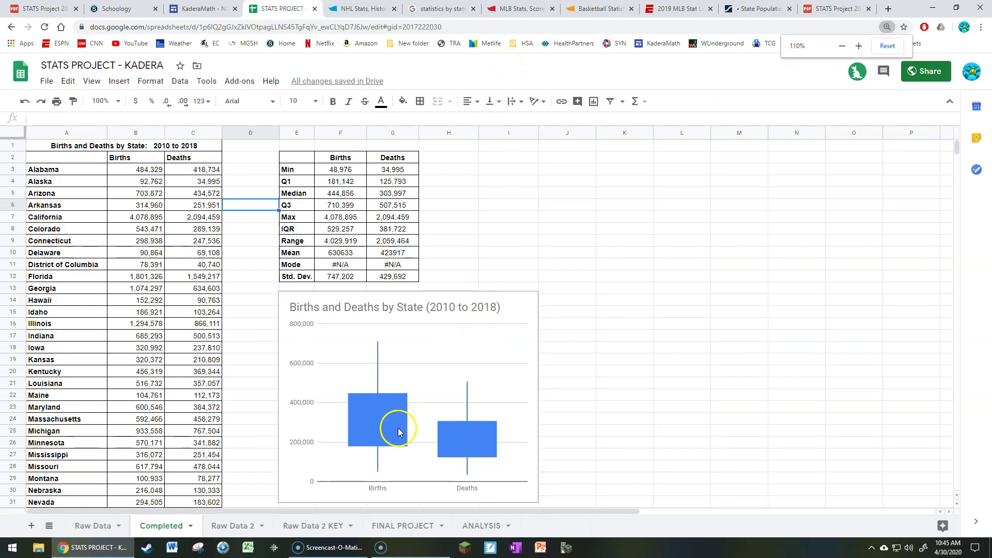
click(232, 527)
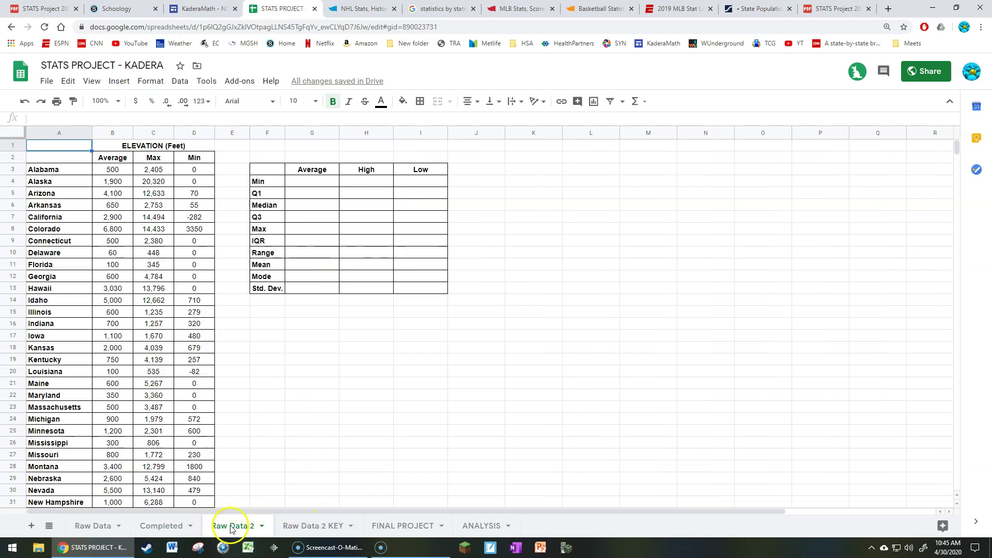
click(298, 527)
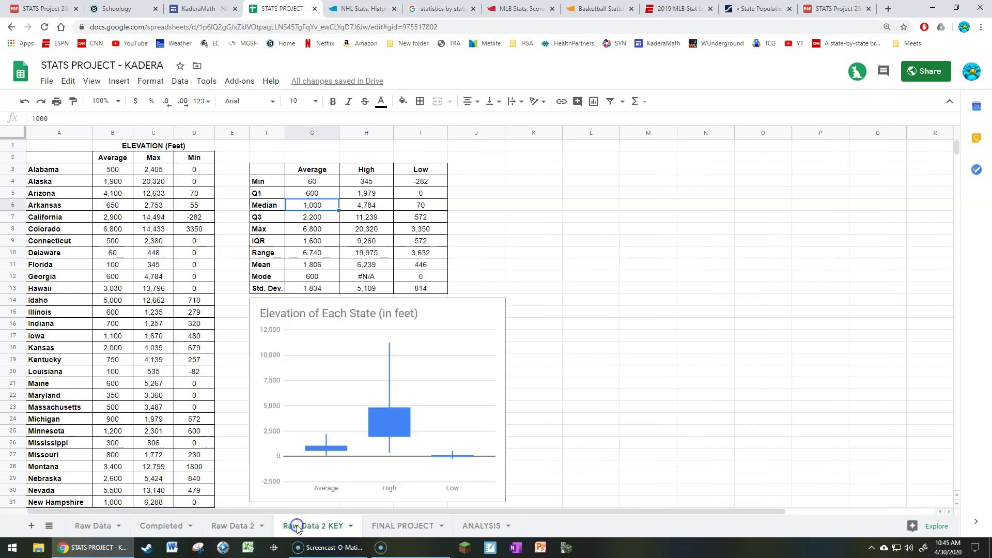
click(229, 526)
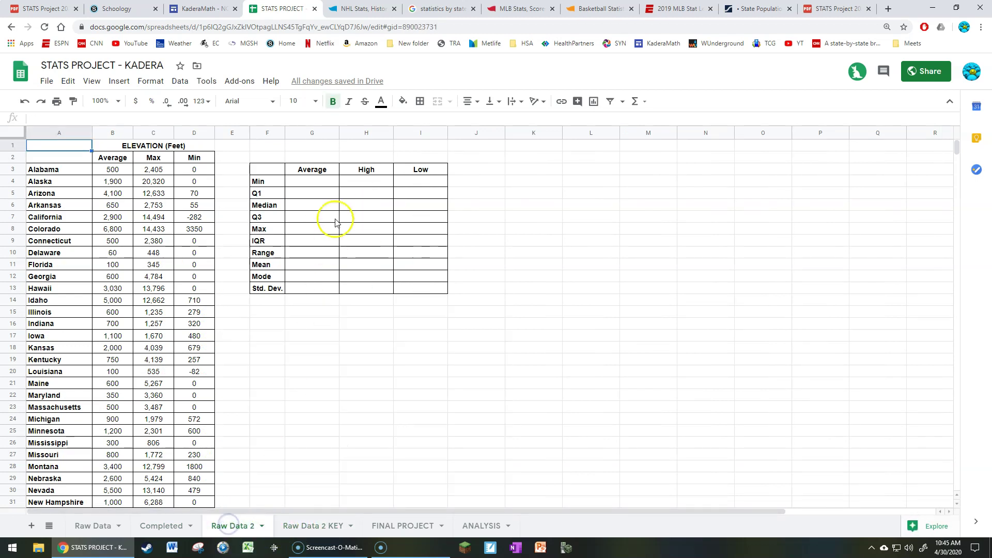
click(307, 526)
Step: Try changing Alaska's minimum elevation in D4 to 500 on the Raw Data 2 KEY sheet, and undo the change
click(192, 183)
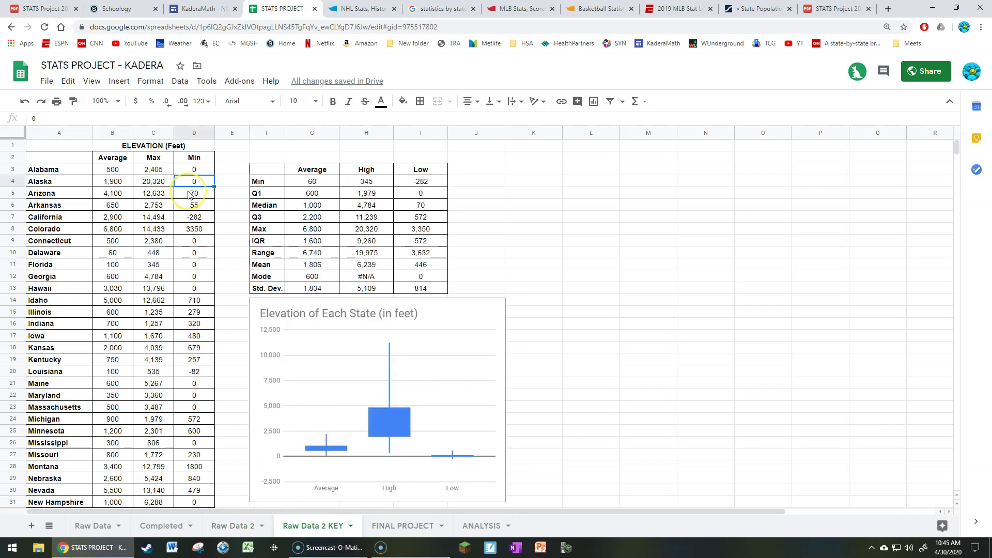
click(189, 195)
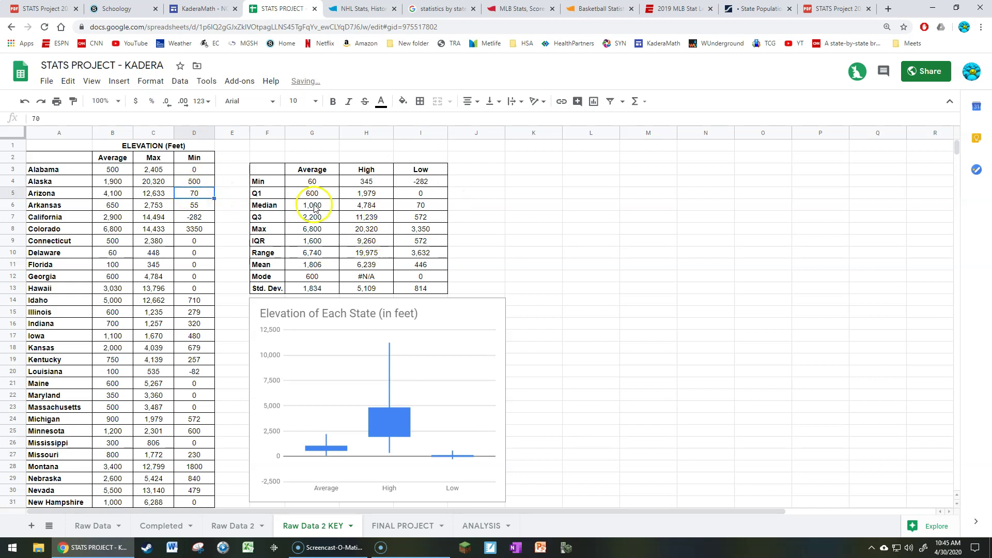
click(202, 183)
click(26, 101)
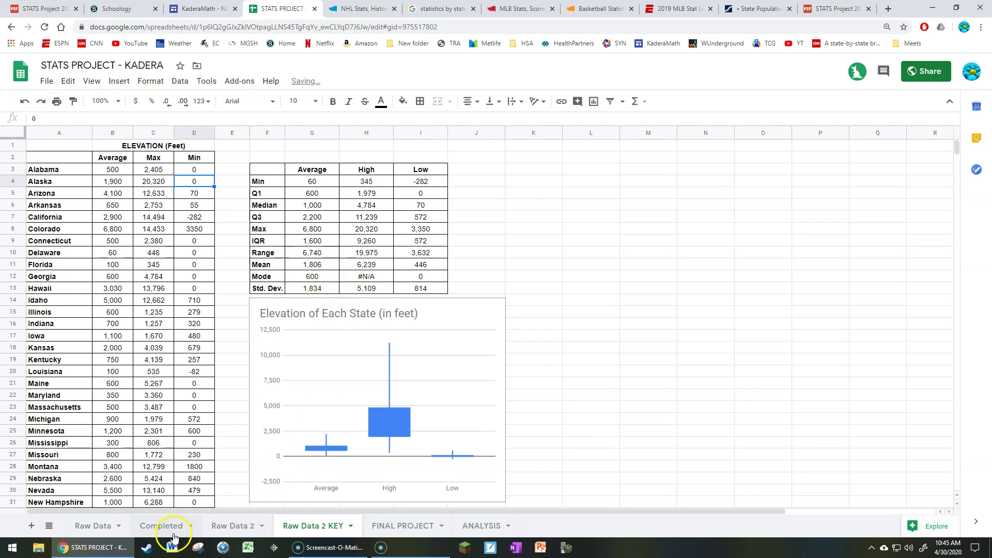
Step: Try changing Alaska's deaths in C4 on the Raw Data sheet to 55000000, and undo the change
click(93, 526)
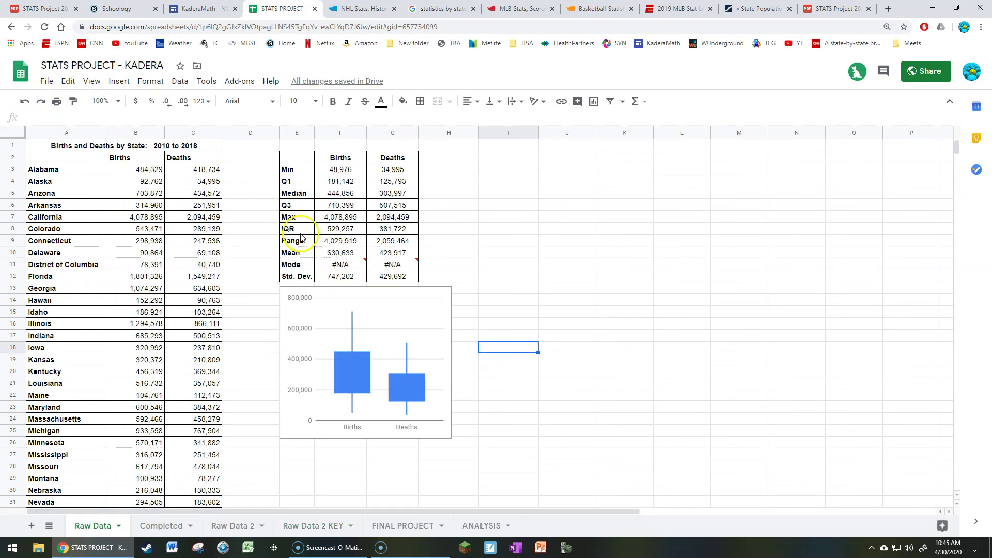
click(208, 181)
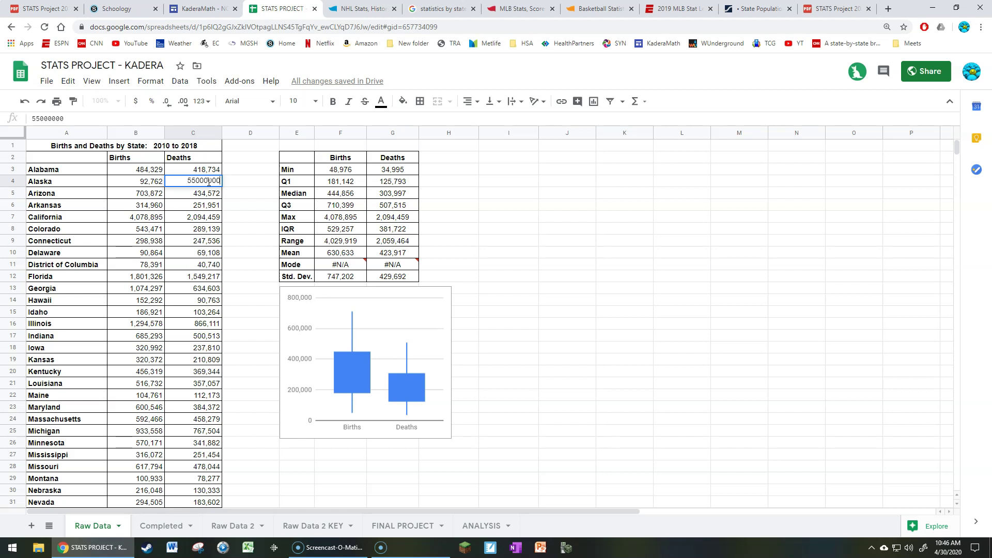
key(Return)
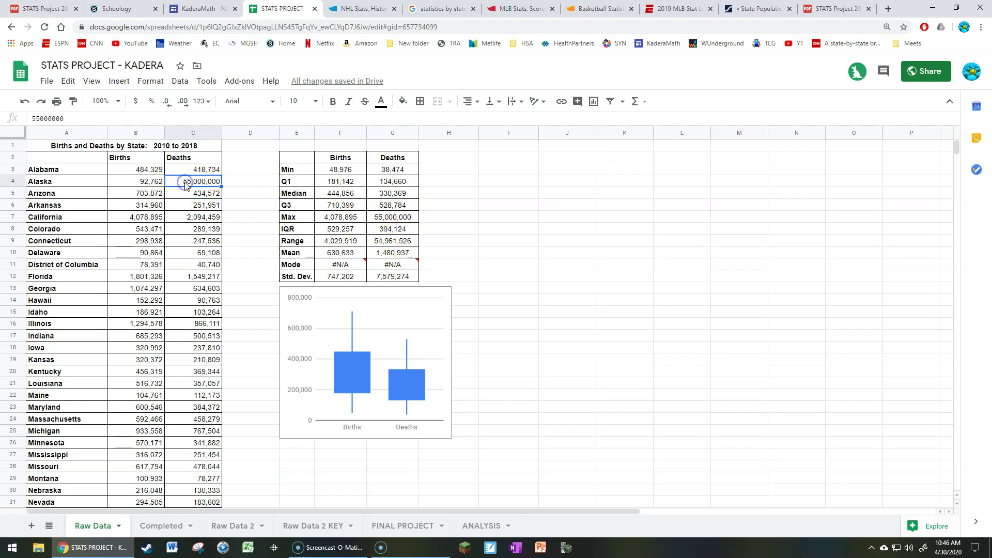
click(343, 183)
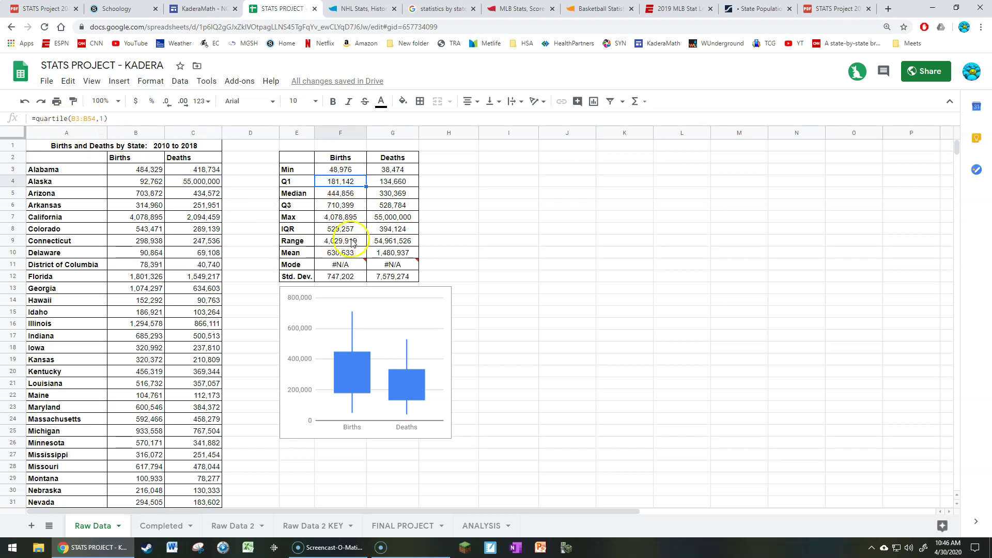
click(22, 101)
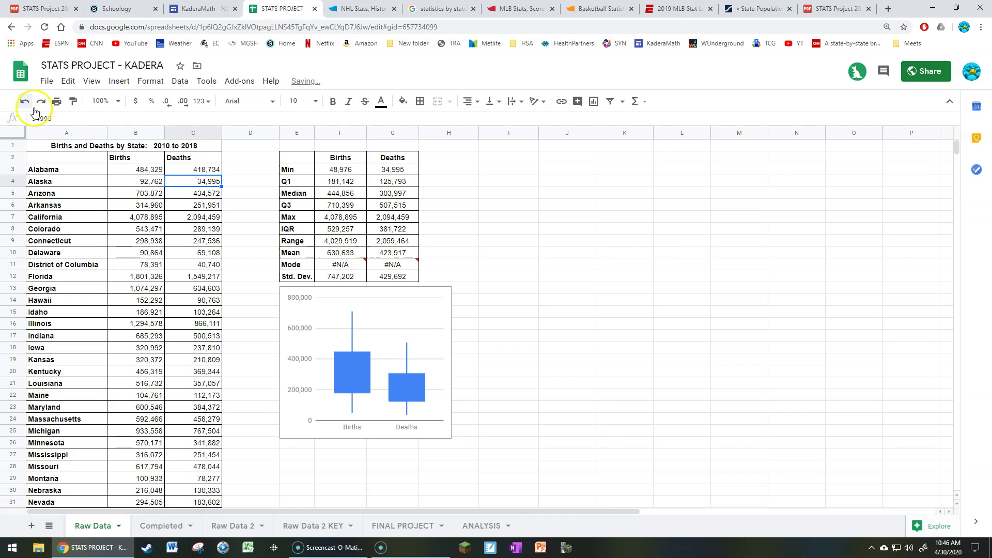
Step: Compare the blank summary tables on the Raw Data 2 and FINAL PROJECT sheets, and view the questions on the ANALYSIS sheet
click(224, 528)
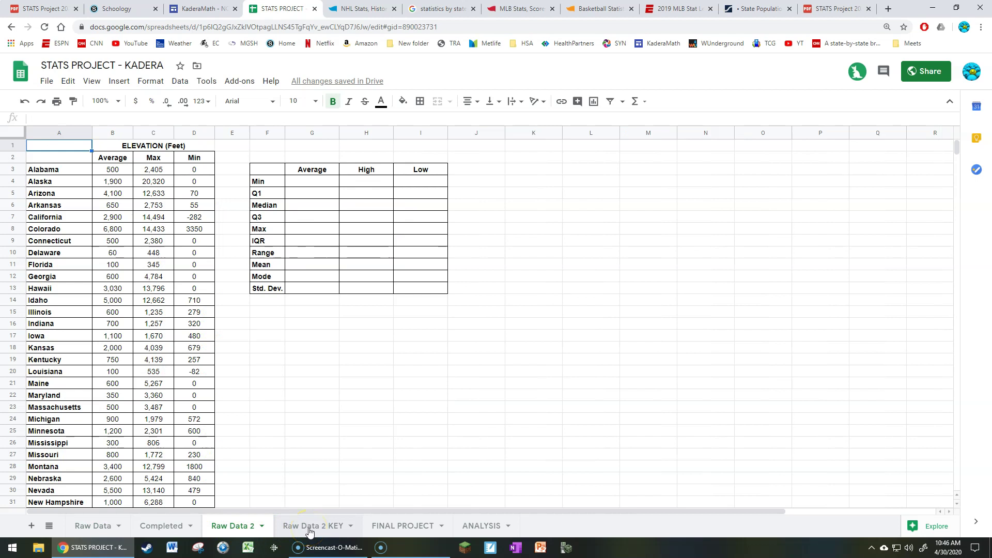
click(408, 528)
click(252, 530)
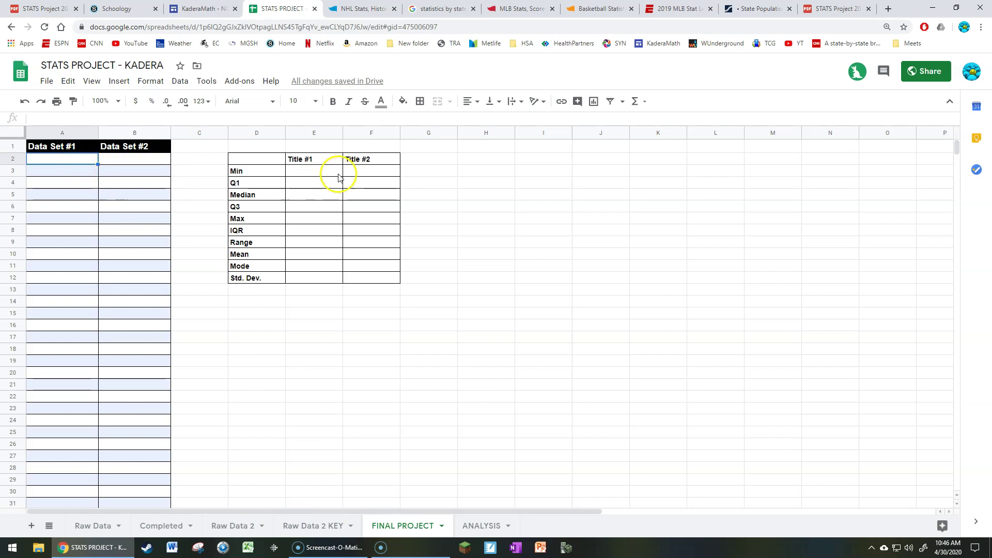
click(235, 525)
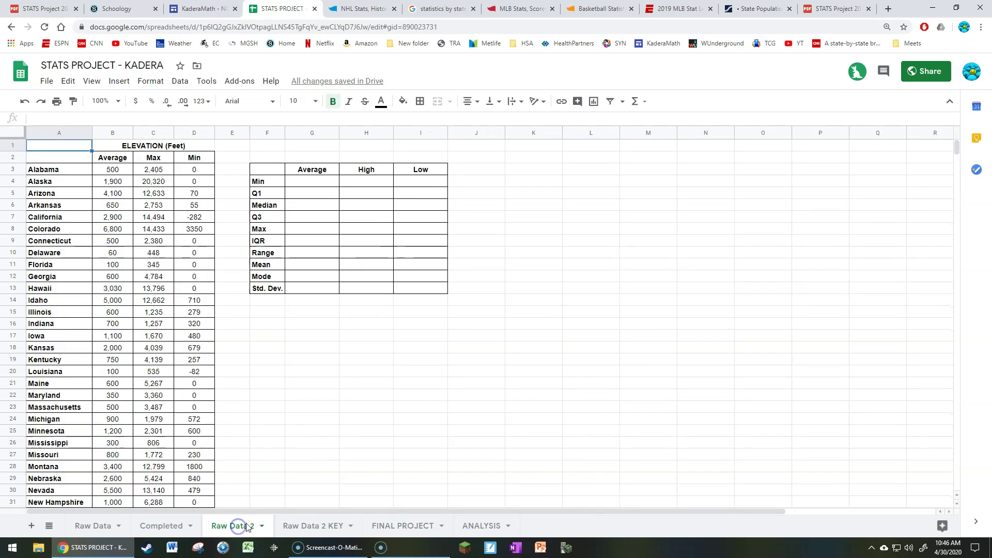
drag(303, 173, 419, 236)
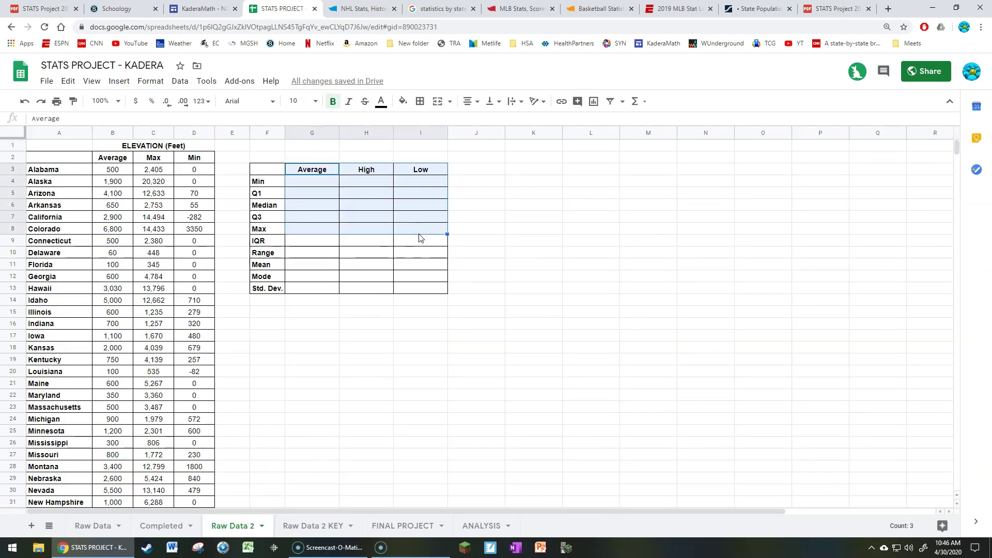
click(396, 526)
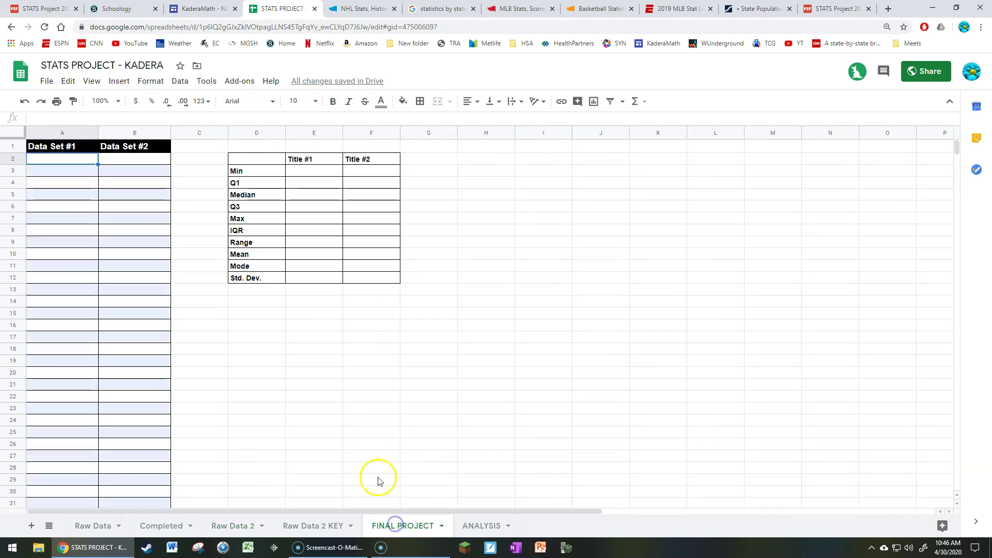
click(470, 537)
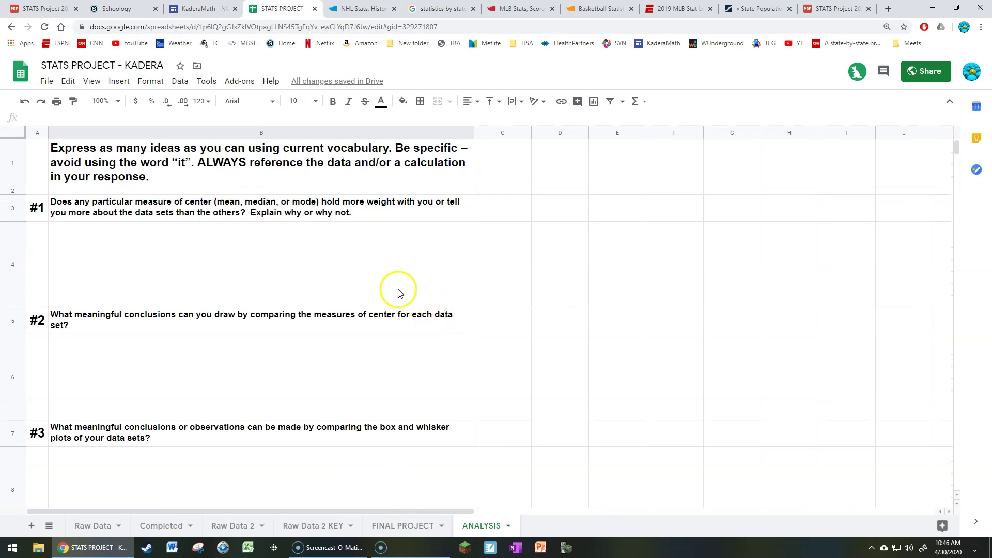